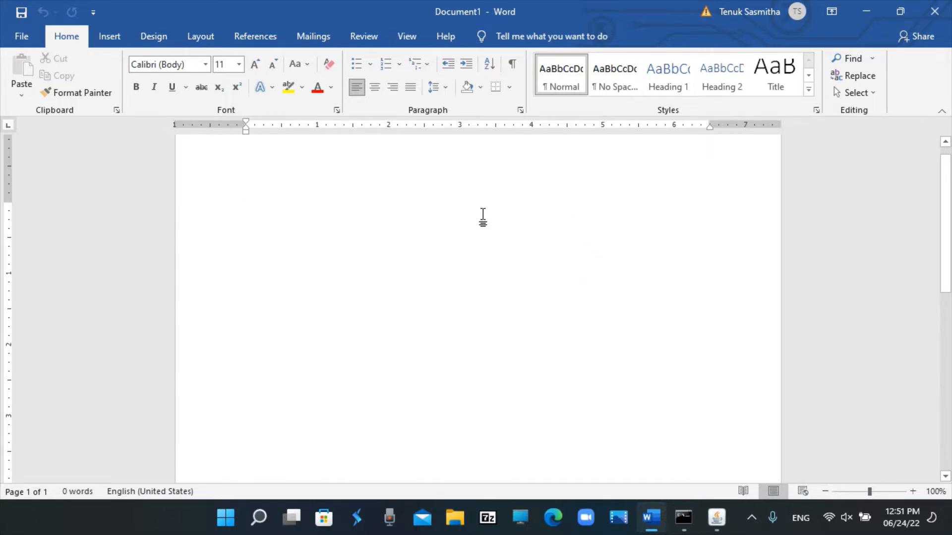
Step: Set the blank document's paper size to A4
left_click(192, 37)
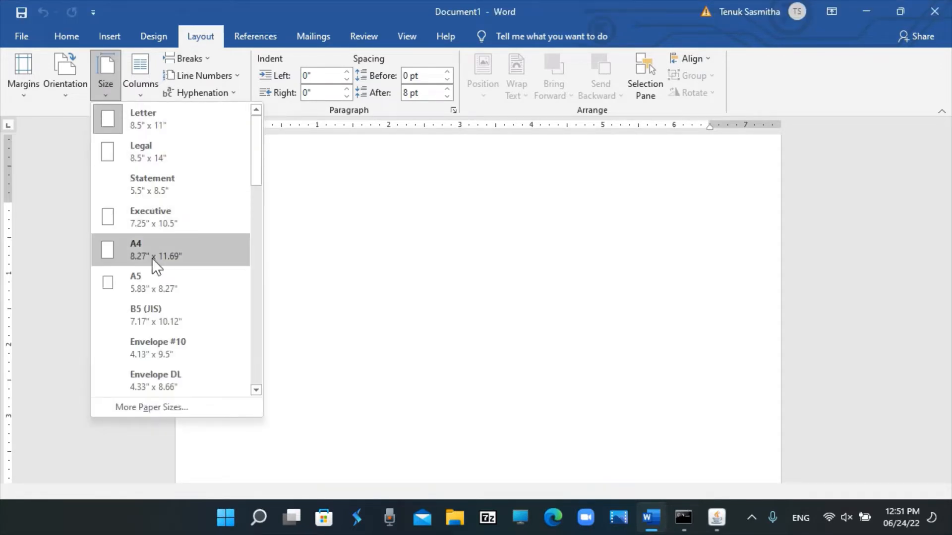
left_click(151, 259)
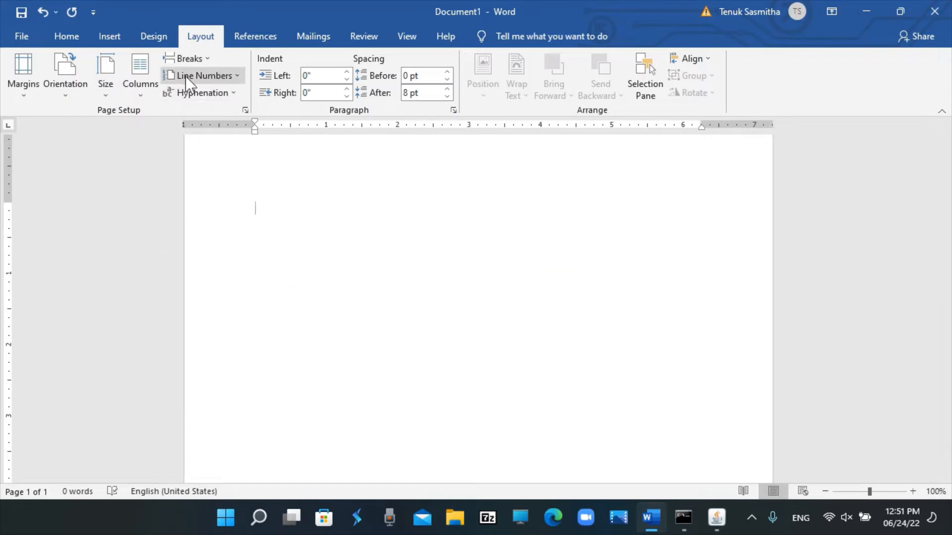
Step: Open the custom margin settings and set the top and left page margins to 1.5"
left_click(30, 91)
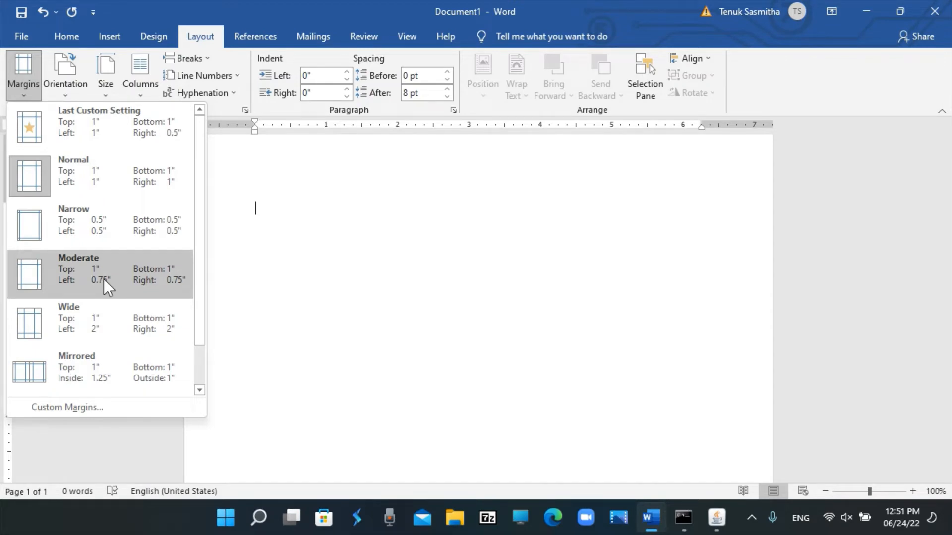
left_click(93, 406)
left_click(452, 105)
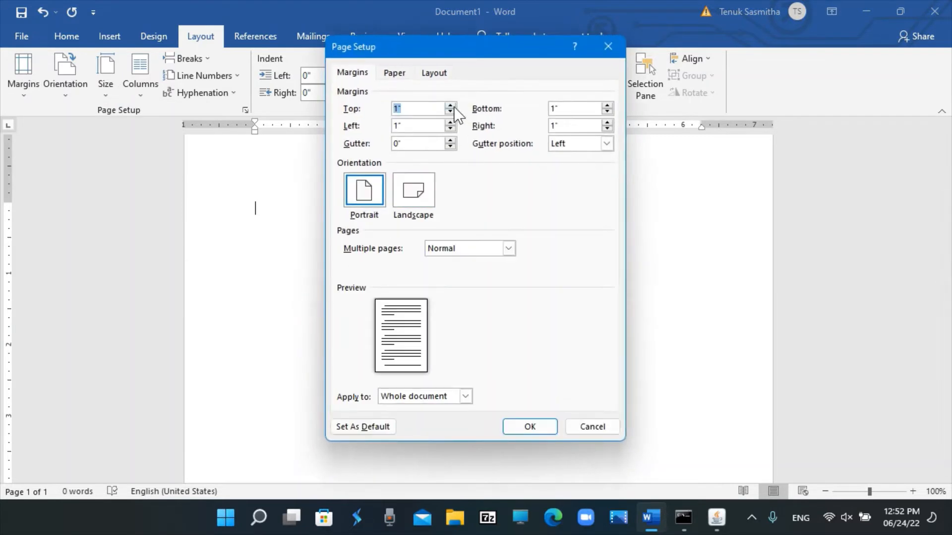
left_click(453, 105)
left_click(453, 106)
left_click(453, 105)
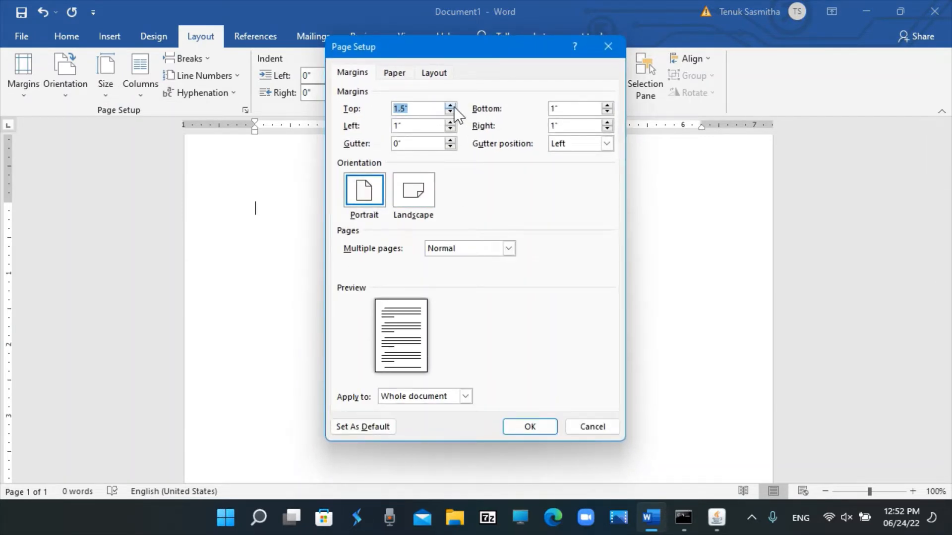
left_click(453, 106)
left_click(451, 122)
left_click(451, 122)
left_click(450, 122)
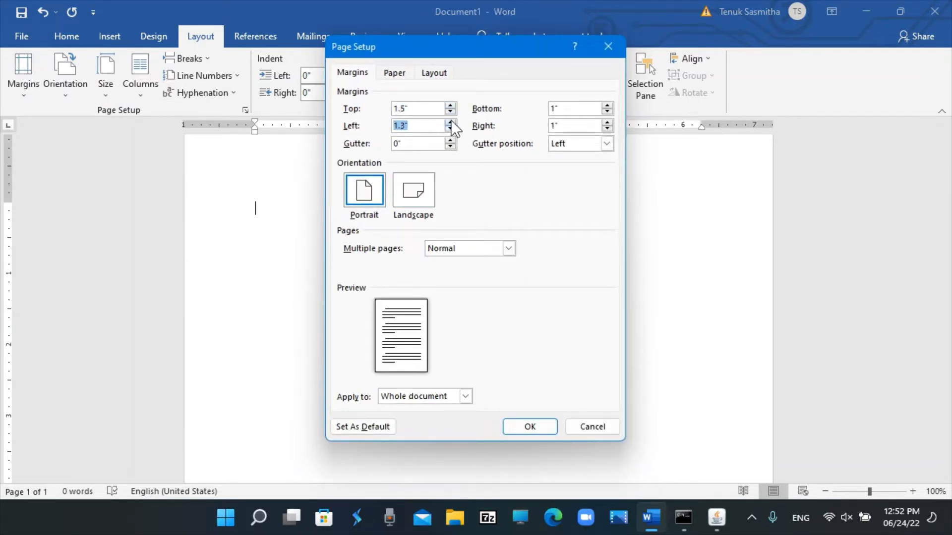
left_click(450, 122)
left_click(451, 121)
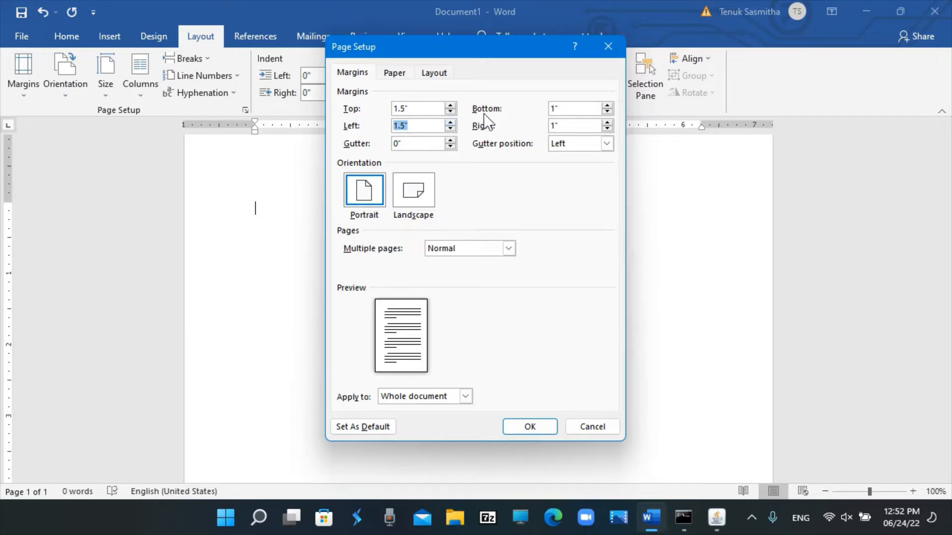
Step: Set the bottom and right page margins to 1.5"
left_click(609, 105)
left_click(609, 105)
left_click(606, 122)
left_click(606, 122)
left_click(605, 122)
left_click(605, 122)
left_click(605, 122)
Step: Set the top and bottom page margins to 1", keeping portrait orientation
left_click(450, 112)
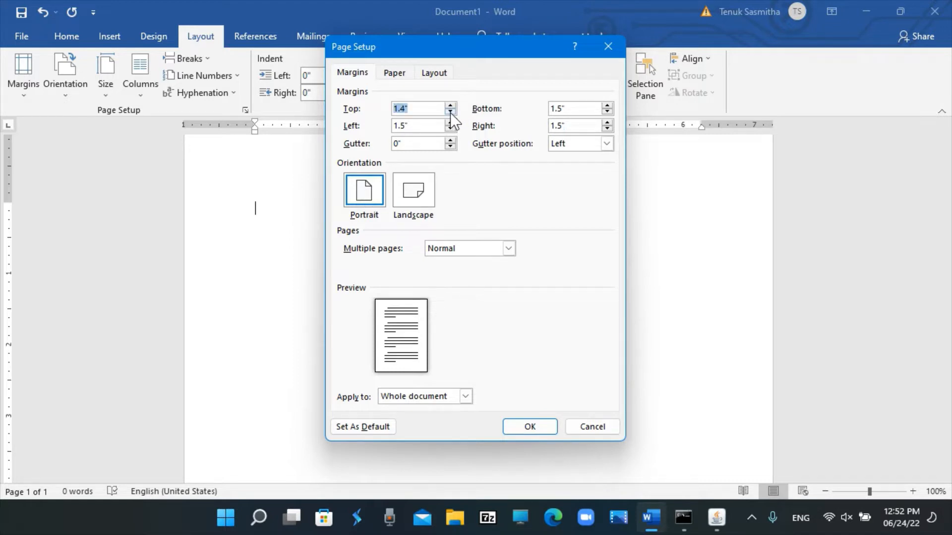
left_click(450, 112)
left_click(450, 112)
left_click(450, 112)
left_click(452, 110)
left_click(606, 111)
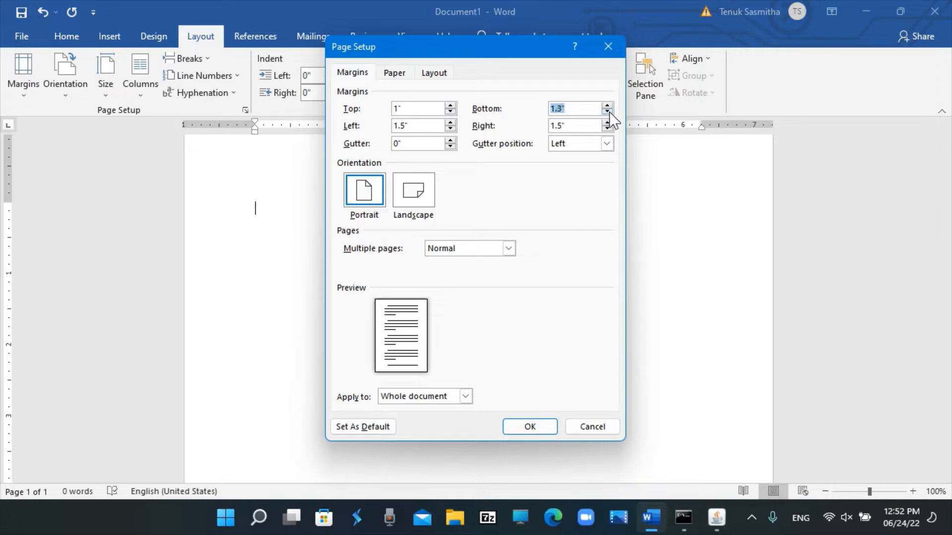
left_click(606, 111)
left_click(606, 111)
left_click(607, 112)
Step: Switch the page orientation to landscape for the whole document and apply the page setup
left_click(414, 185)
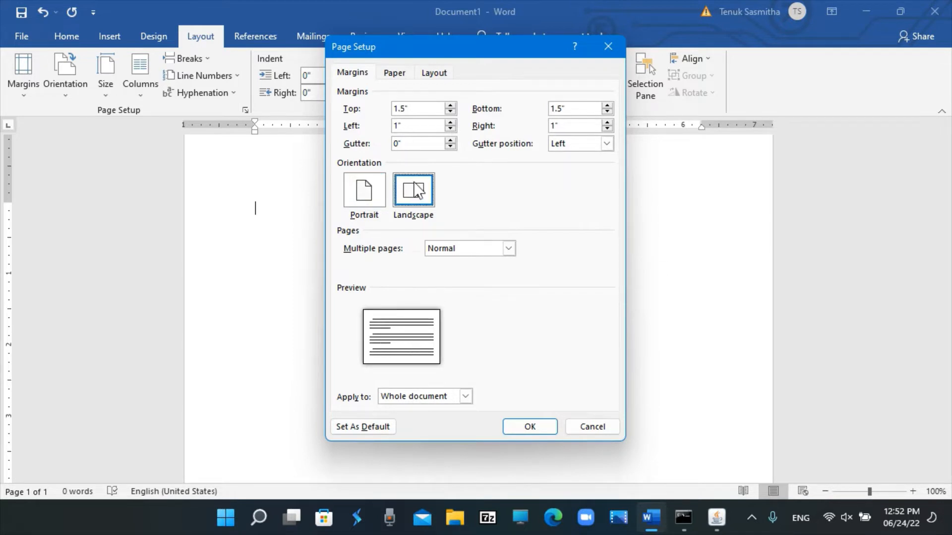
left_click(530, 427)
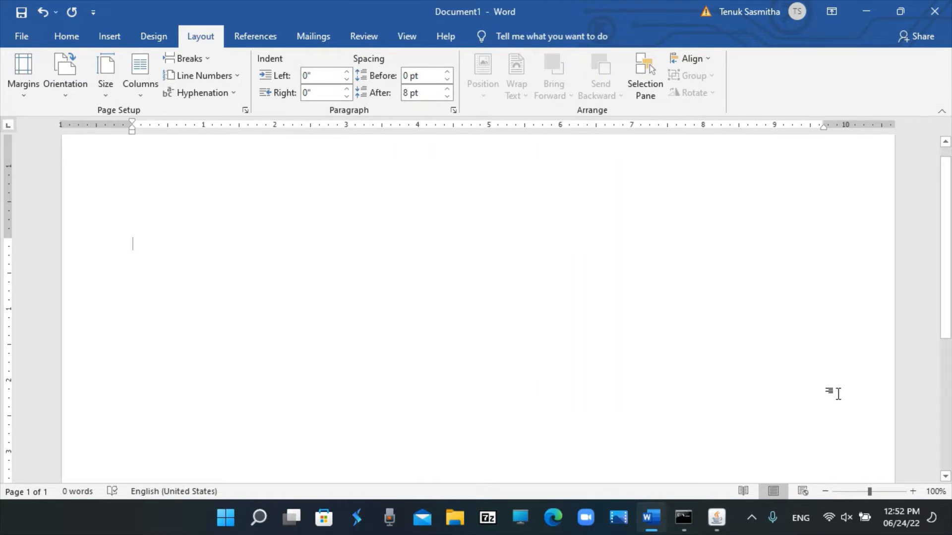
left_click(825, 491)
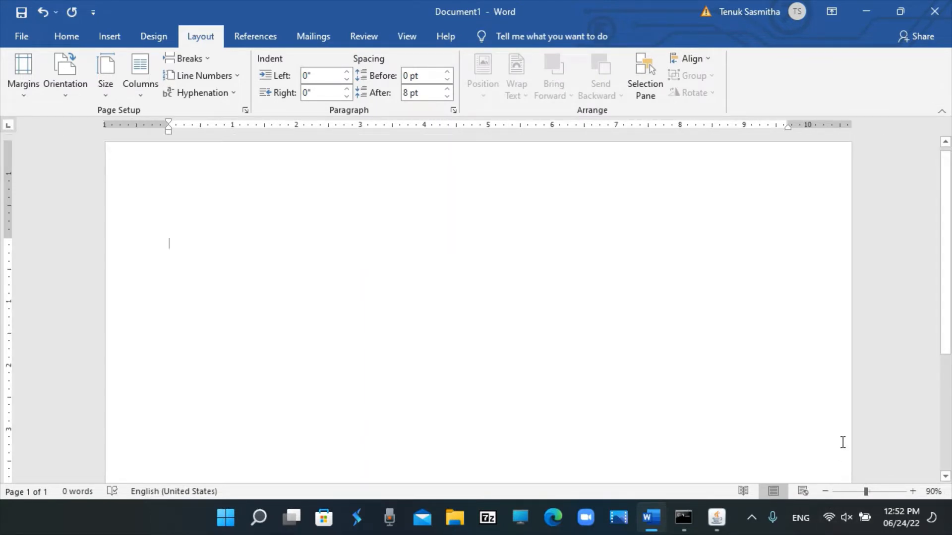
Step: Start a custom picture watermark and choose to load its picture from a file
left_click(104, 35)
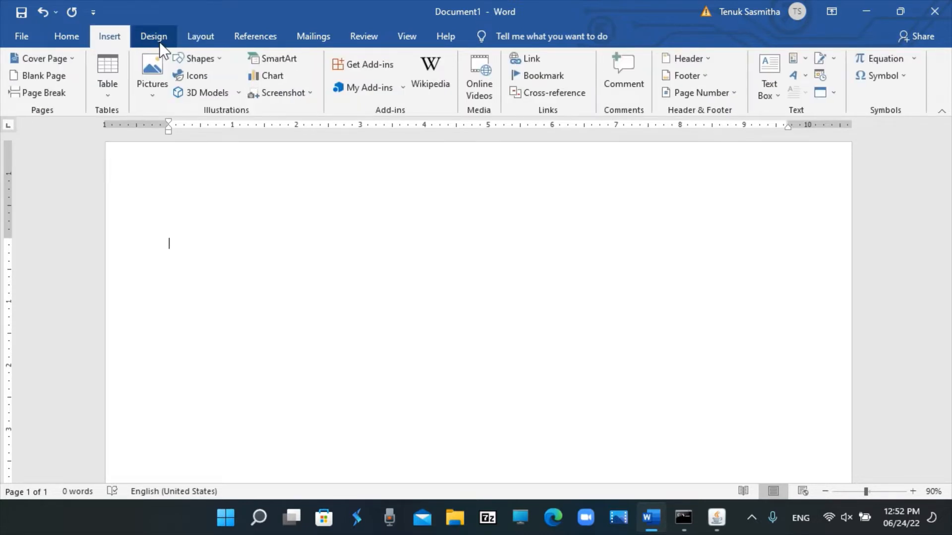
left_click(159, 42)
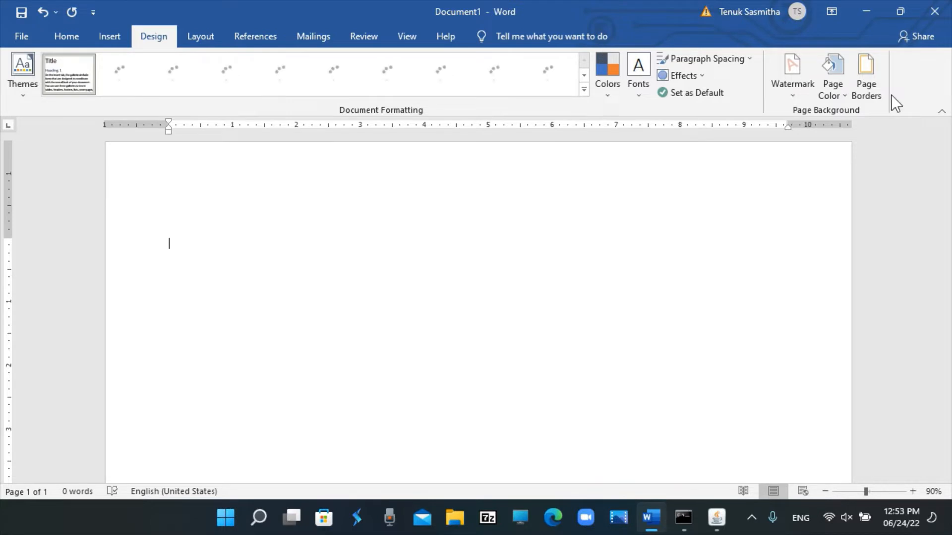
left_click(793, 94)
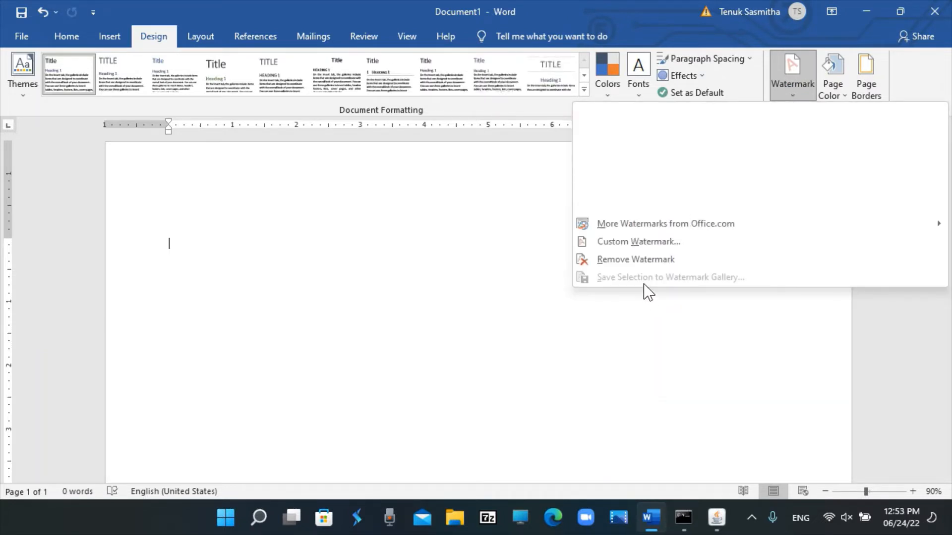
left_click(634, 242)
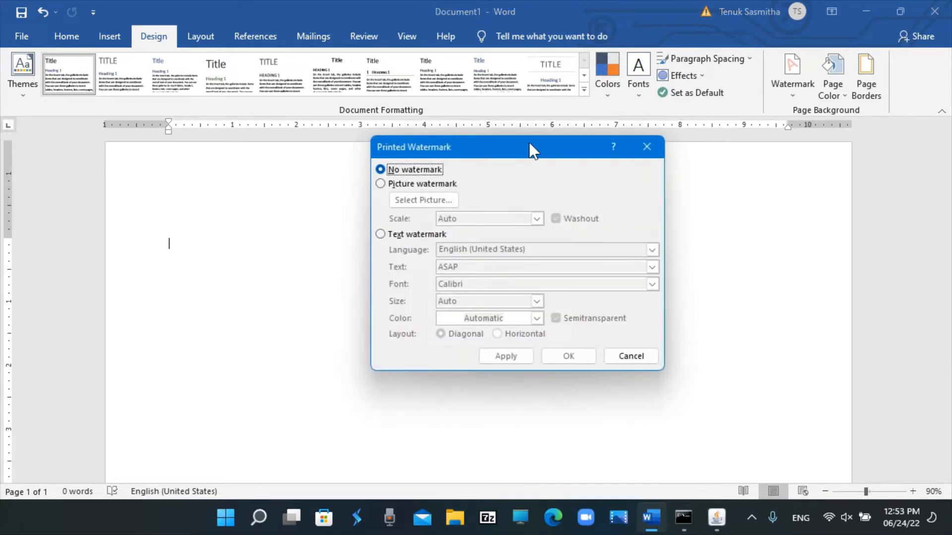
left_click(415, 188)
left_click(415, 195)
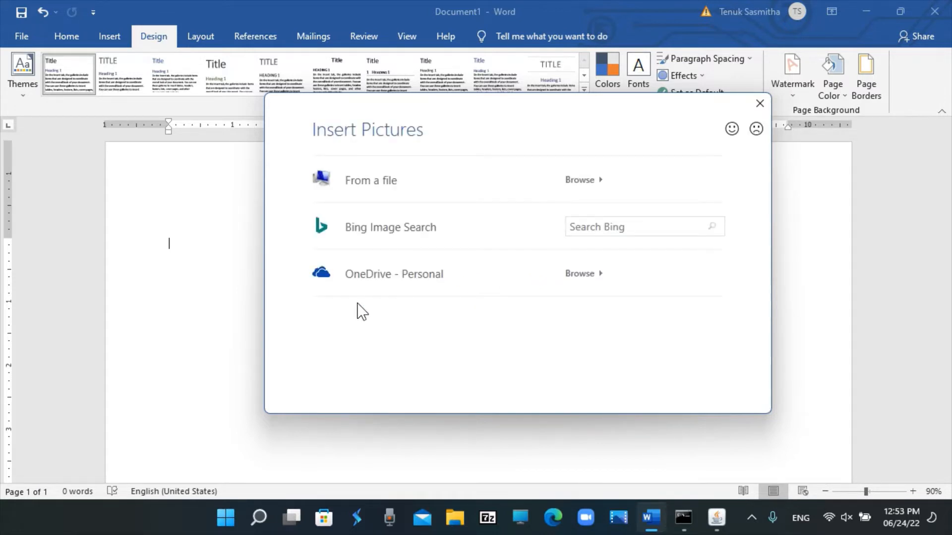
left_click(371, 187)
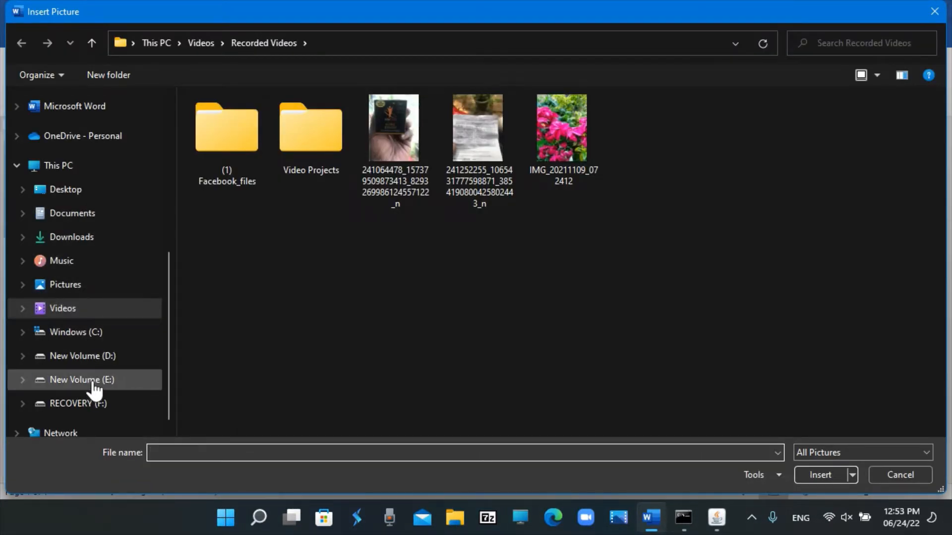
Step: Insert "coustom profile picture" from E:\Desktop Icons\Youtube Promo\Lasantha IT youtube and apply it as the page's watermark with automatic scale and washout
left_click(107, 381)
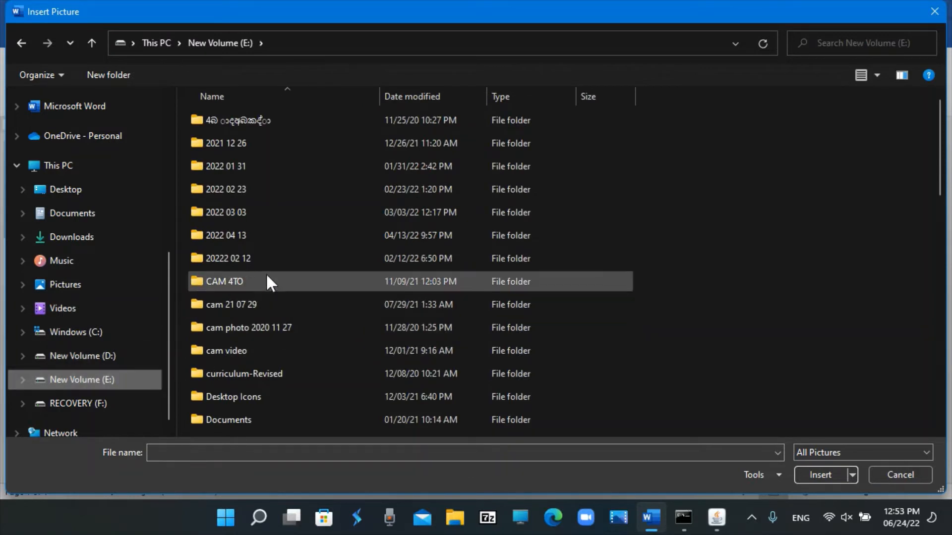
scroll(257, 326, "down", 5)
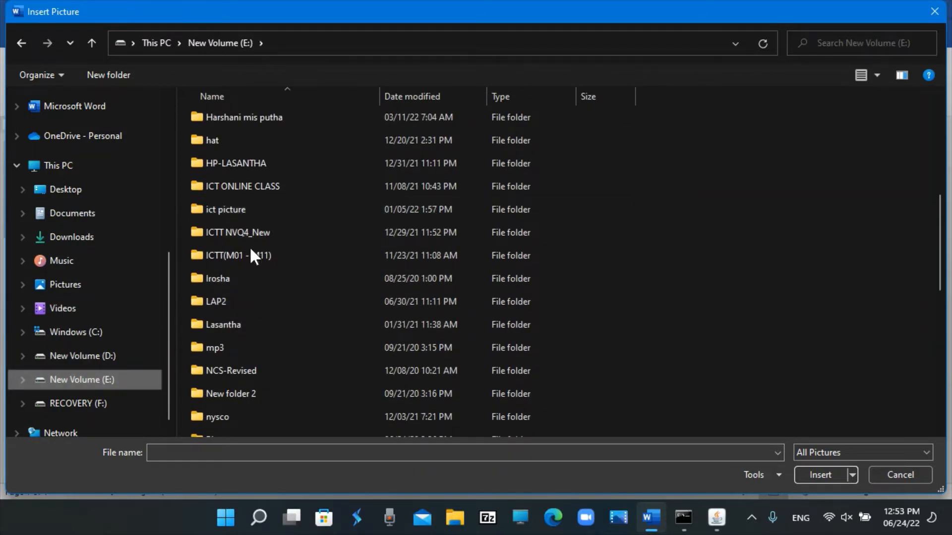
scroll(244, 278, "up", 5)
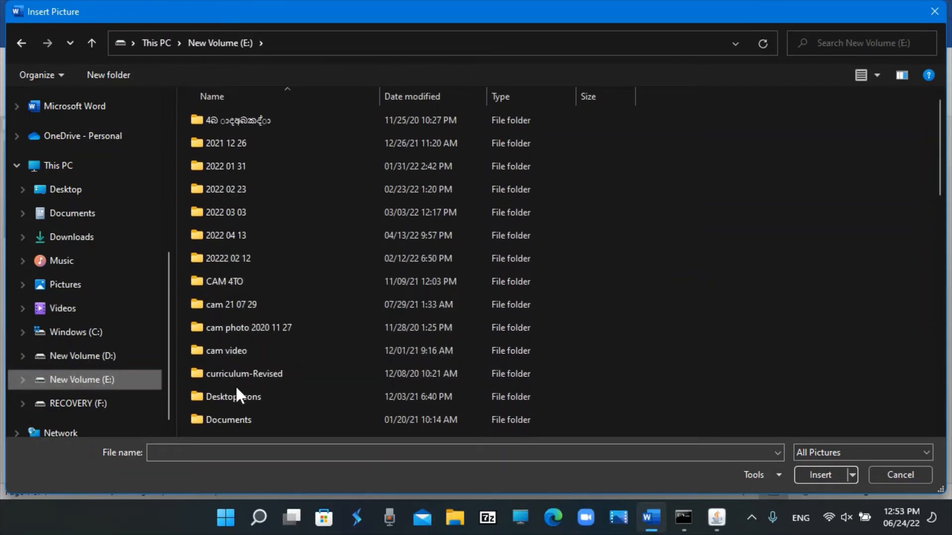
double_click(248, 394)
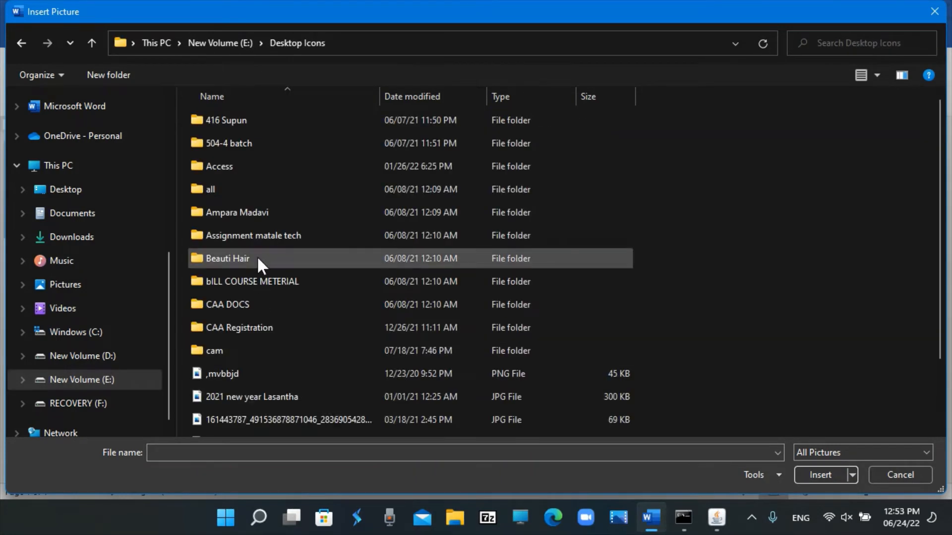
scroll(250, 287, "down", 2)
scroll(244, 288, "down", 5)
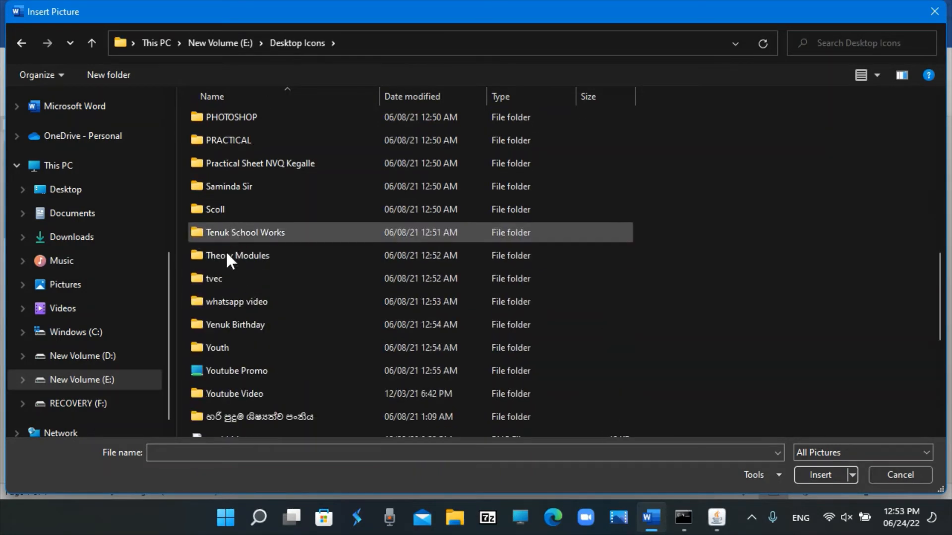
left_click(253, 374)
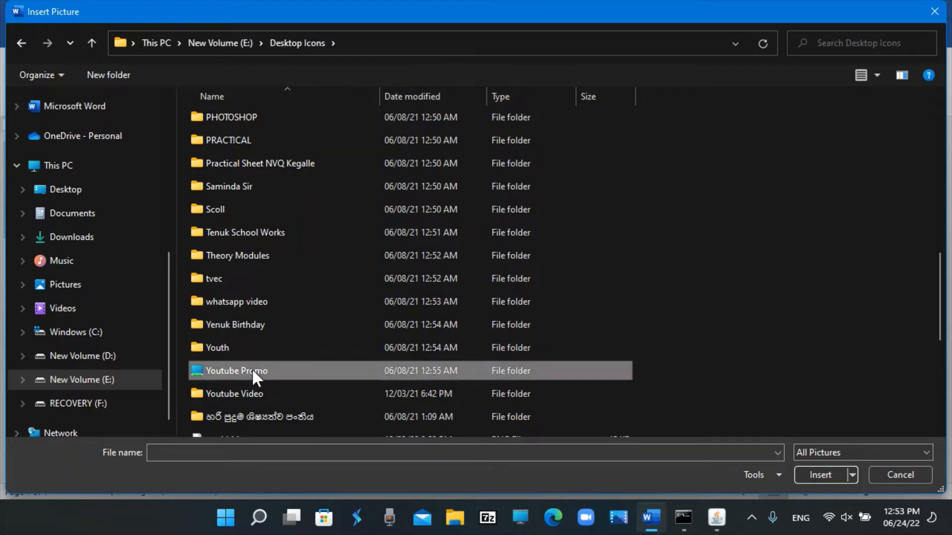
double_click(252, 371)
double_click(231, 170)
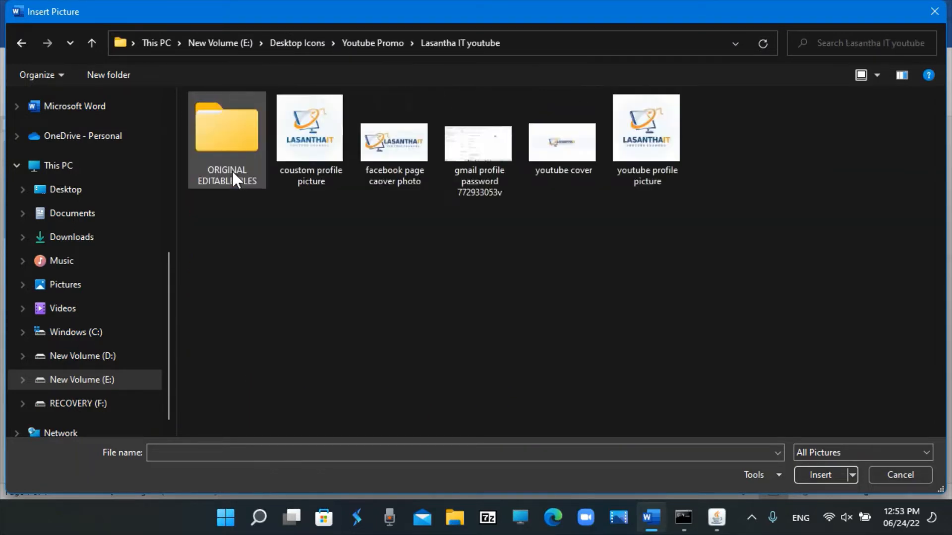
left_click(311, 138)
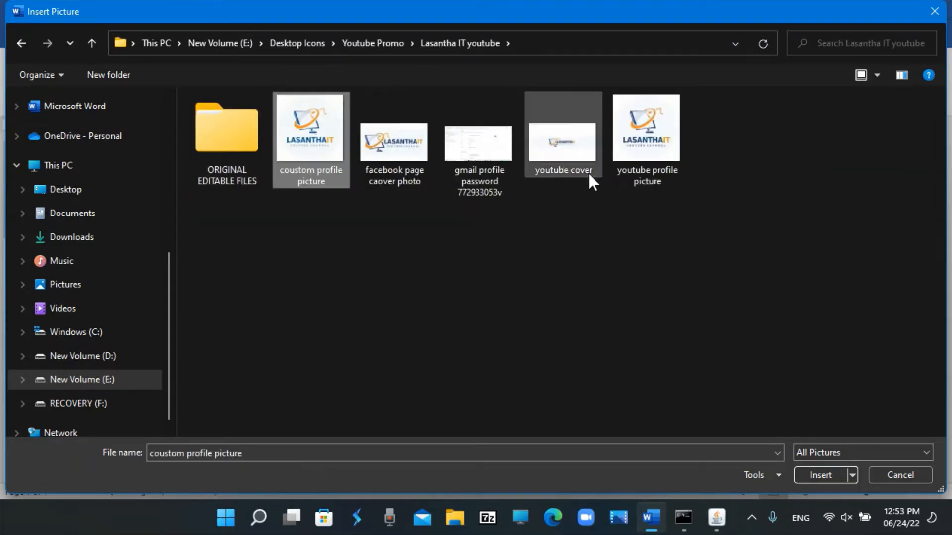
left_click(808, 475)
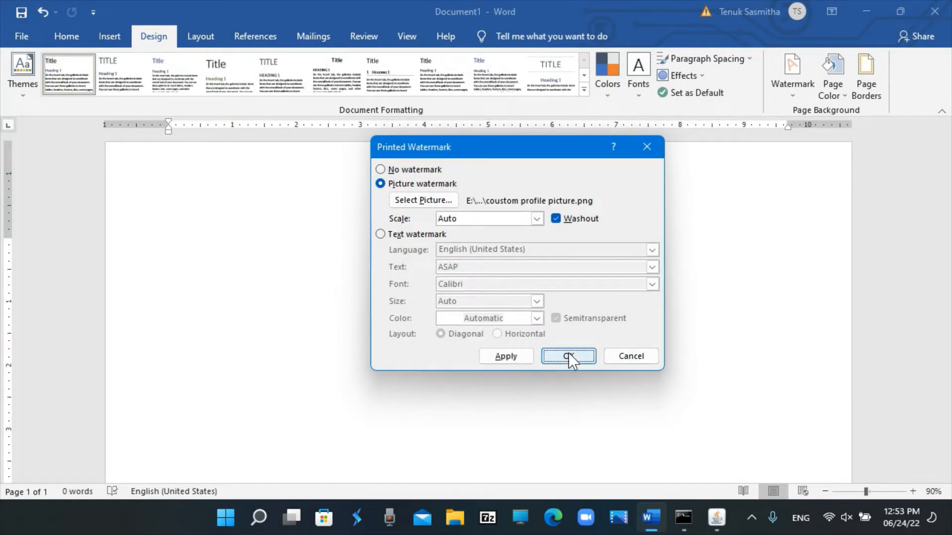
left_click(568, 355)
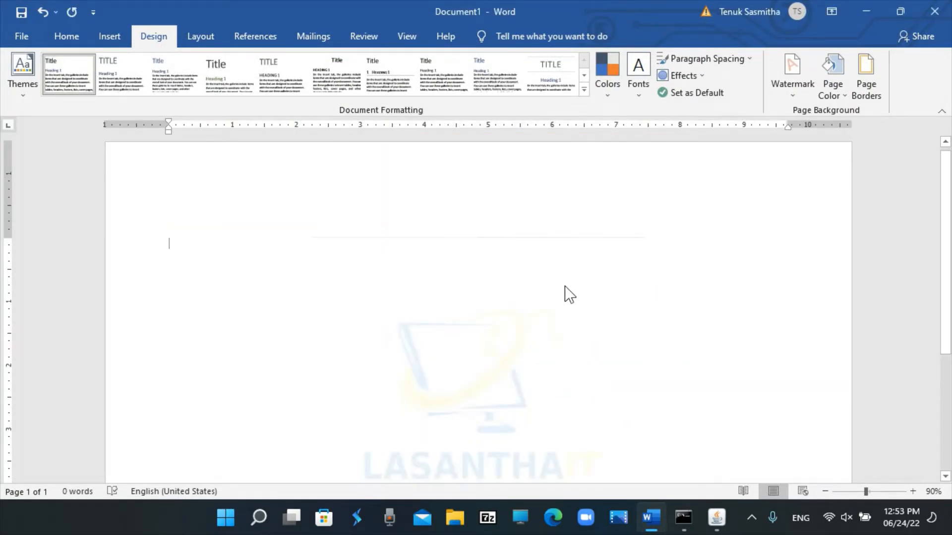
scroll(558, 314, "down", 5)
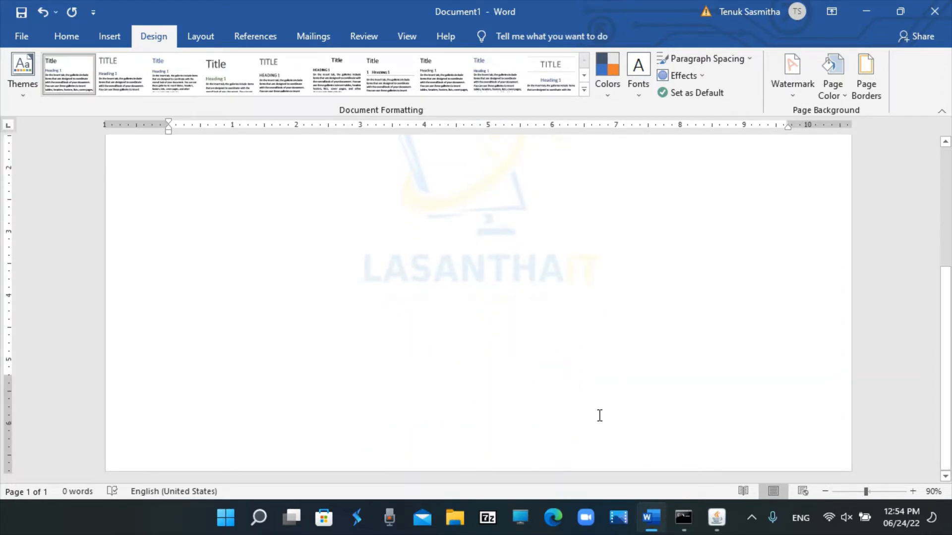
scroll(609, 347, "up", 5)
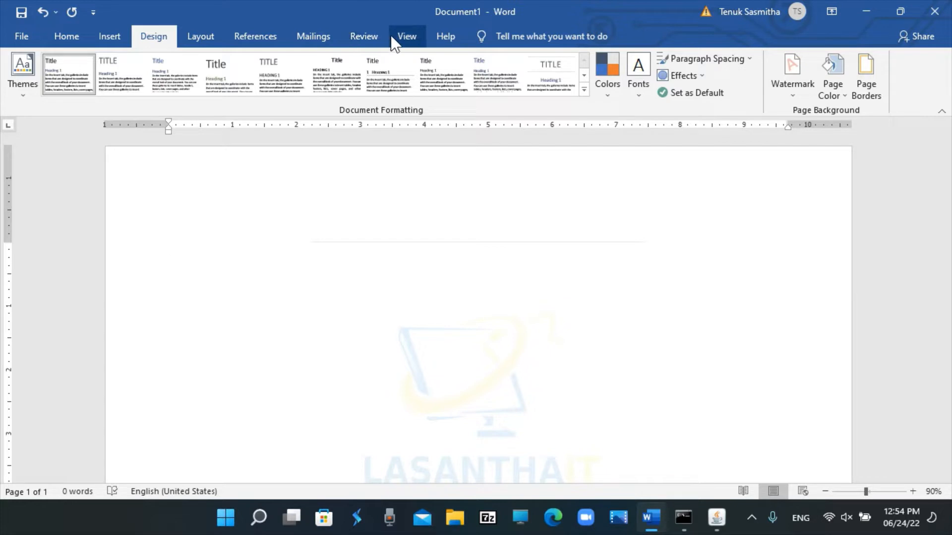
Step: Start the step-by-step mail merge wizard for letters, use the current document, and proceed to recipient selection
left_click(322, 31)
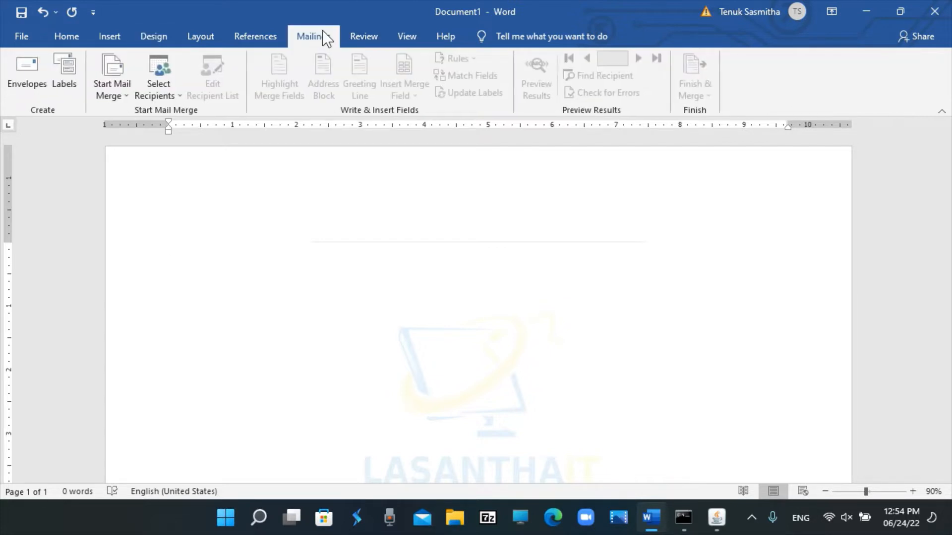
left_click(111, 91)
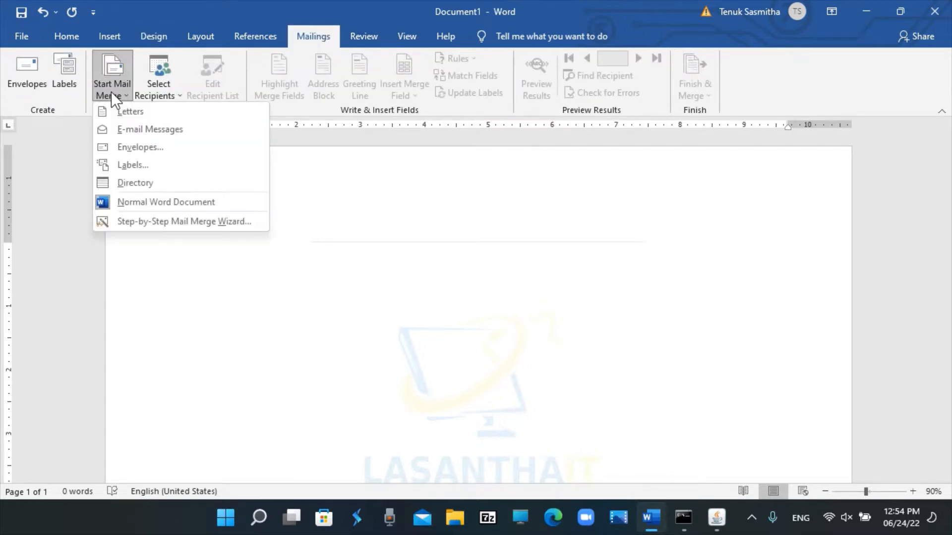
left_click(117, 220)
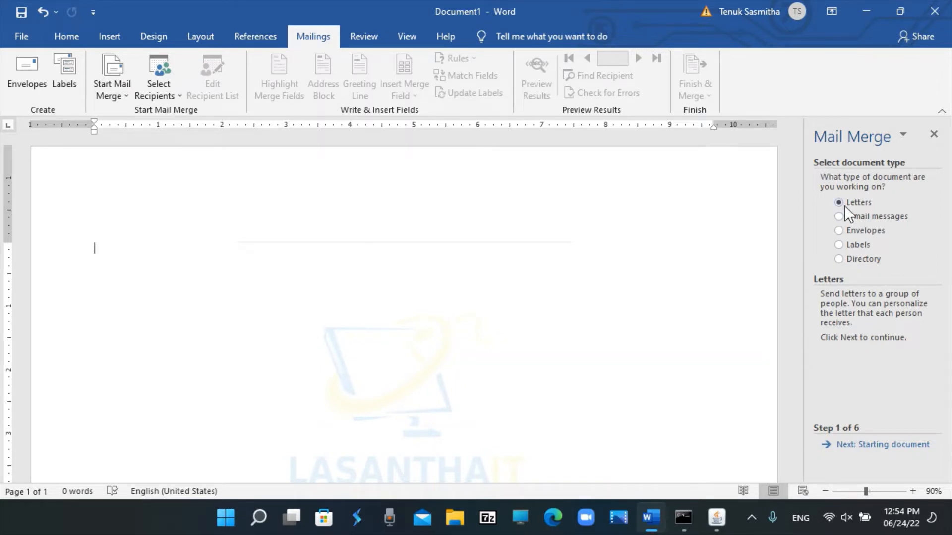
left_click(897, 445)
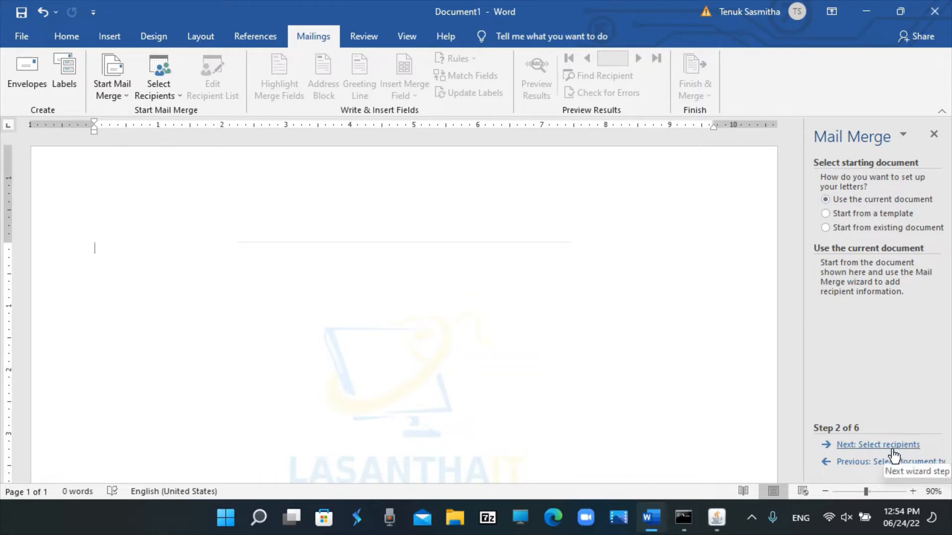
left_click(863, 449)
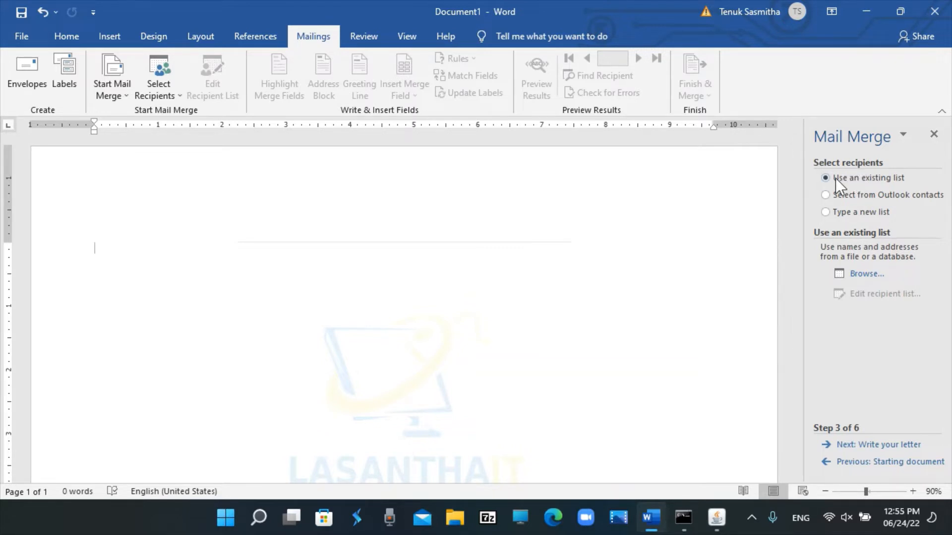
Step: Choose to type a new recipient list, create it, and open its column customization
left_click(856, 214)
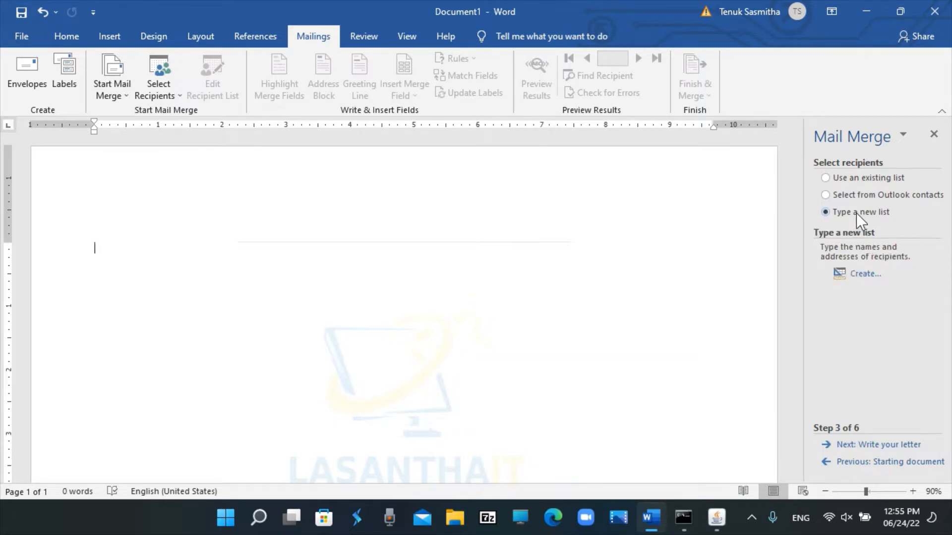
left_click(860, 273)
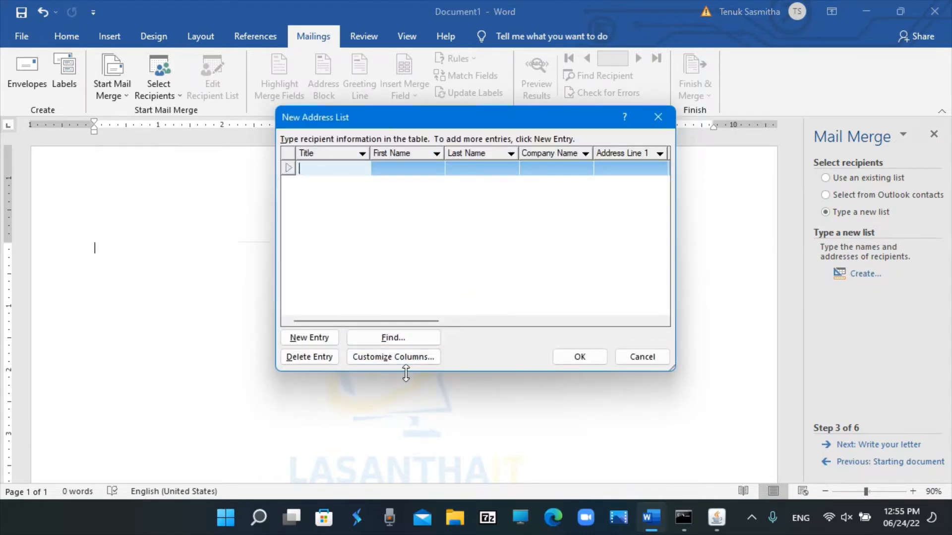
left_click(414, 357)
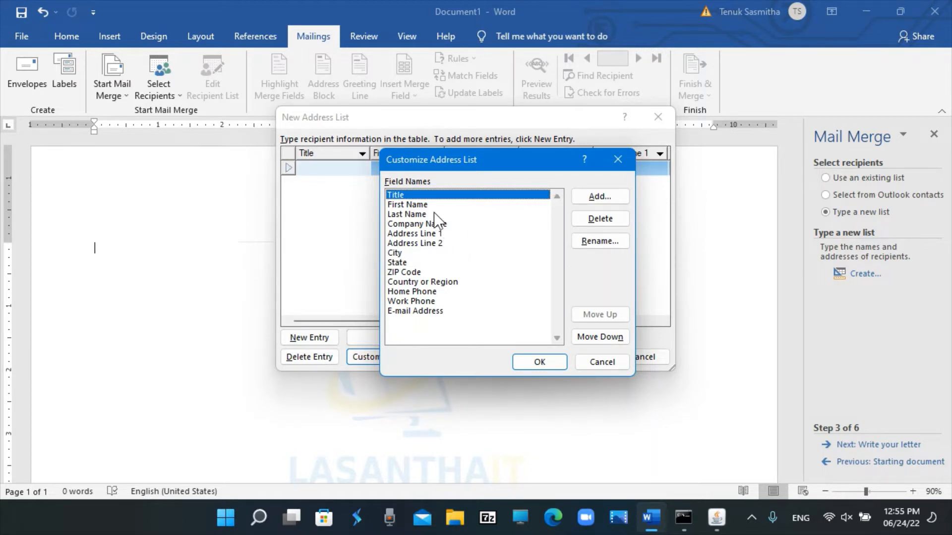
Step: Delete all address list fields from E-mail Address back through Company Name, confirming each deletion
left_click(419, 313)
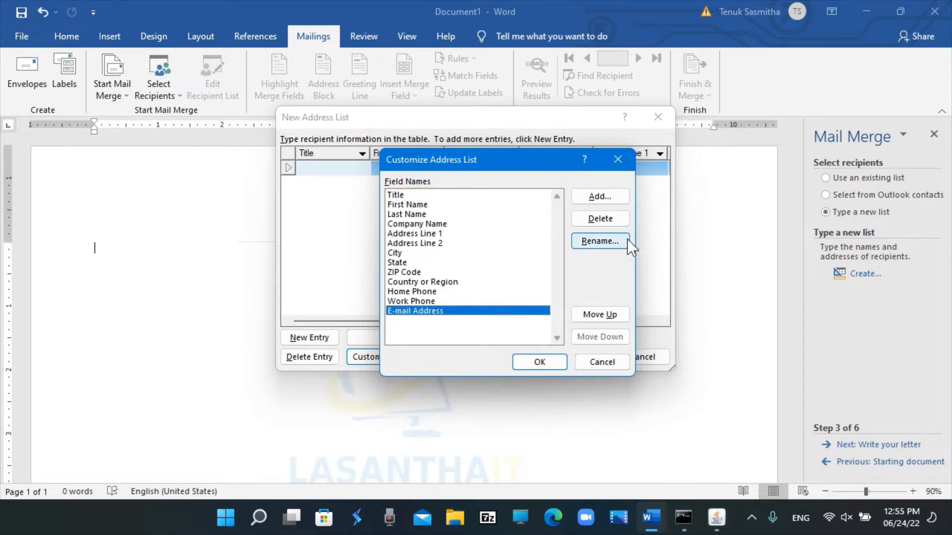
left_click(596, 216)
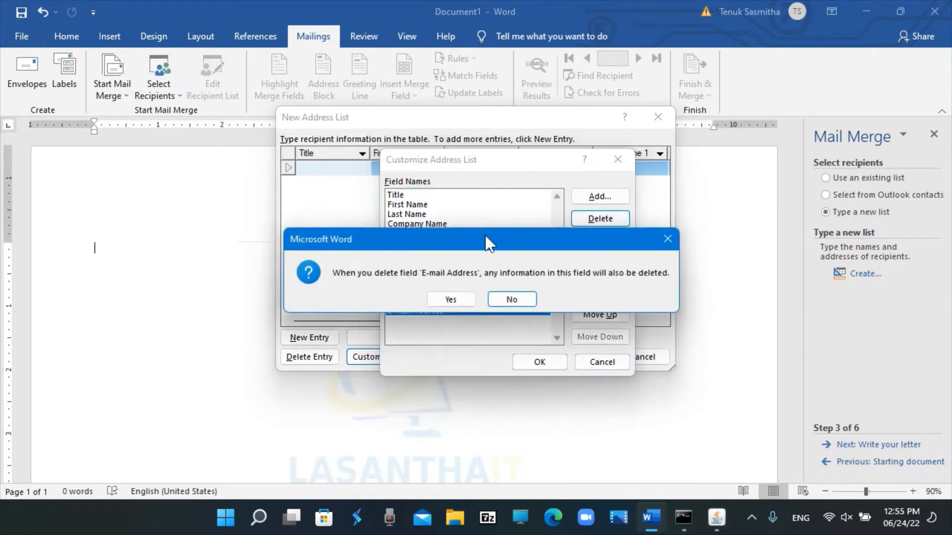
left_click(463, 295)
left_click(603, 215)
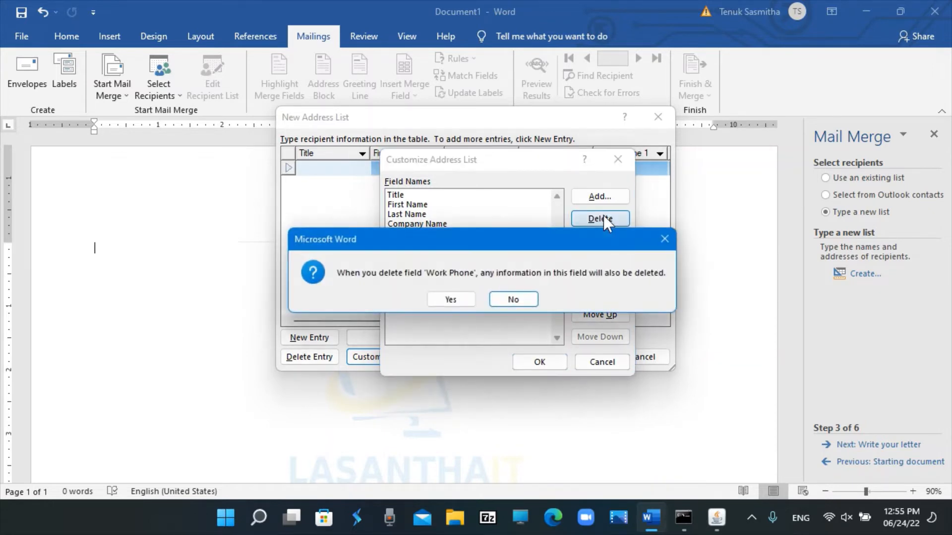
key("y")
left_click(602, 216)
key("y")
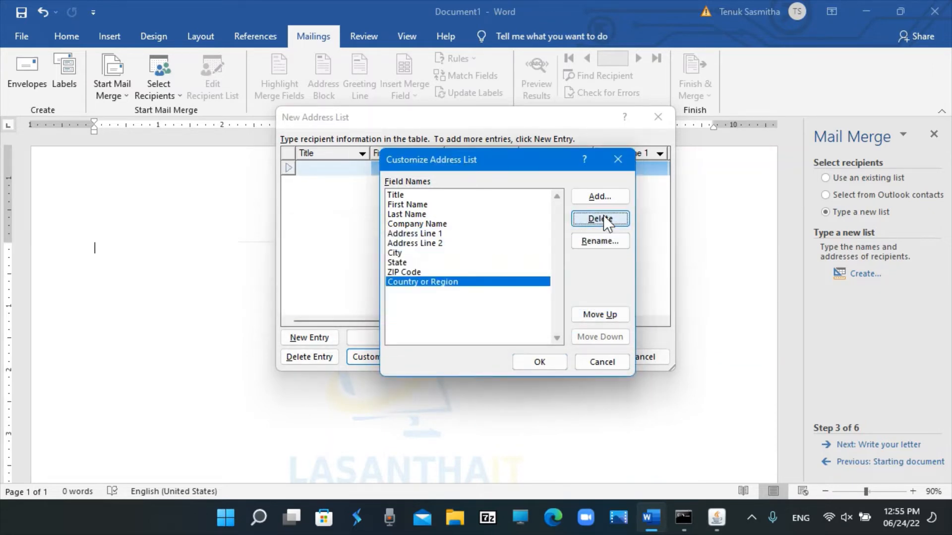
left_click(602, 215)
key("y")
left_click(603, 215)
key("y")
left_click(602, 215)
key("y")
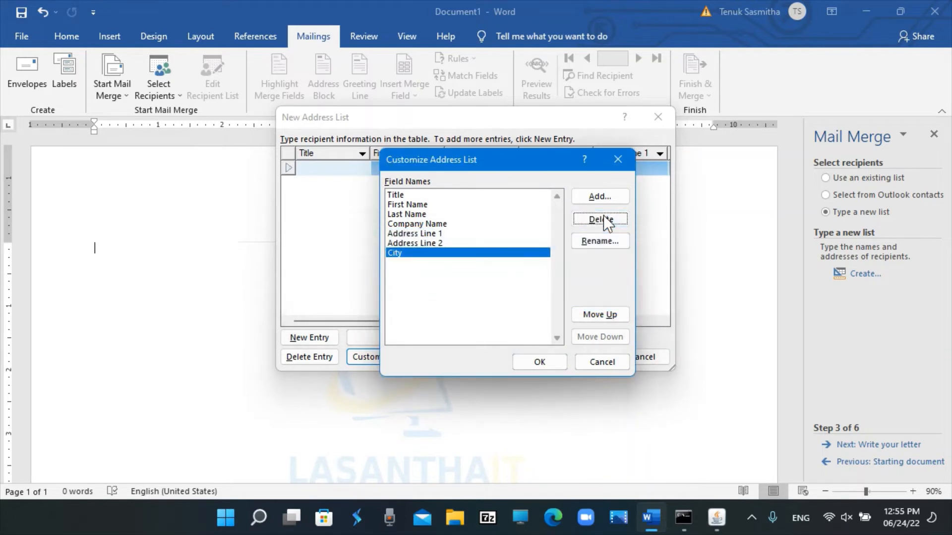
left_click(603, 215)
key("y")
left_click(603, 215)
key("y")
left_click(602, 215)
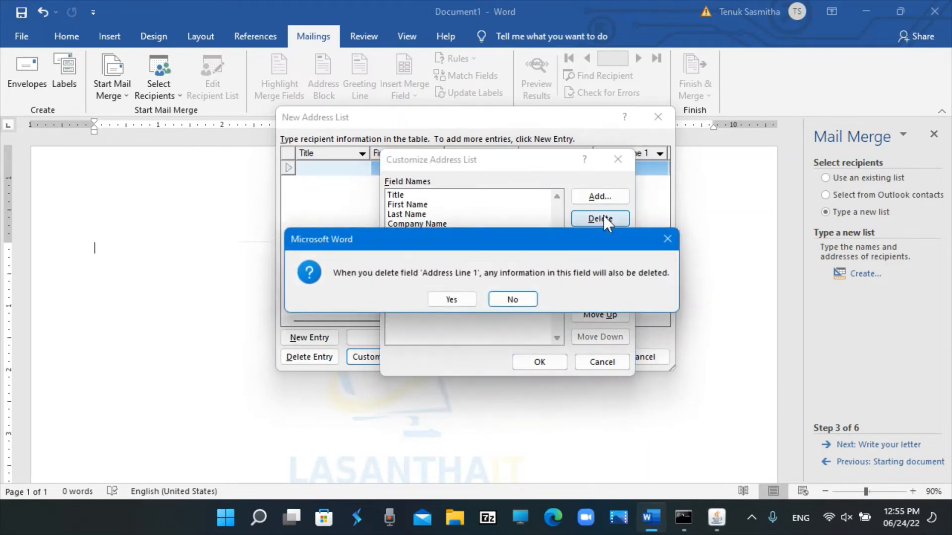
key("y")
left_click(602, 216)
key("y")
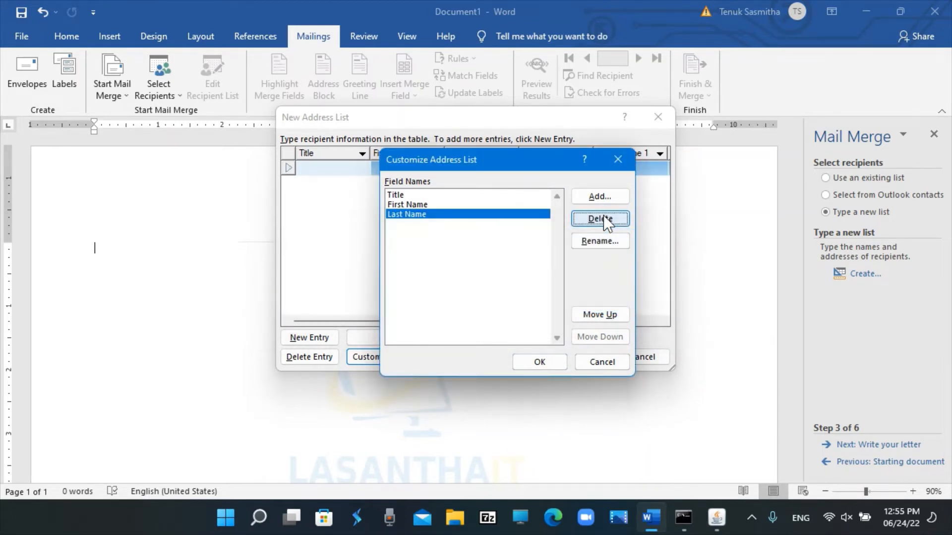
Step: Rename the First Name field of the address list to Initials
left_click(391, 194)
left_click(399, 204)
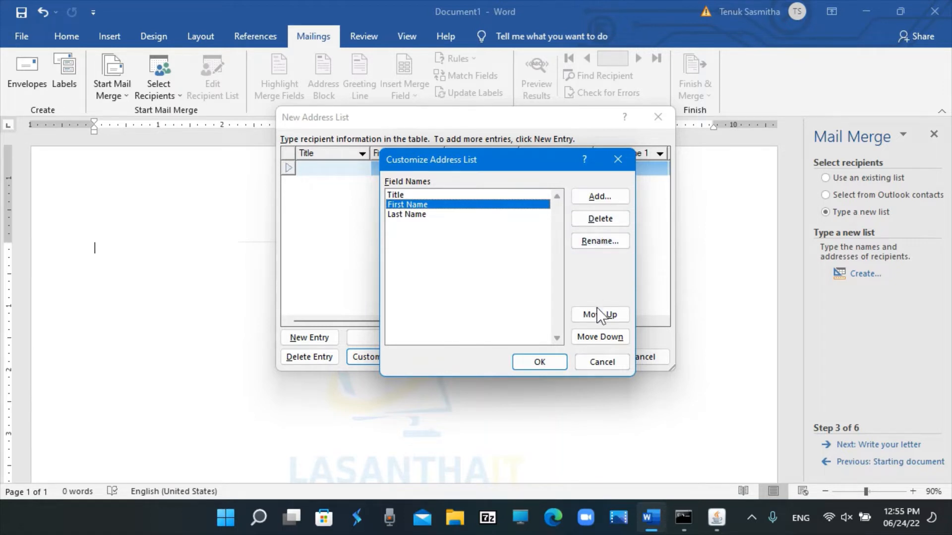
left_click(599, 242)
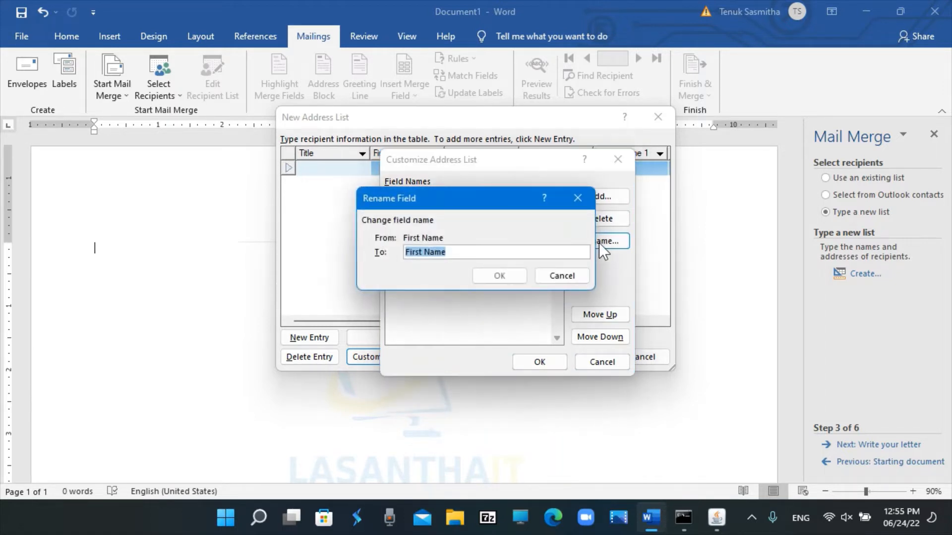
type("Initi")
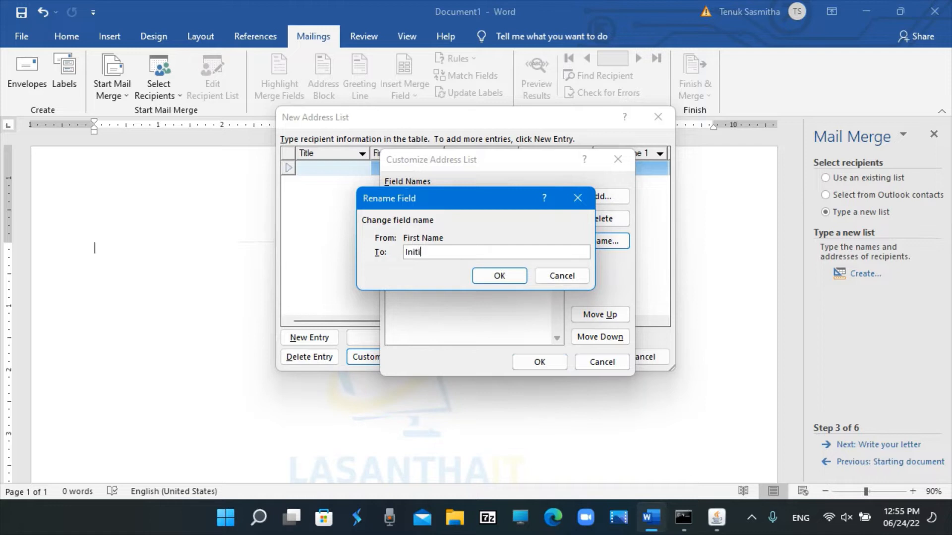
type("als")
left_click(515, 274)
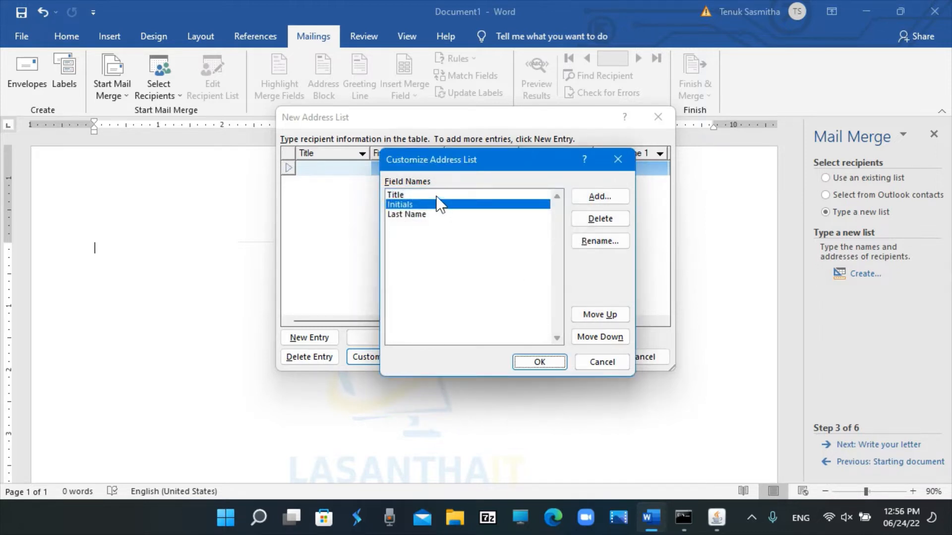
Step: Delete the Title field from the address list and confirm the deletion
key("Up")
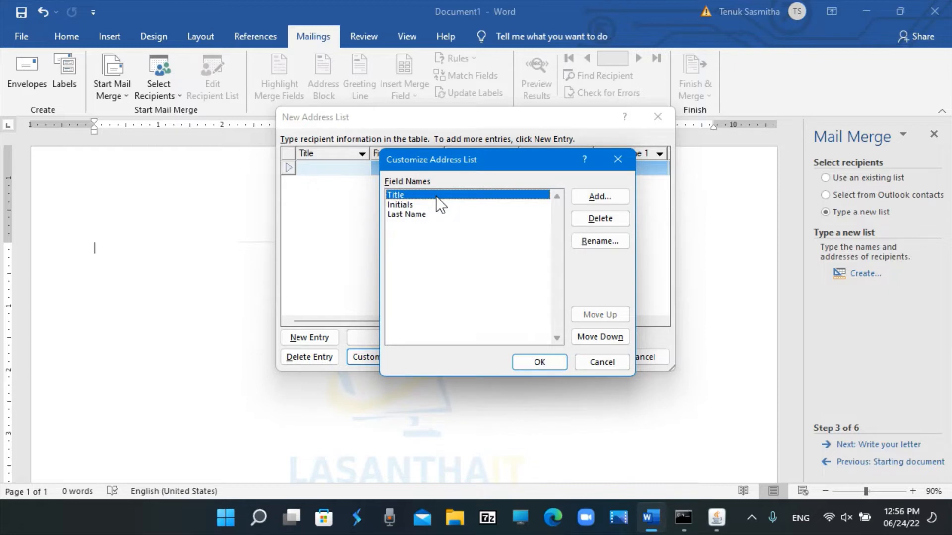
left_click(582, 217)
left_click(450, 299)
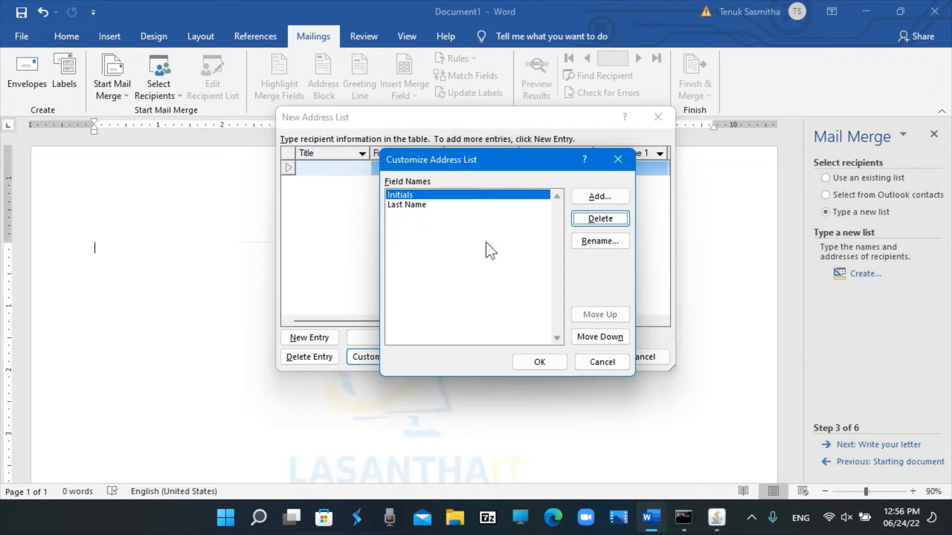
Step: Add a field named Course Followed after the Last Name field
left_click(436, 205)
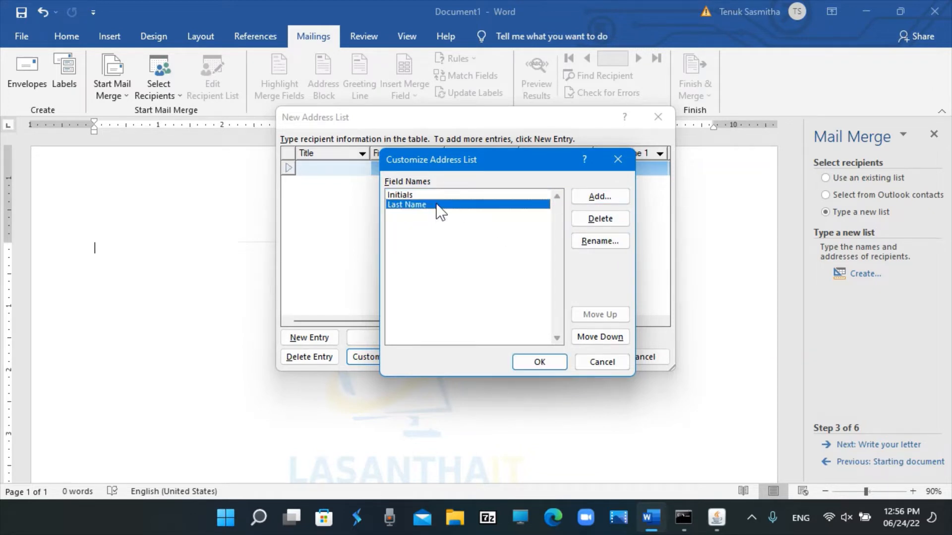
left_click(618, 198)
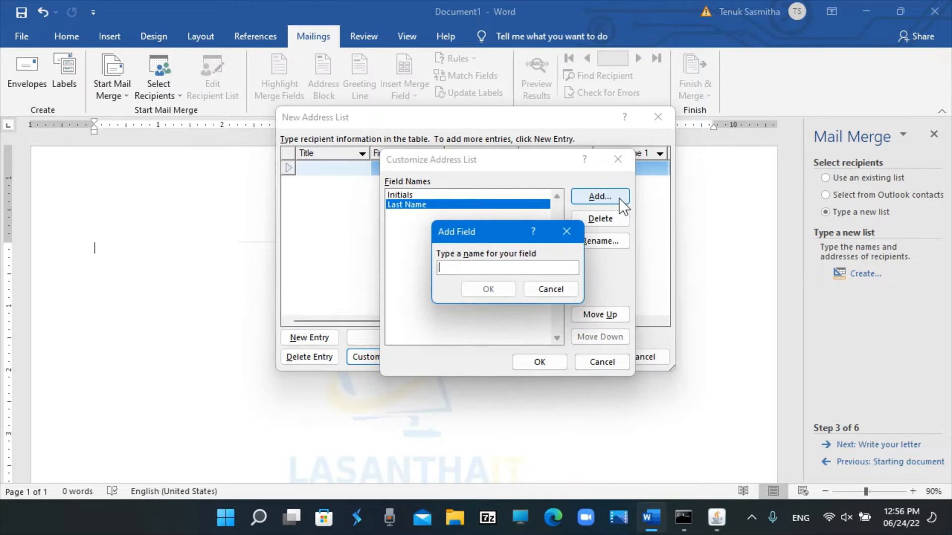
type("Course F")
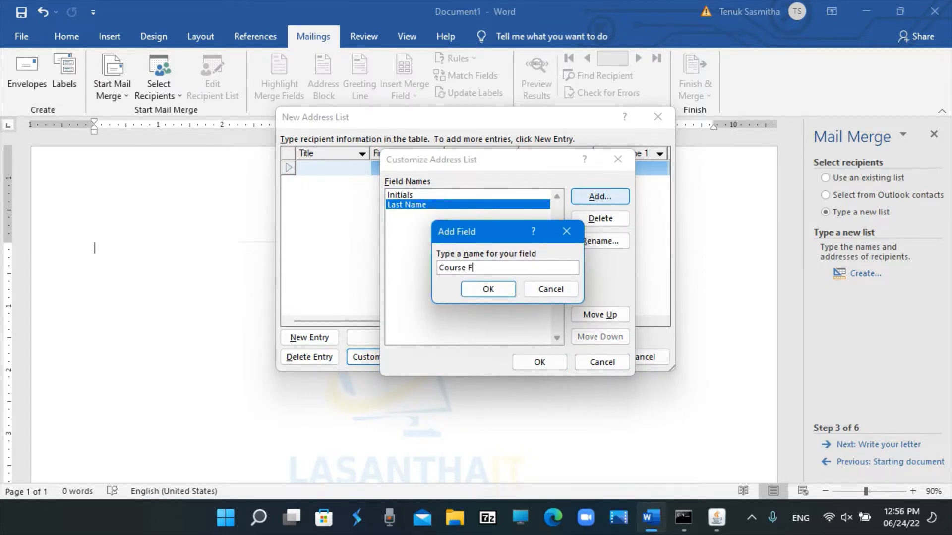
type("ollowed")
left_click(486, 294)
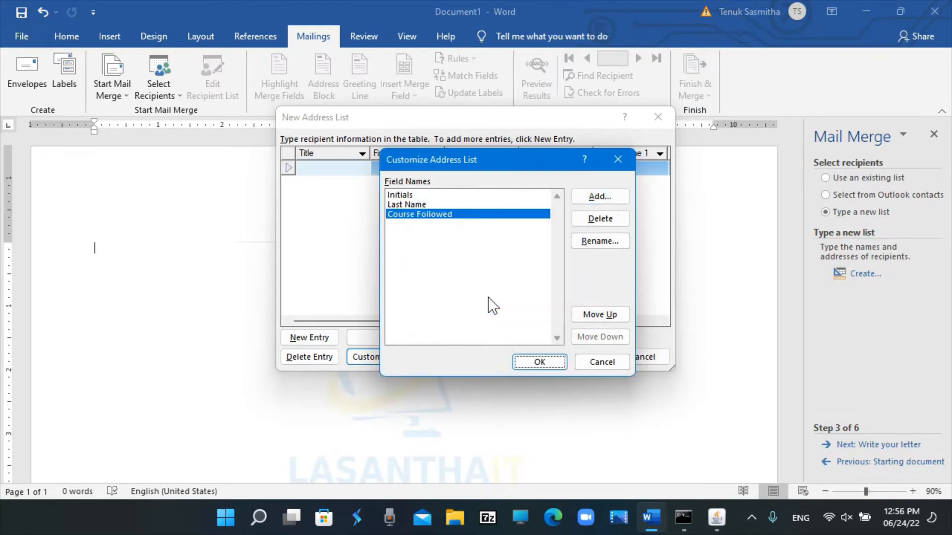
Step: Add a field named Grade after Course Followed and apply the customized columns to the address list
left_click(611, 202)
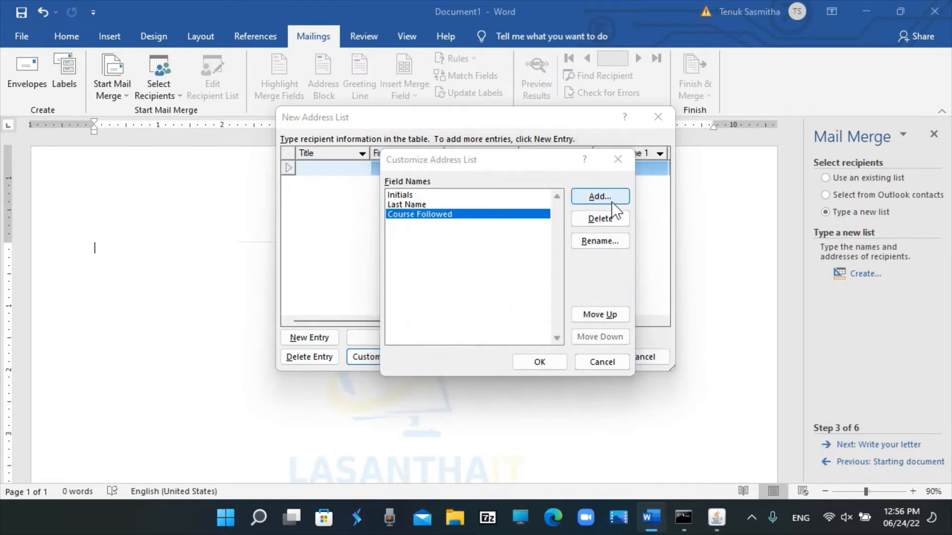
type("Grade")
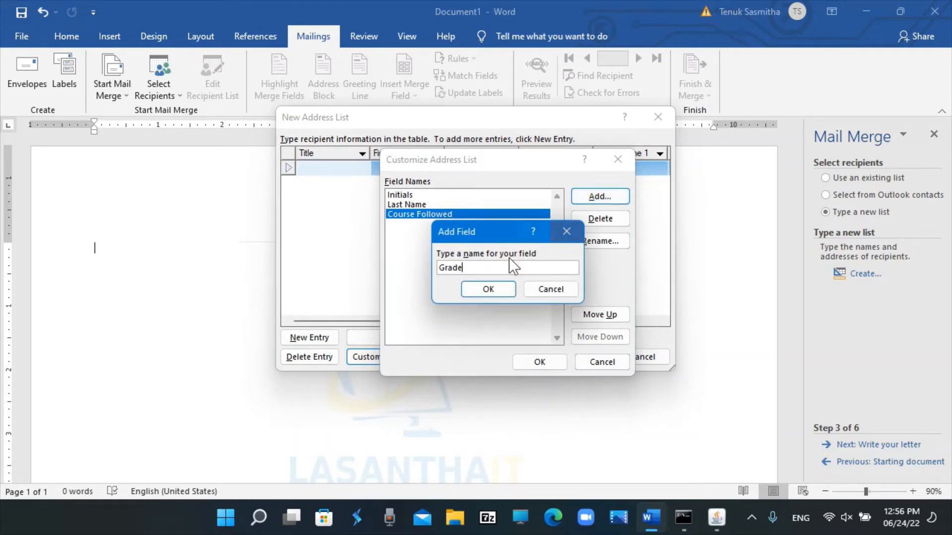
left_click(488, 295)
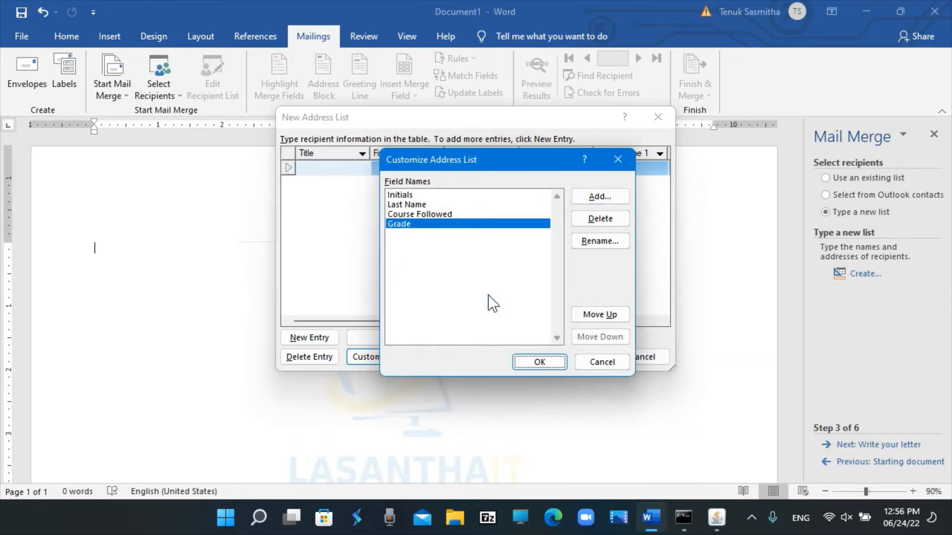
left_click(542, 360)
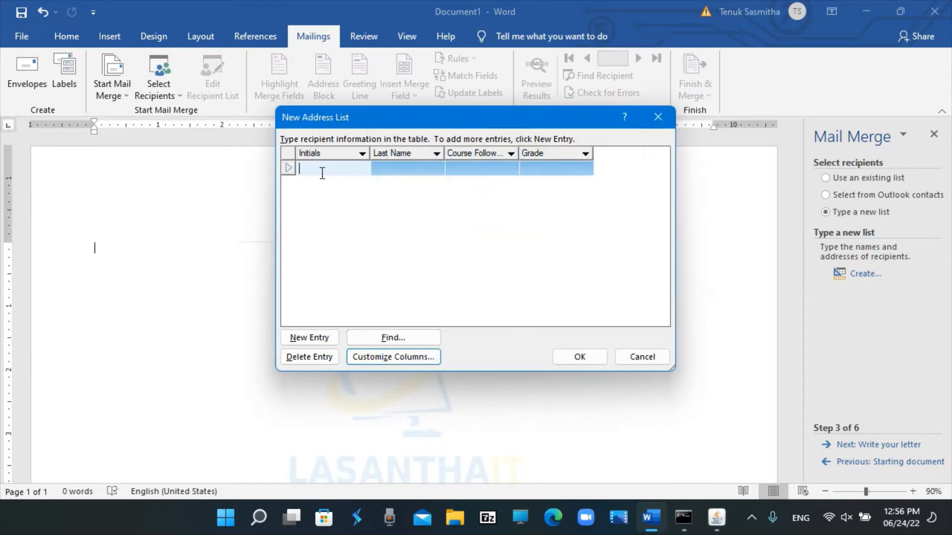
Step: Enter the first recipient's initials and last name in the address list
type("A.B.")
key("Tab")
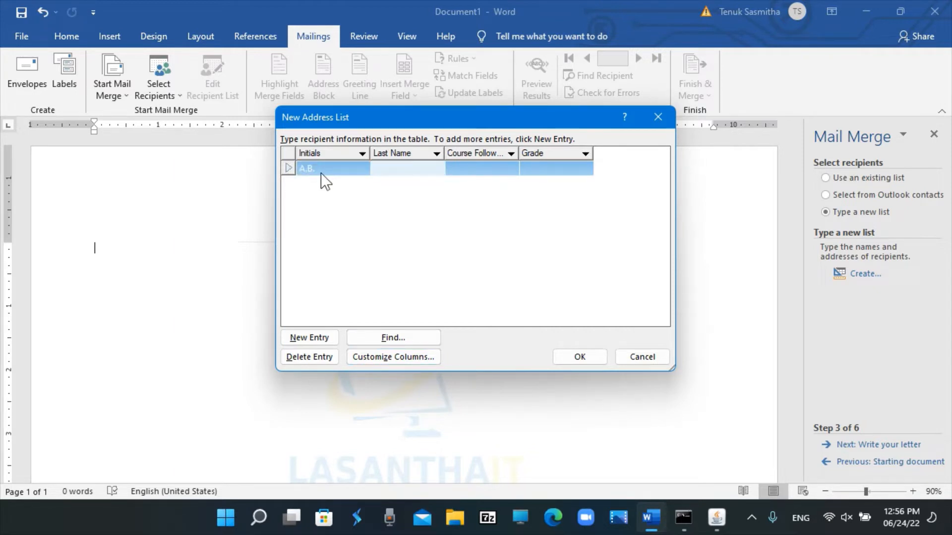
type("Edirimanne")
left_click(321, 171)
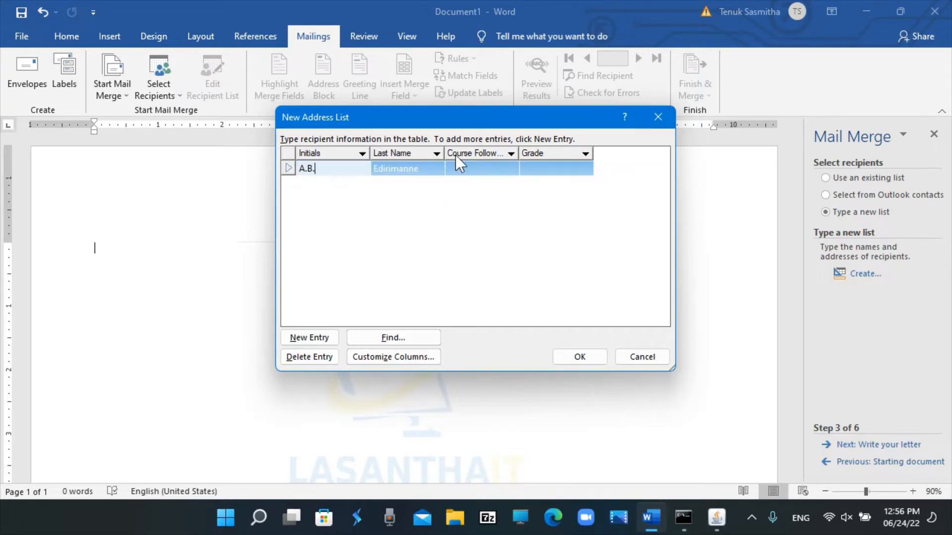
left_click(466, 168)
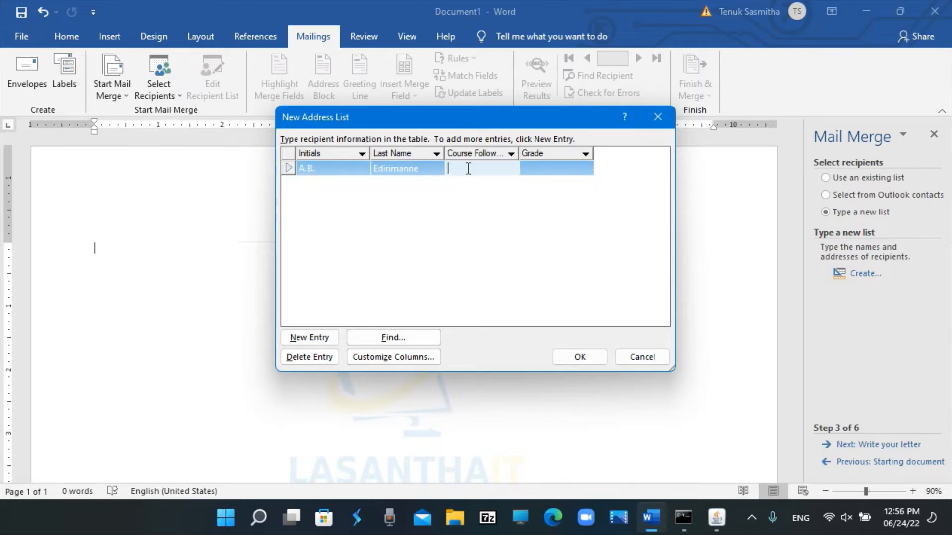
type("Computer Ap")
type("plication A")
type("ssistan")
type("t")
key("Tab")
left_click(467, 169)
type("Credit Pass")
left_click(493, 169)
key("Delete")
Step: For the first recipient, enter Credit Pass as the grade and Computer Application Assistant as the course followed
left_click(549, 170)
type("Credit Pass")
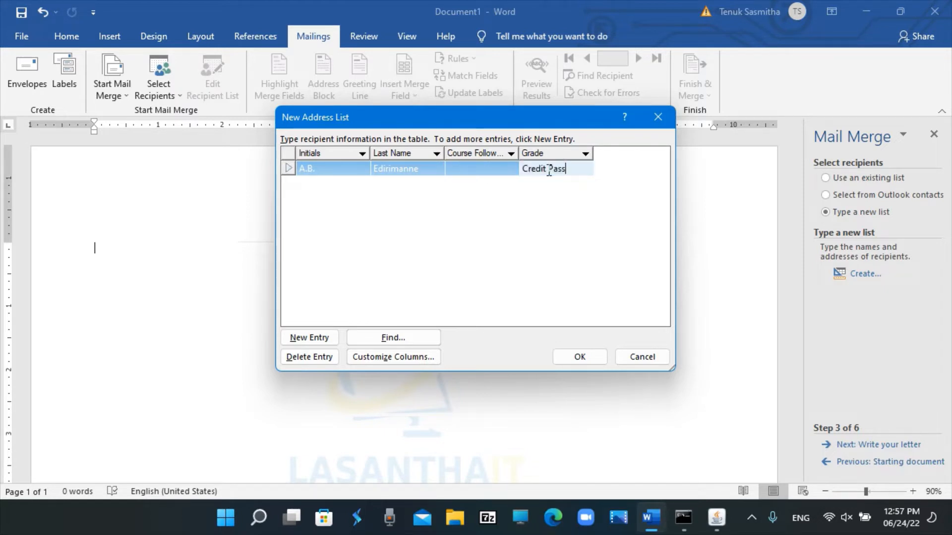
left_click(465, 174)
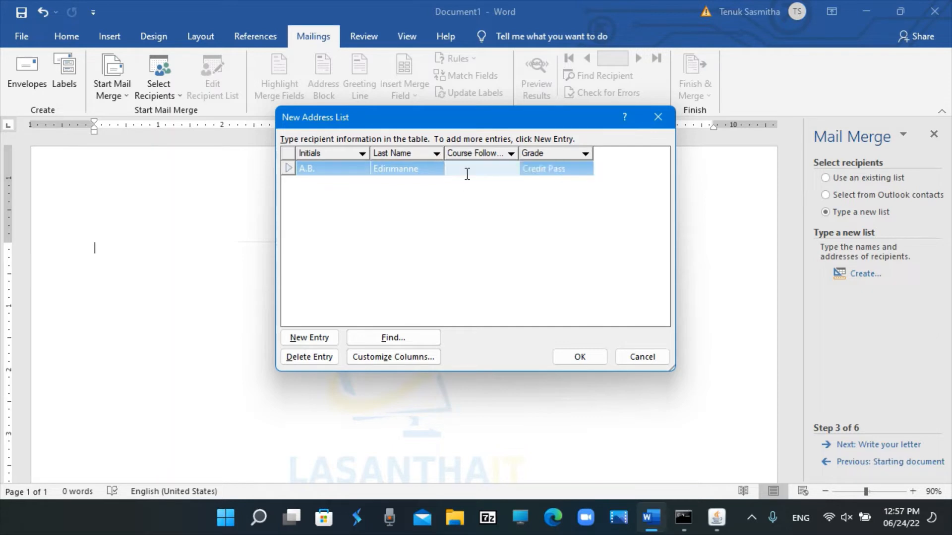
type("C")
type("omputer App")
type("lication ")
type("Assista")
type("nt")
left_click(570, 168)
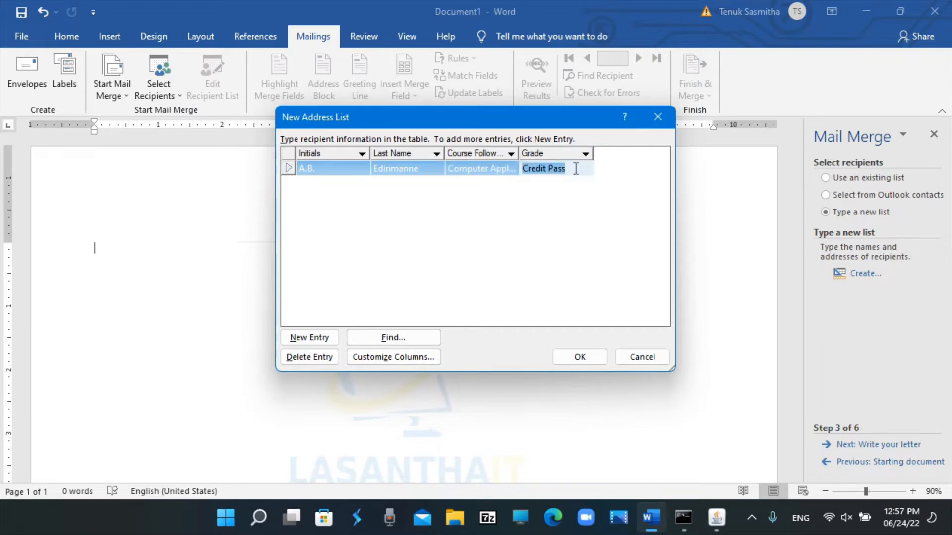
Step: Add a second recipient with initials and last name, ICTT as the course followed and Distinciton as the grade
left_click(313, 338)
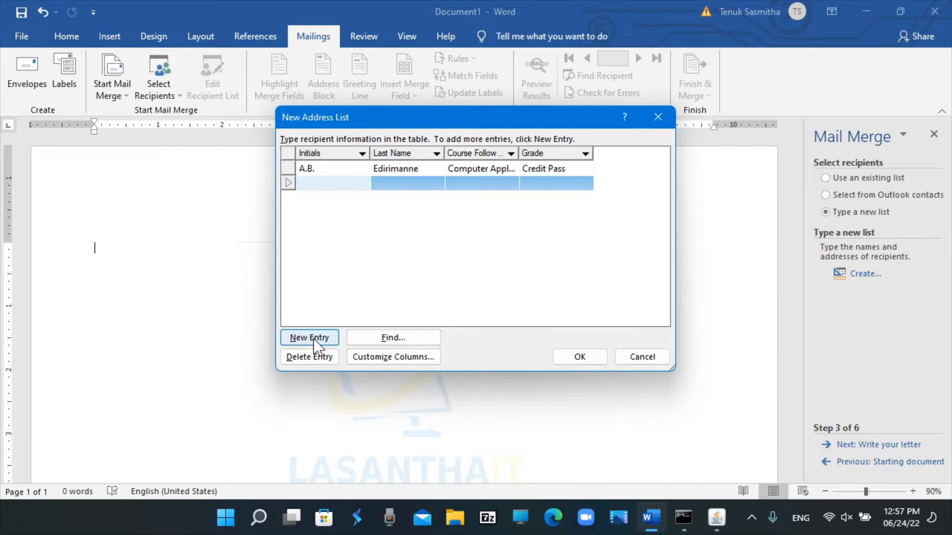
type("c.D.")
key("Tab")
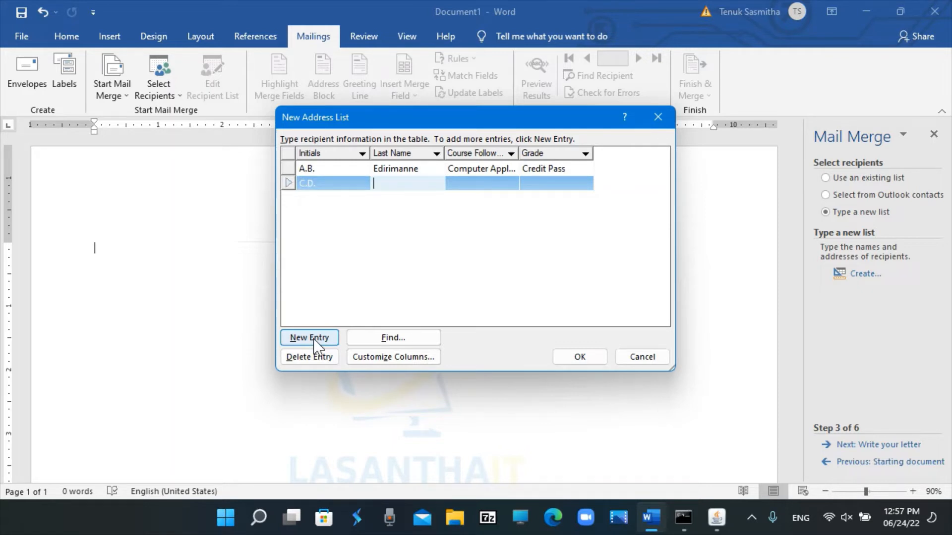
type("Kanchana")
key("Tab")
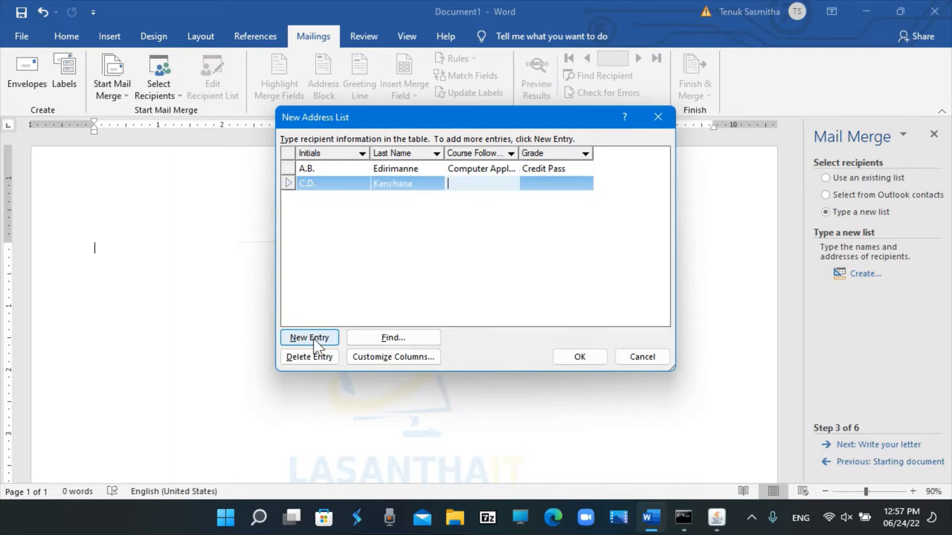
type("ICTT")
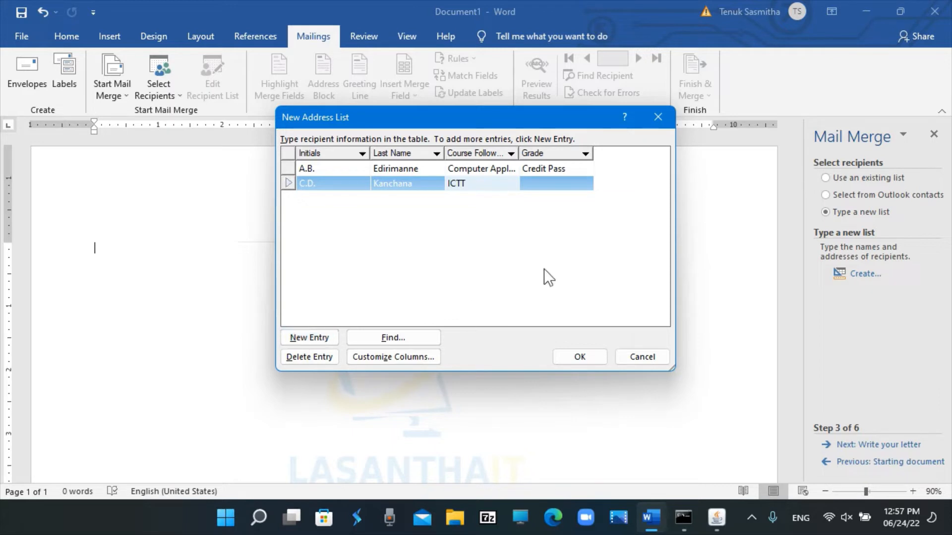
left_click(544, 182)
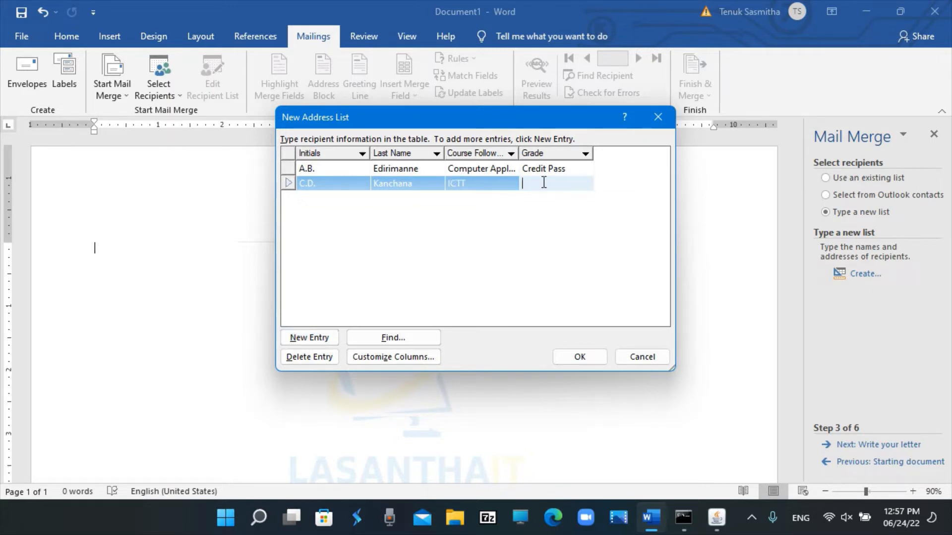
type("Distinciton")
Step: Add a third recipient to the address list and enter the initials and last name
left_click(319, 331)
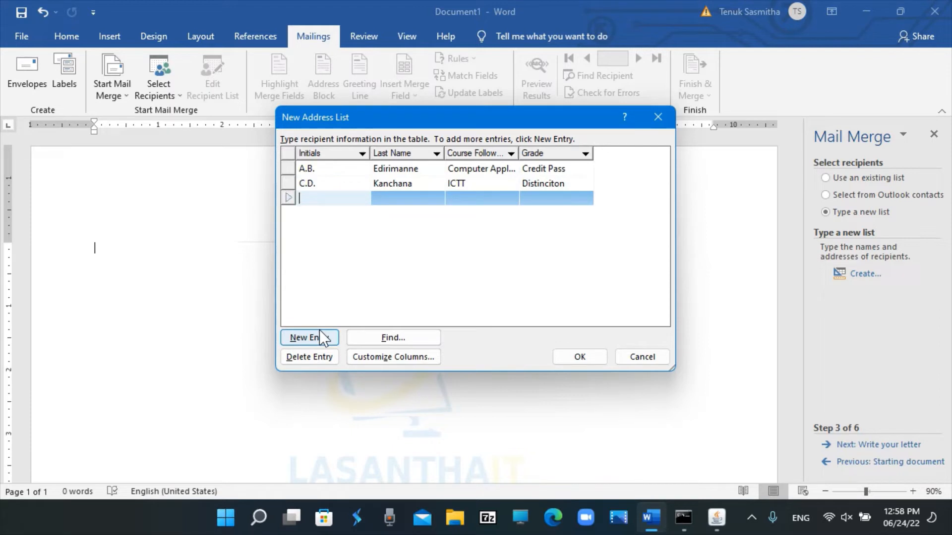
type("E.F.")
key("Tab")
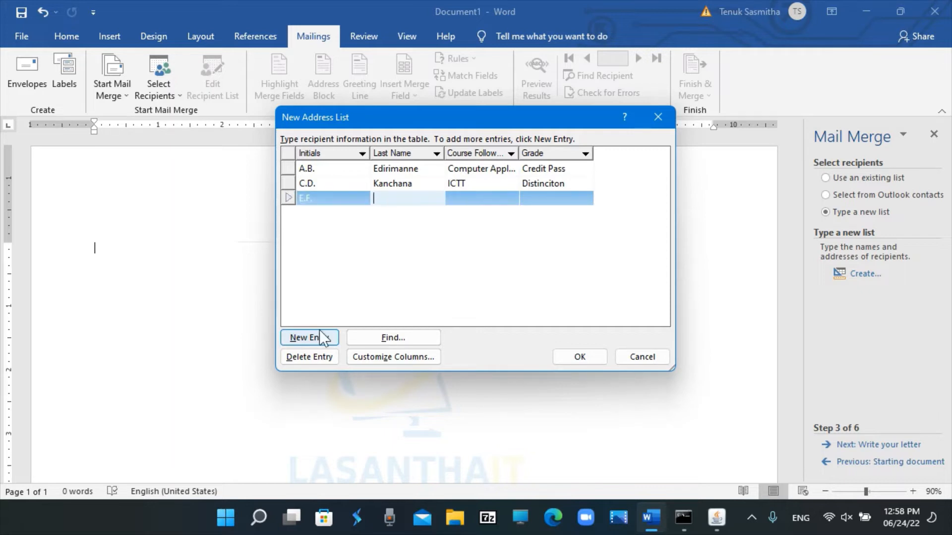
type("Udayangani")
key("Tab")
Step: For the third recipient, enter Computer Application Assistant as the course followed and Merit Pass as the grade
type("C")
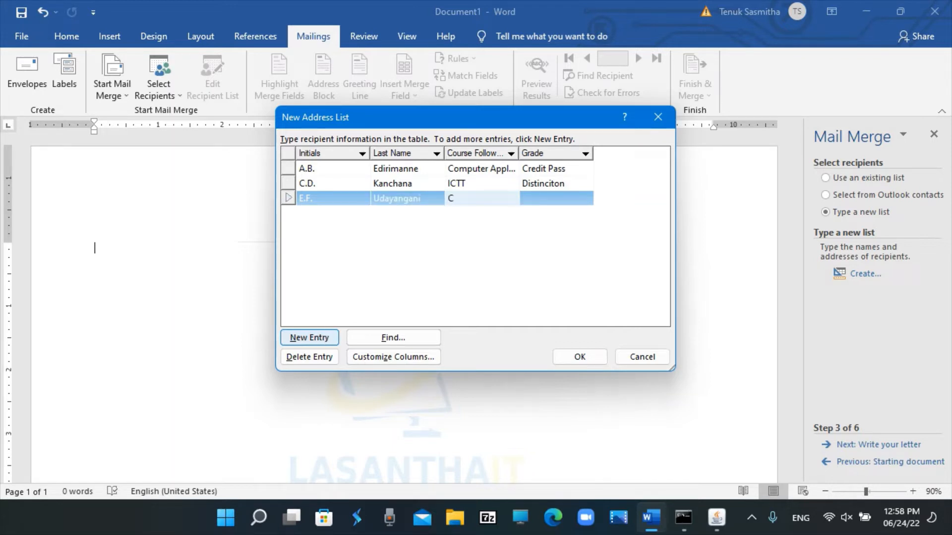
type("omputer Apll")
key("BackSpace")
type("plication Assistant")
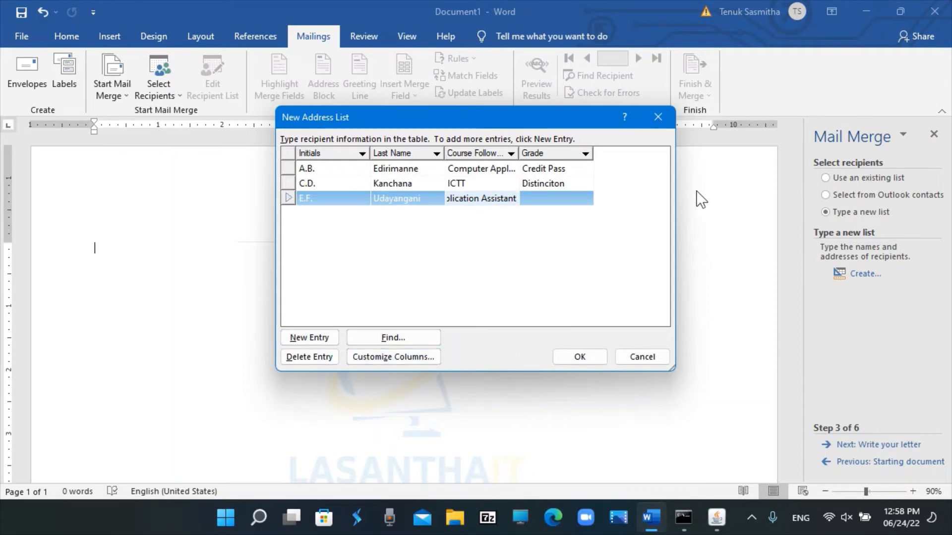
left_click(575, 198)
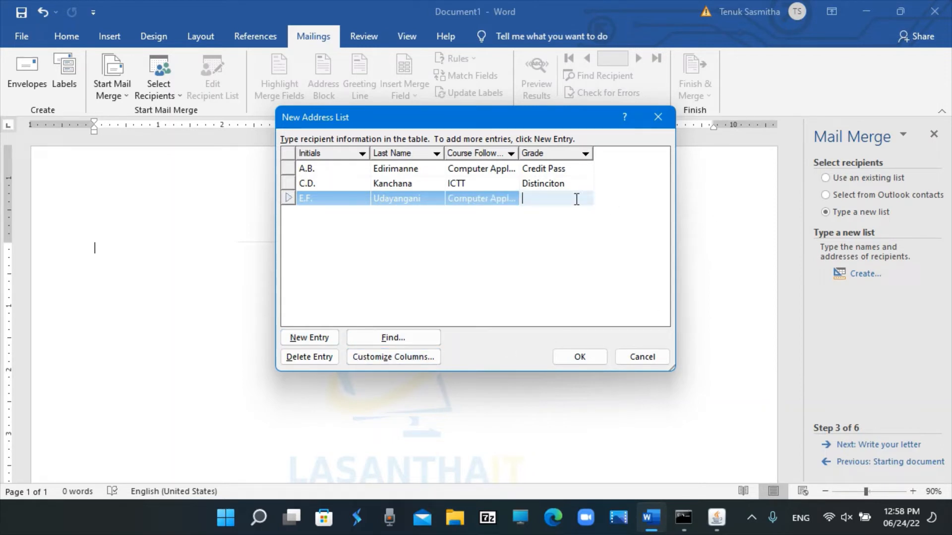
type("Merit Pass")
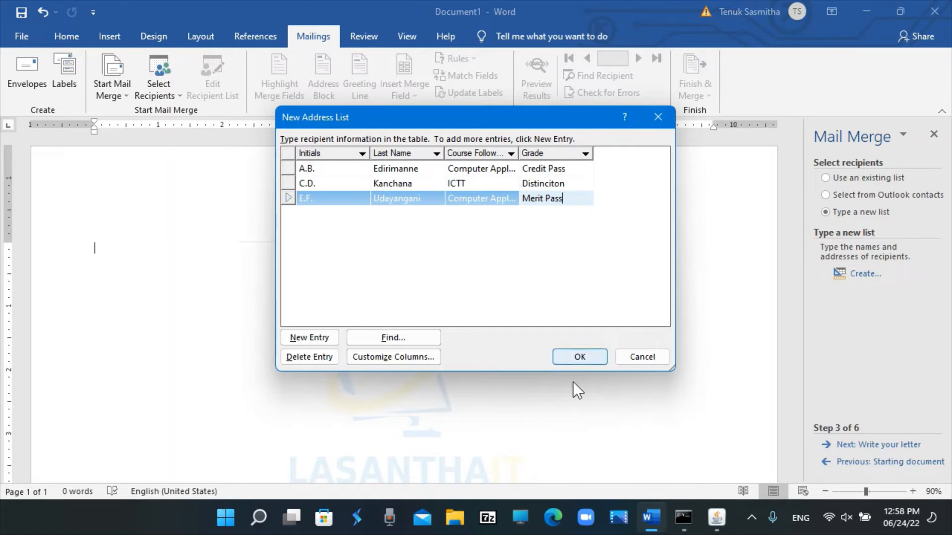
Step: Save the address list as Certificate list and accept all its entries as mail merge recipients
left_click(577, 359)
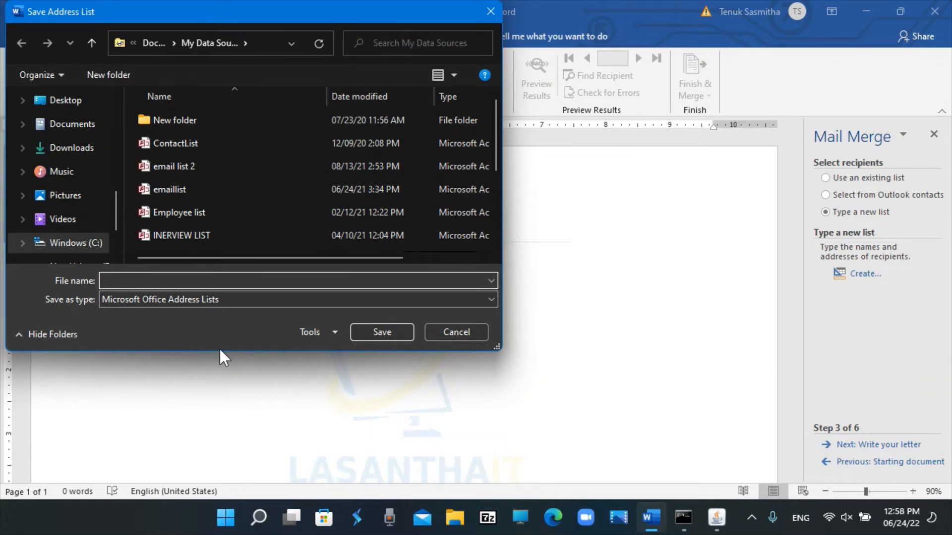
type("Certificate I")
type("ist")
left_click(384, 323)
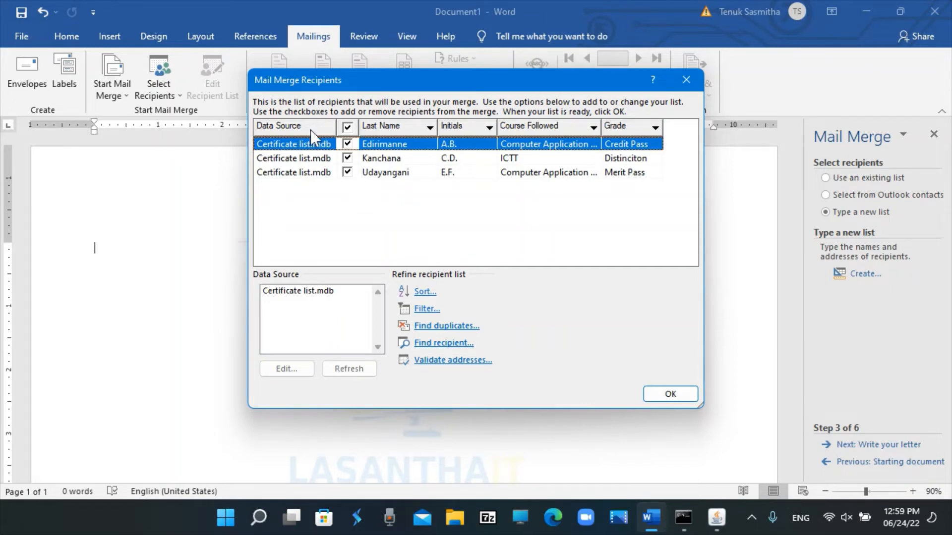
left_click(662, 394)
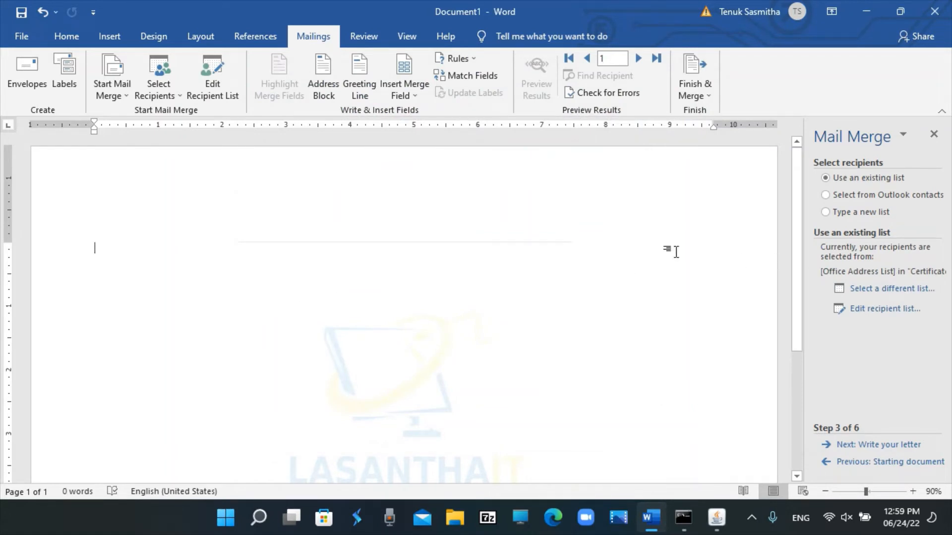
Step: Proceed to writing the letter and enter "SRI LANKA COMPUTER PVT LTD." with "This is to certify that" on the line below
left_click(875, 446)
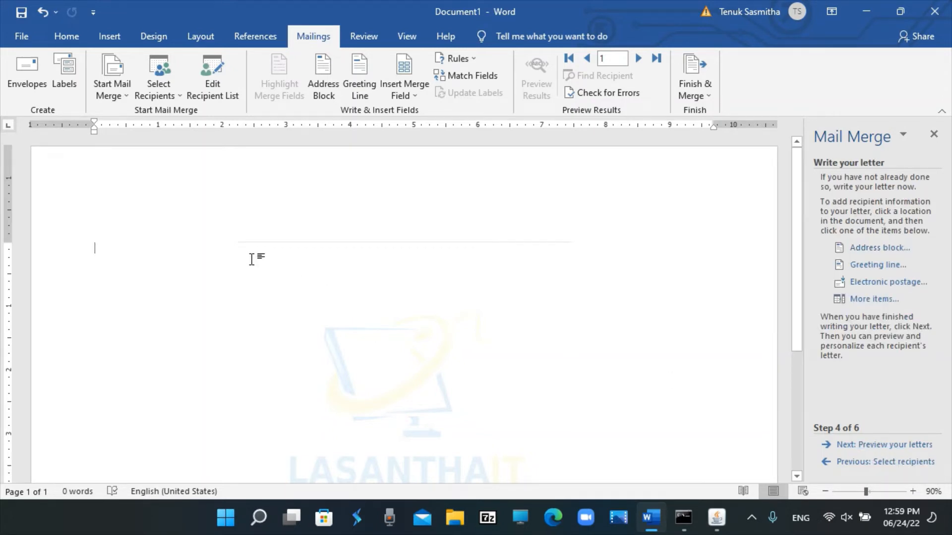
type("SRI LANKA")
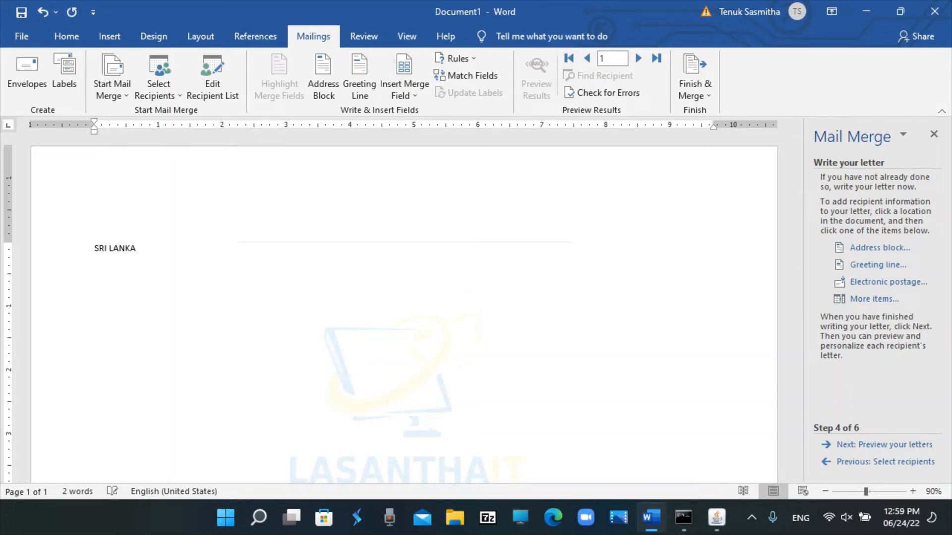
type(" COMPUTER PVT LTD.")
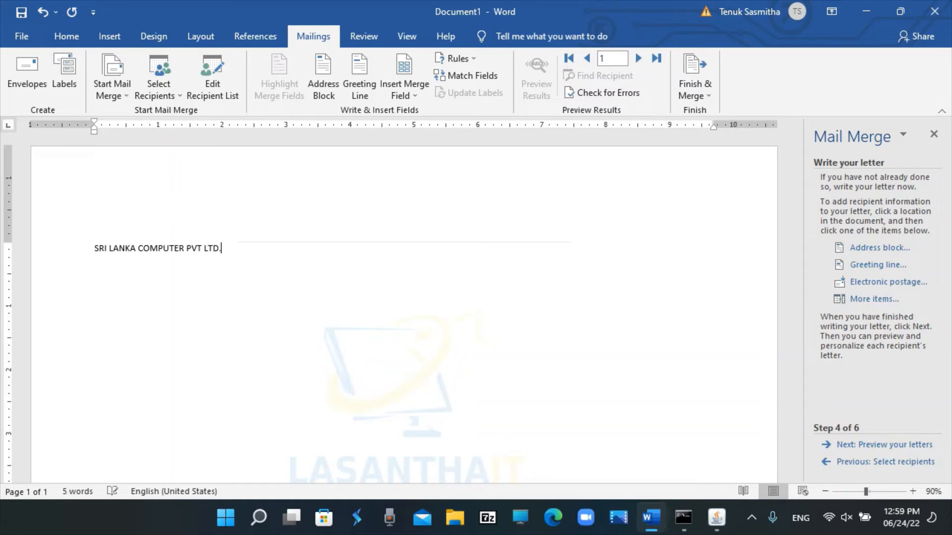
key("Return")
type("This is to certifiy that")
key("Return")
key("BackSpace")
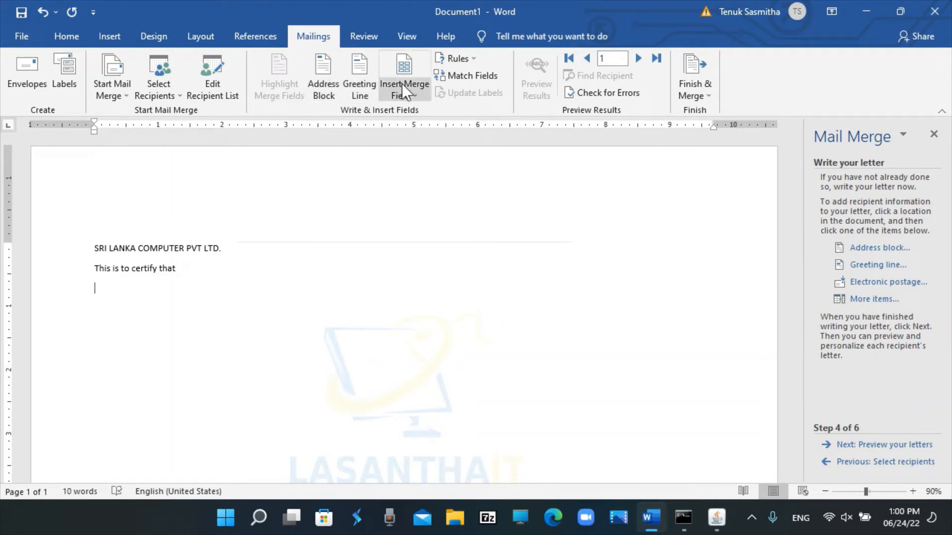
Step: Insert the Initials and Last_Name merge fields on the line below "This is to certify that"
left_click(408, 96)
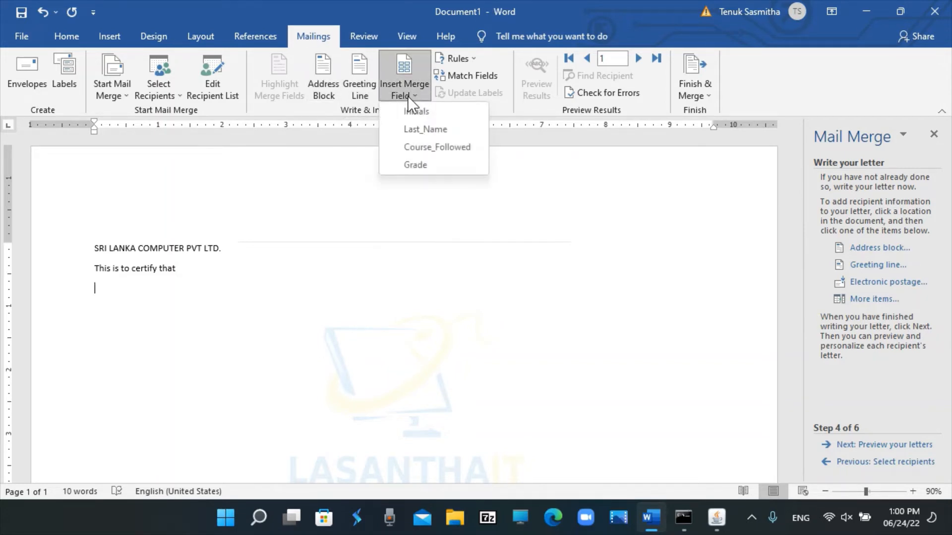
left_click(420, 110)
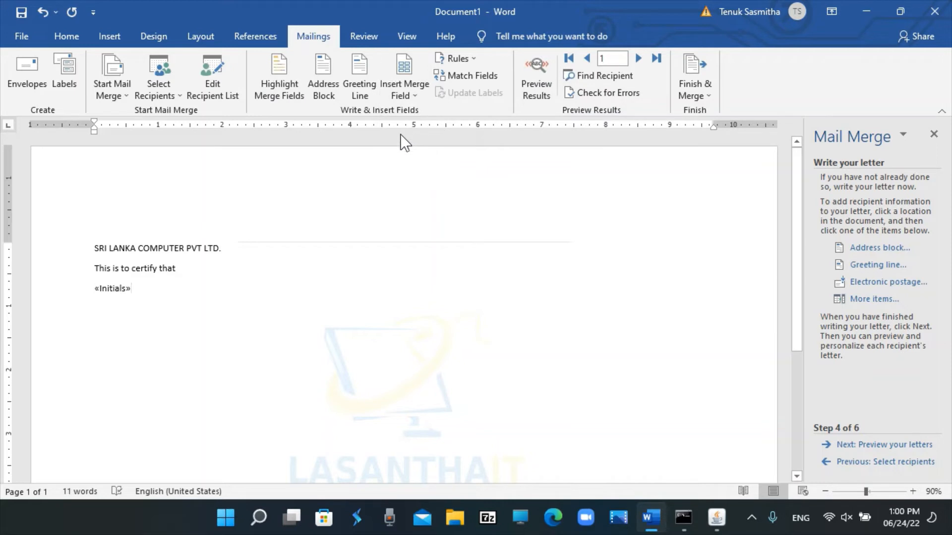
left_click(407, 90)
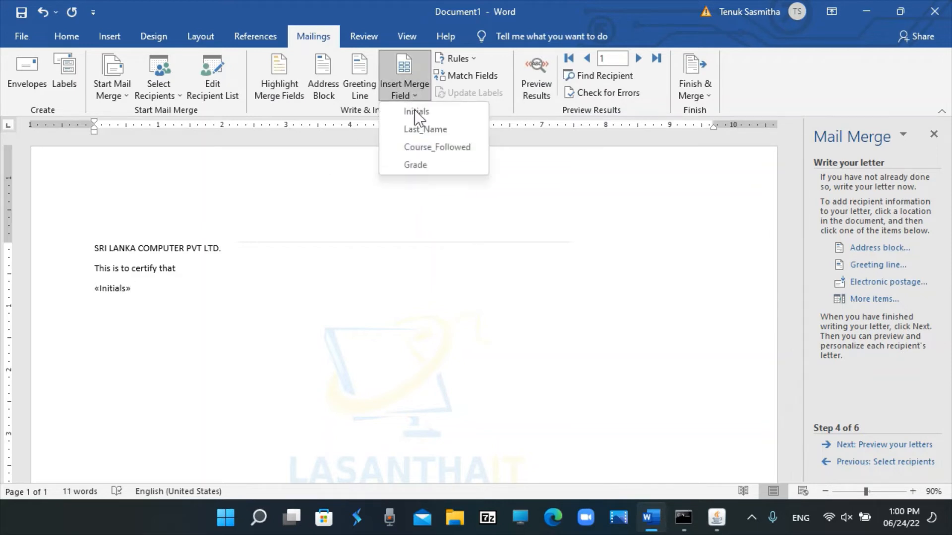
left_click(420, 128)
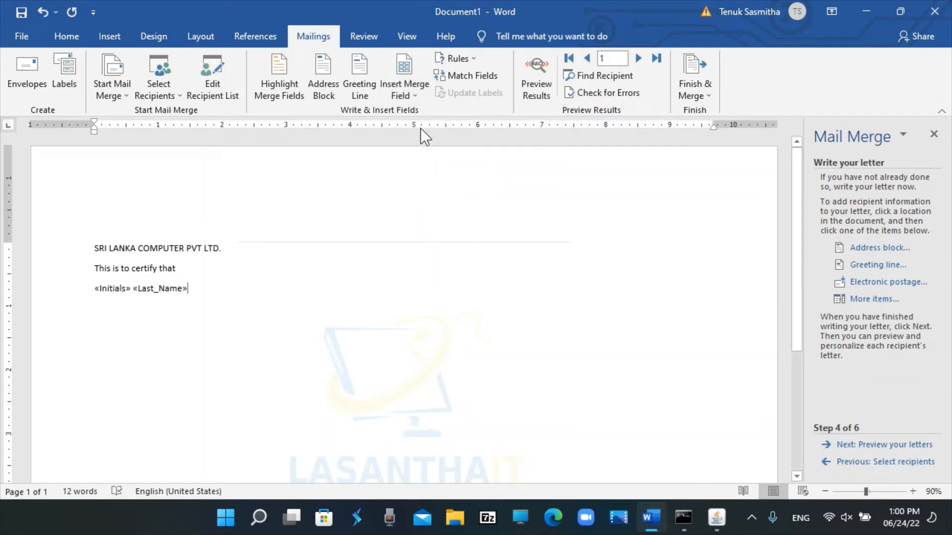
key("Return")
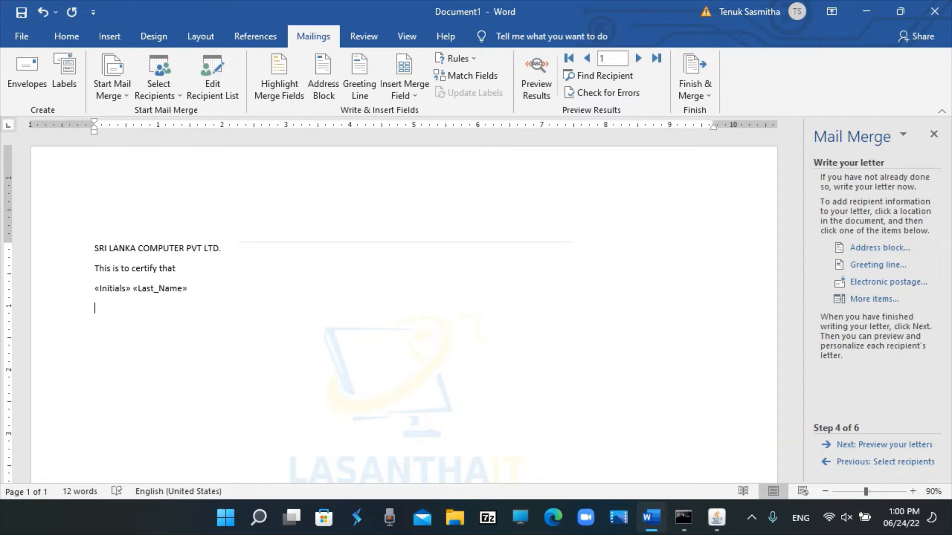
Step: Below the name fields, write "Has successfully completed the", "Diploma" and "In" on three separate lines
type("Has s")
type("uccess")
type("fully ")
type("complt")
type("ed")
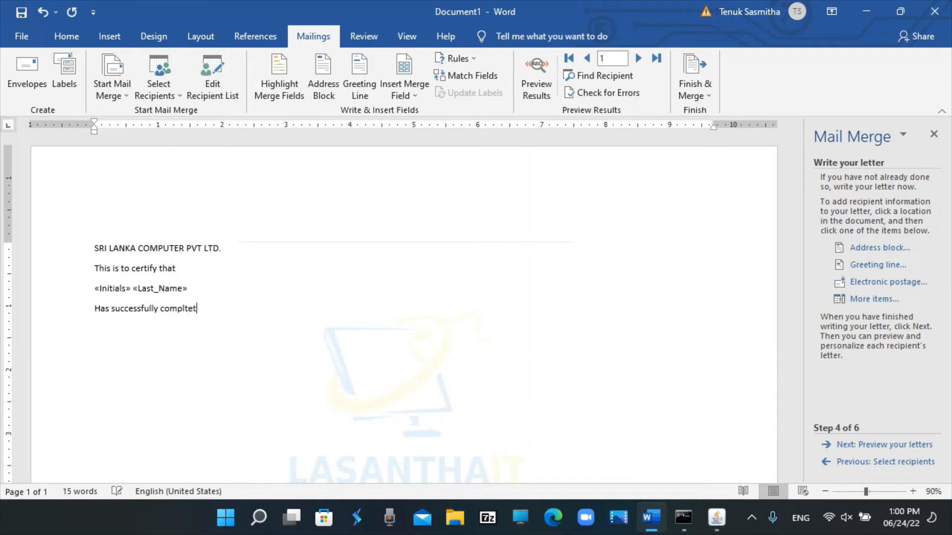
key("BackSpace")
key("BackSpace")
key("BackSpace")
type("ete")
type("d")
type(" the")
type("Diploma")
type(" In")
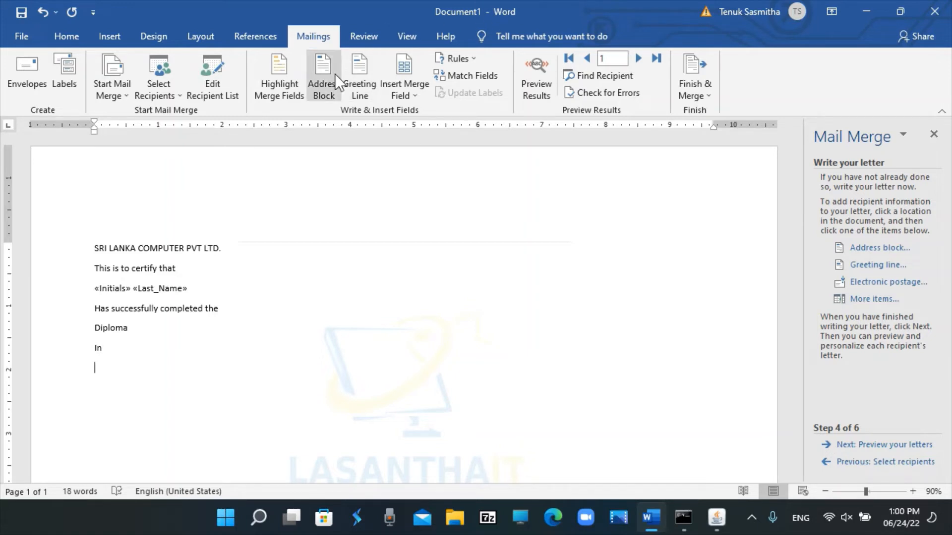
Step: Insert the Course_Followed merge field below "In", and on the following line write "with" followed by the Grade merge field
left_click(390, 87)
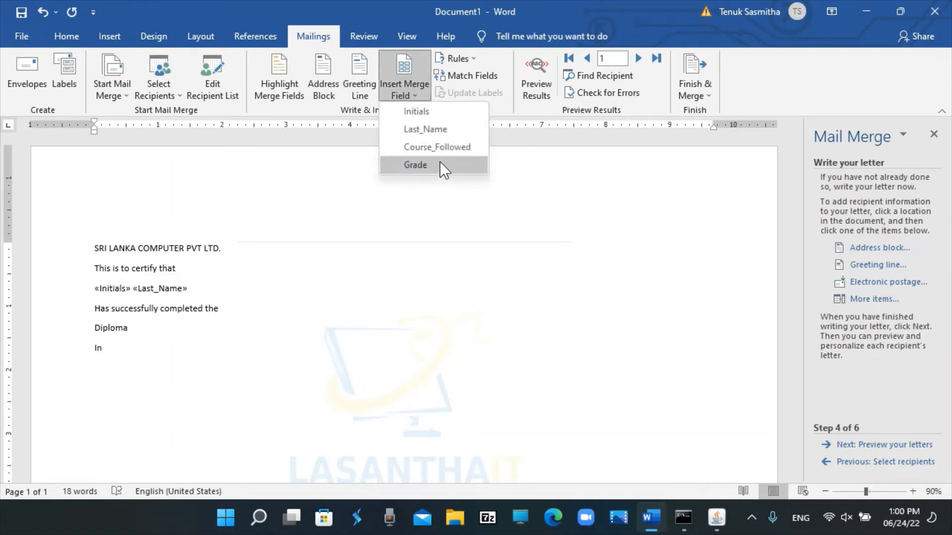
left_click(438, 147)
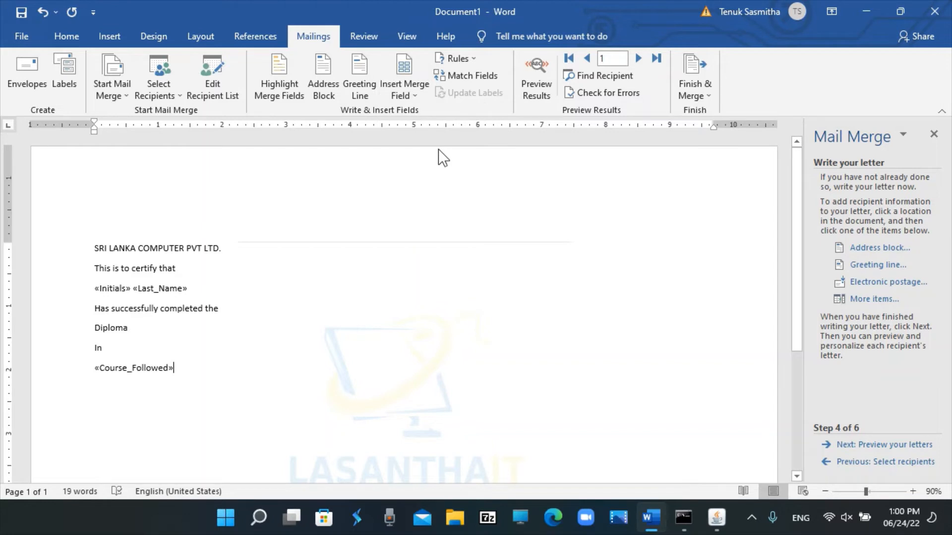
key("Return")
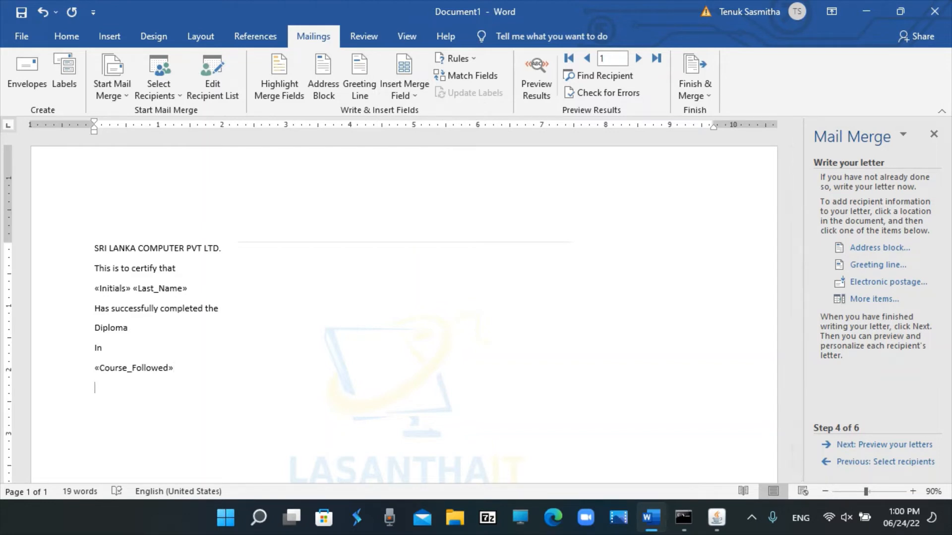
type("With")
key("ctrl+z")
left_click(416, 96)
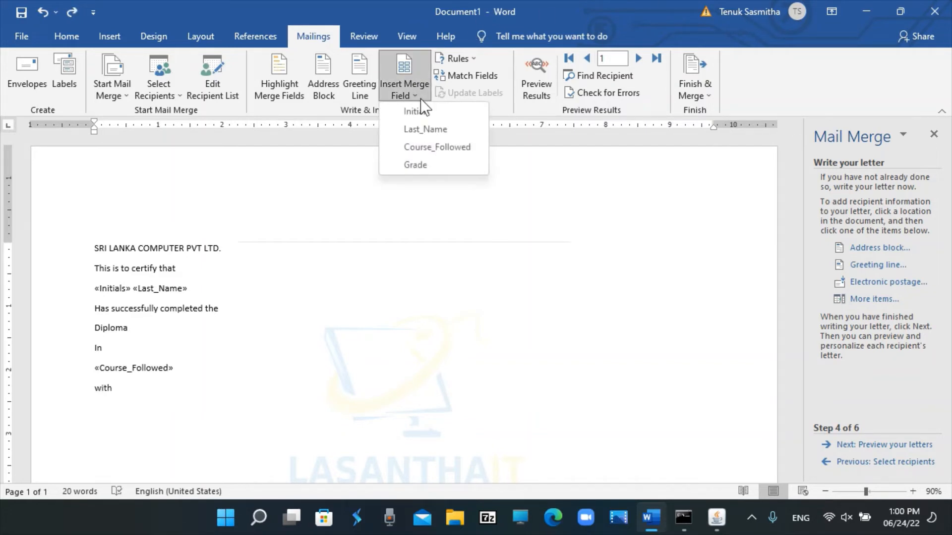
left_click(431, 167)
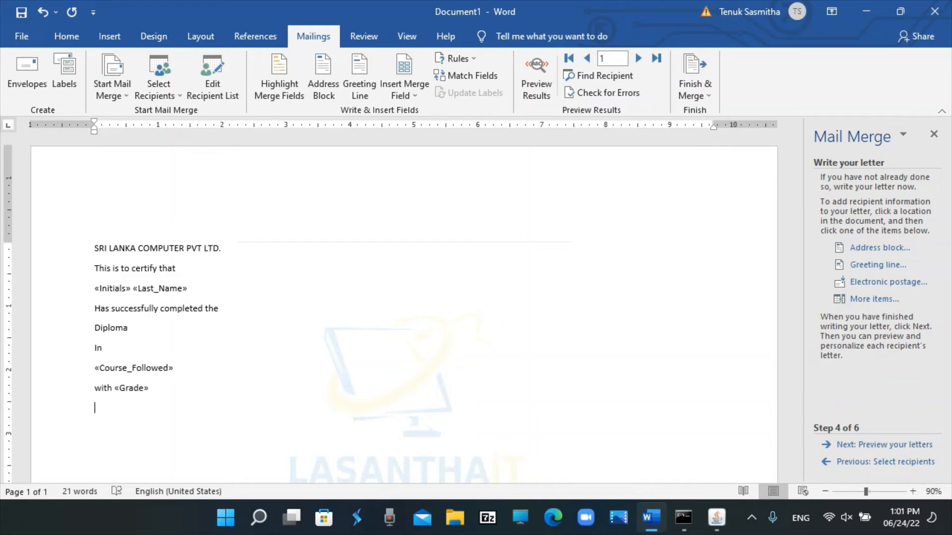
Step: Leave a blank line after the grade line and write "Date of award 12th March 2022"
key("Return")
key("Return")
type("Date of A")
key("BackSpace")
type("award 12th ")
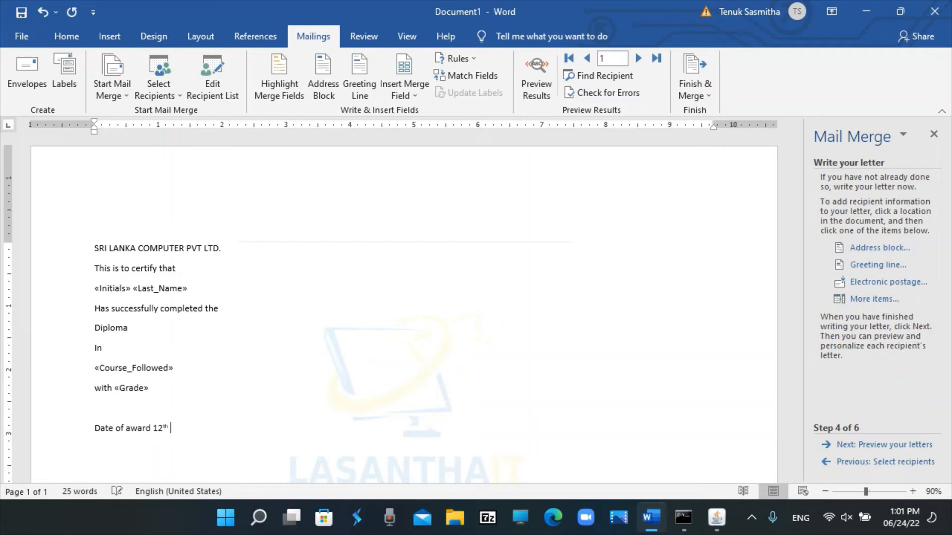
type("March 2022")
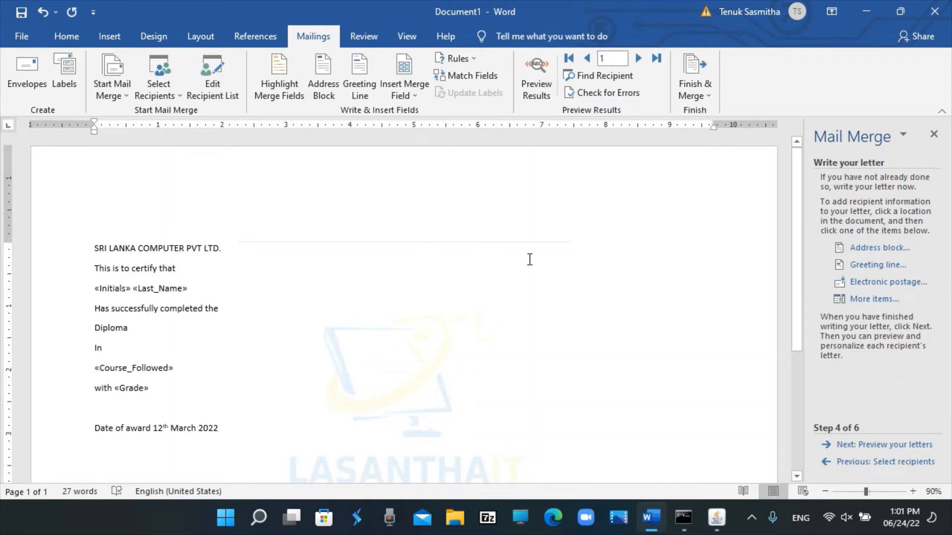
left_click(139, 410)
left_click_drag(223, 427, 91, 249)
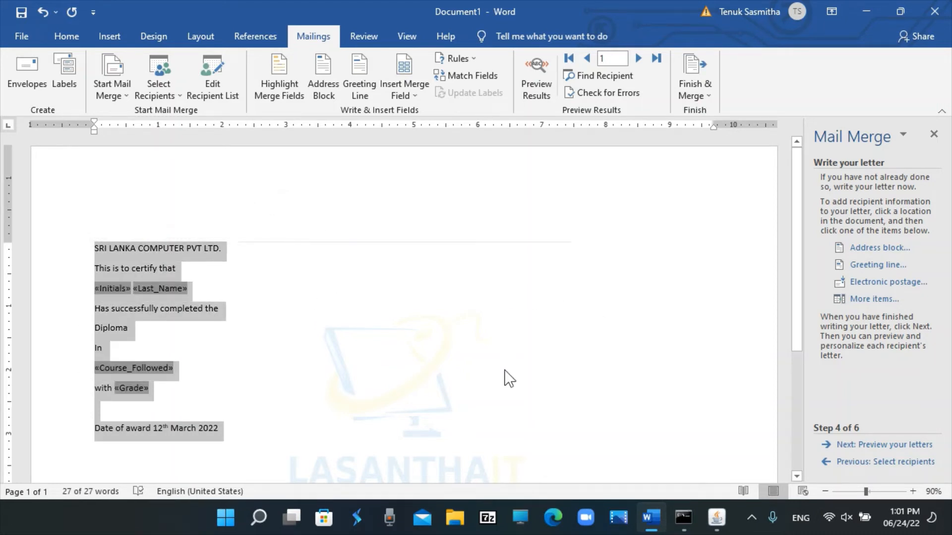
left_click(347, 367)
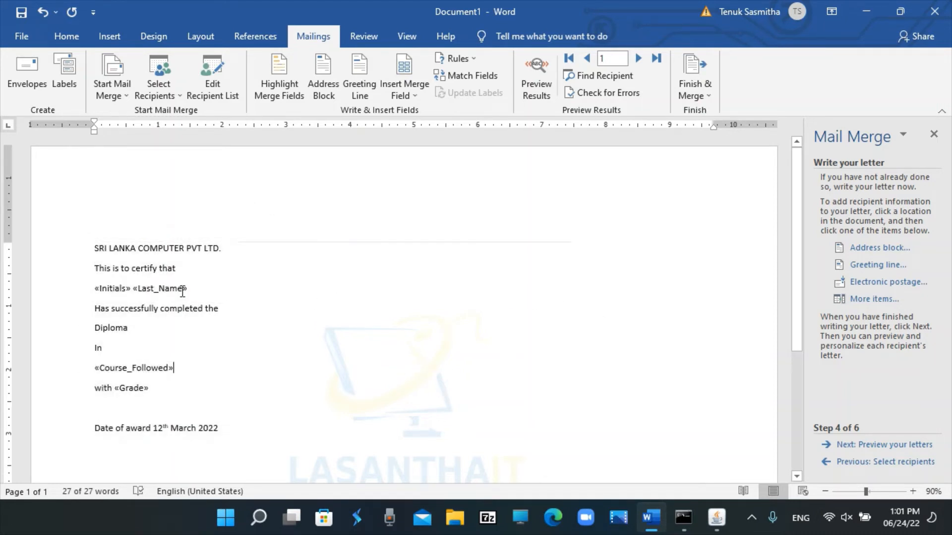
Step: Set the heading "SRI LANKA COMPUTER PVT LTD." to font size 24
left_click(66, 248)
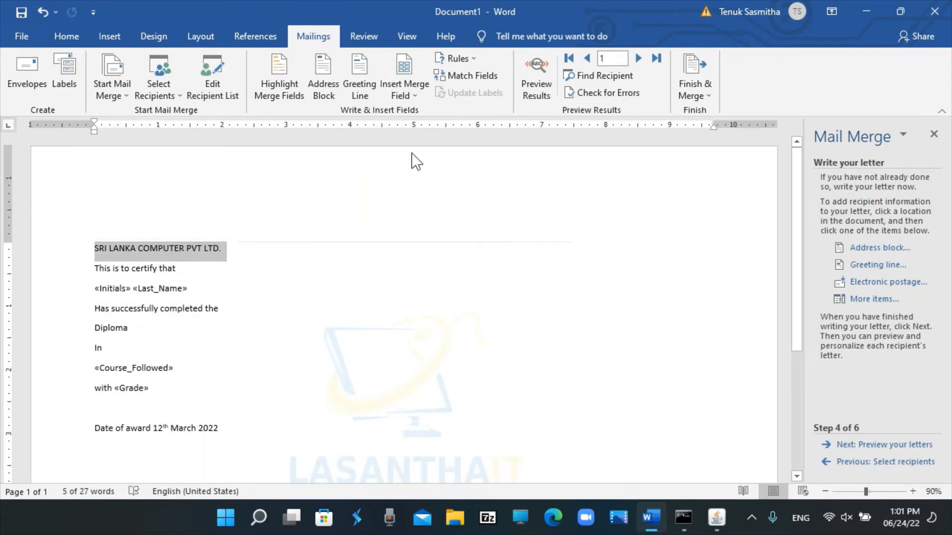
left_click(68, 38)
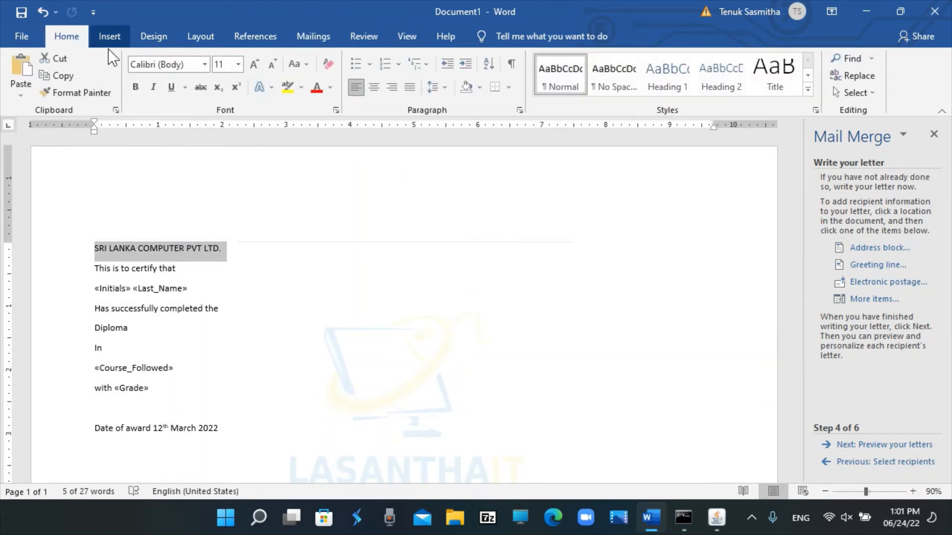
left_click(239, 67)
left_click(222, 221)
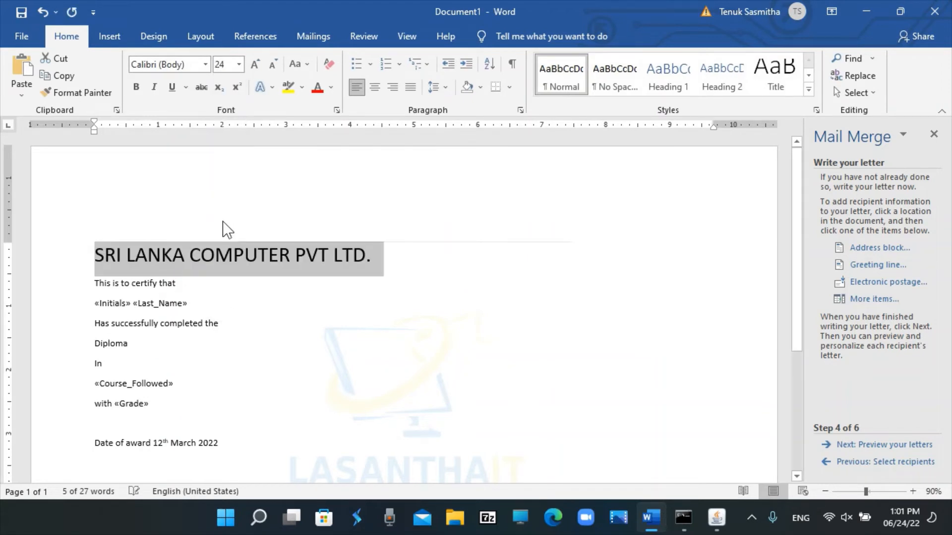
Step: Centre all the certificate text from the company heading through the award date line, and select the heading line
left_click(105, 263)
left_click_drag(98, 260, 272, 443)
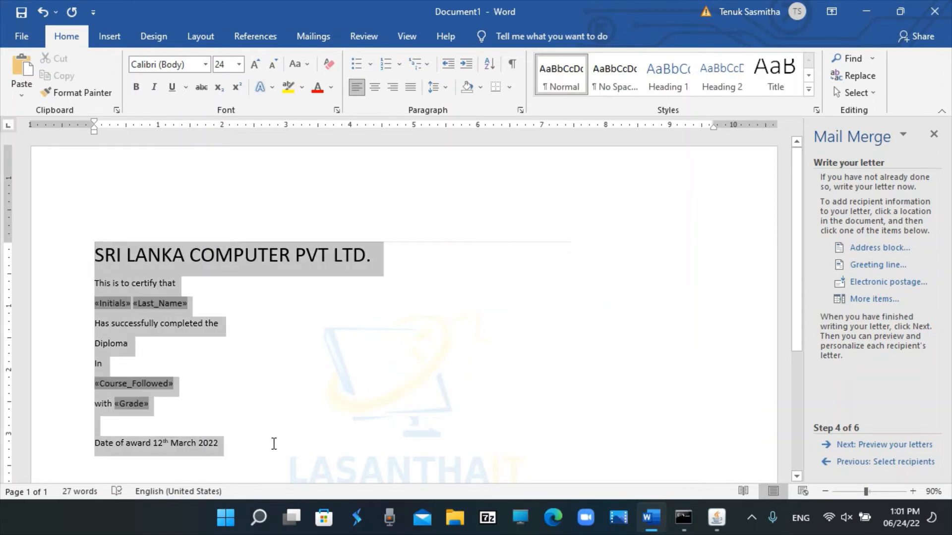
left_click(380, 96)
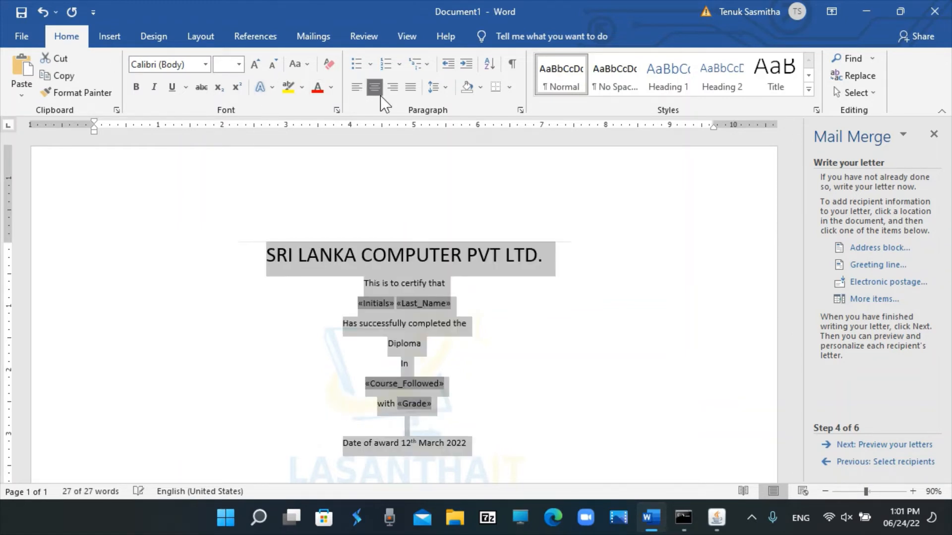
left_click(650, 340)
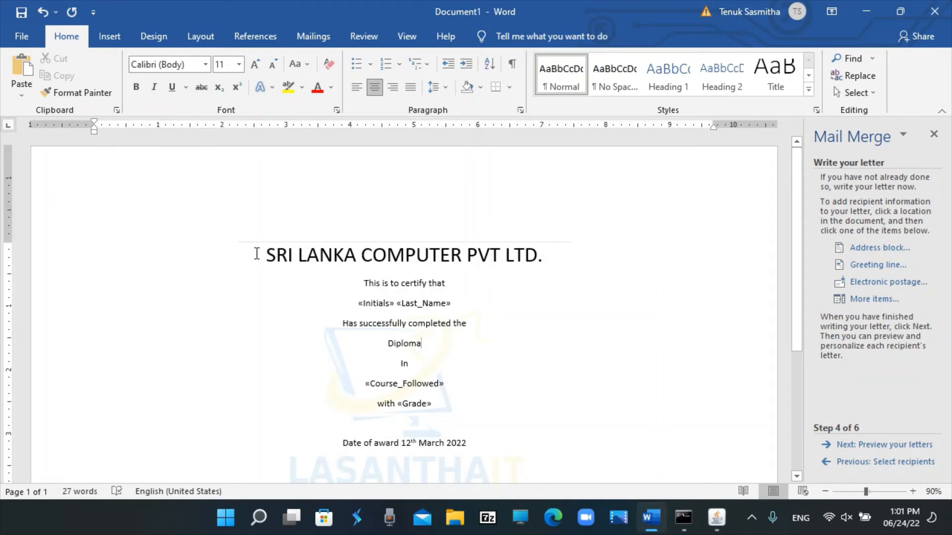
left_click_drag(257, 253, 548, 256)
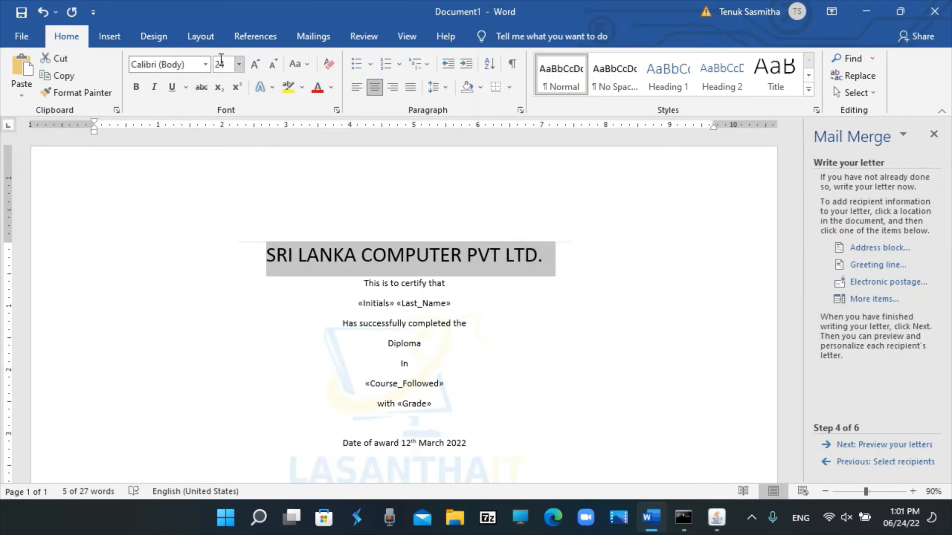
left_click(205, 61)
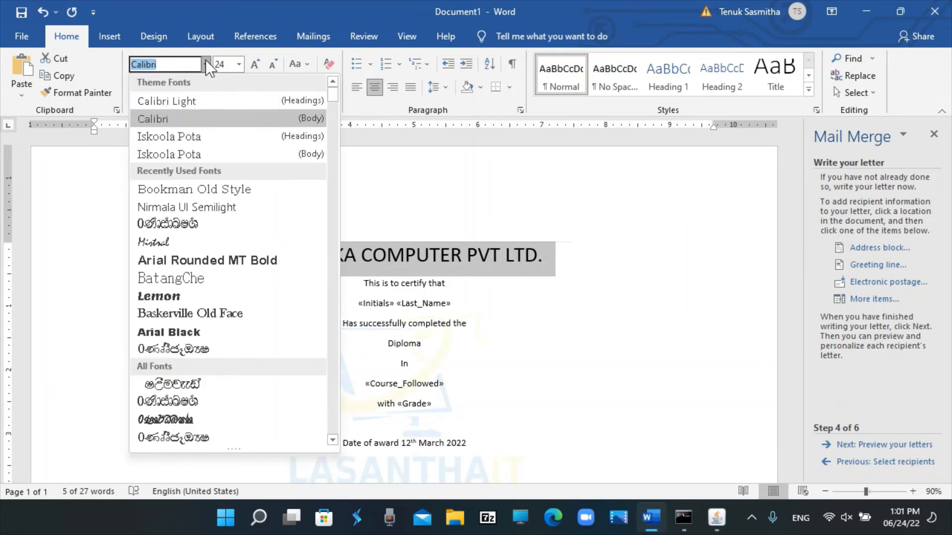
type("Ad")
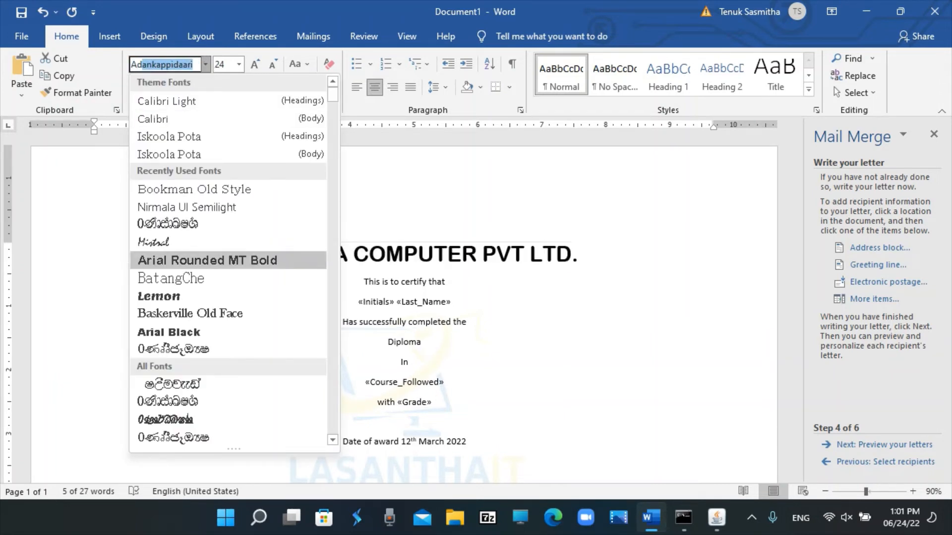
type("obe")
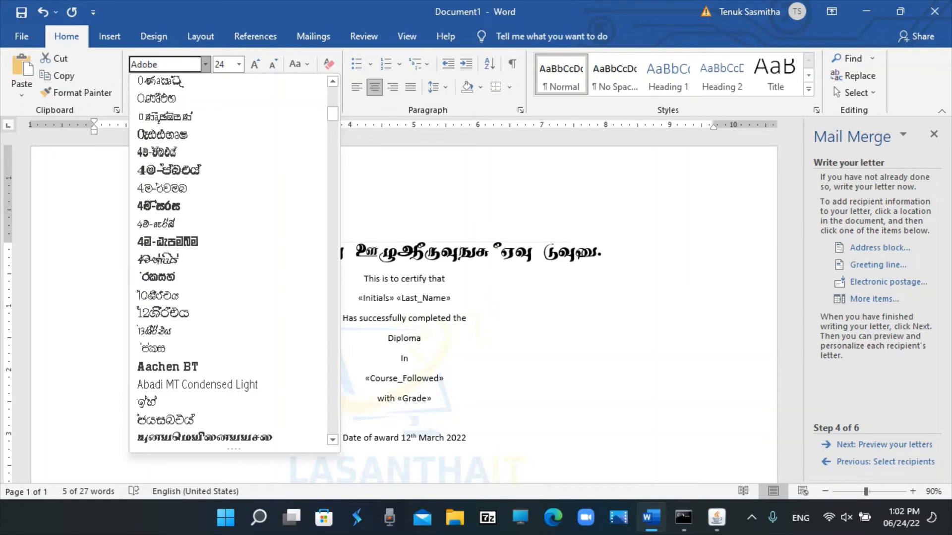
key("BackSpace")
key("BackSpace")
scroll(229, 211, "down", 5)
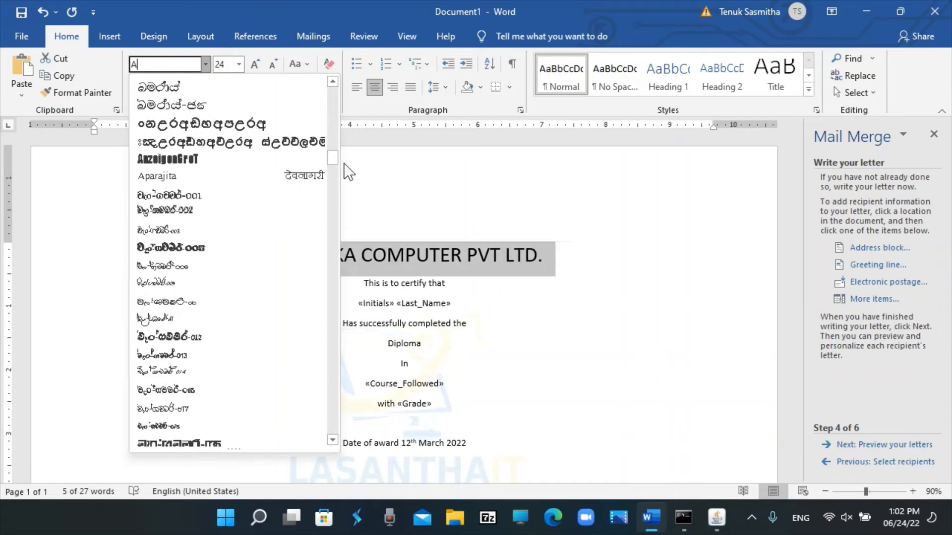
scroll(329, 160, "down", 6)
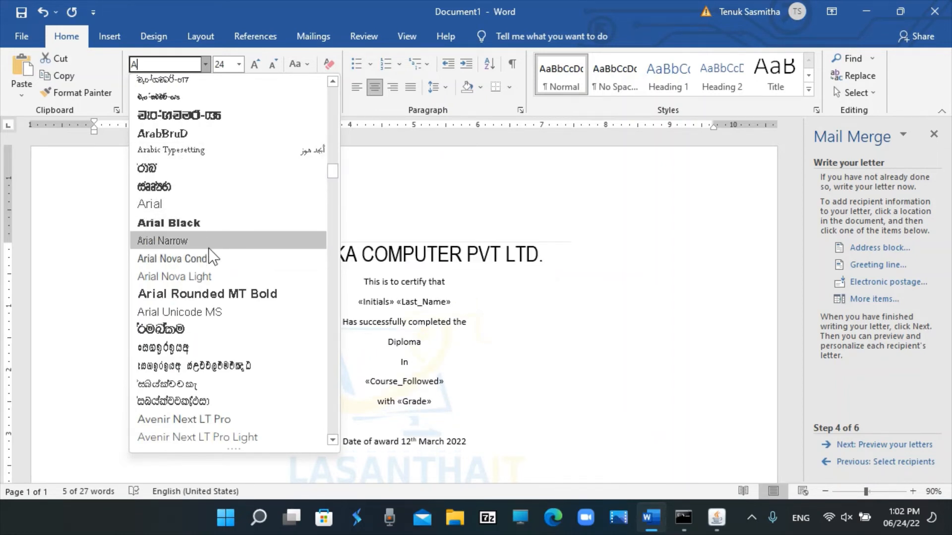
scroll(208, 248, "up", 12)
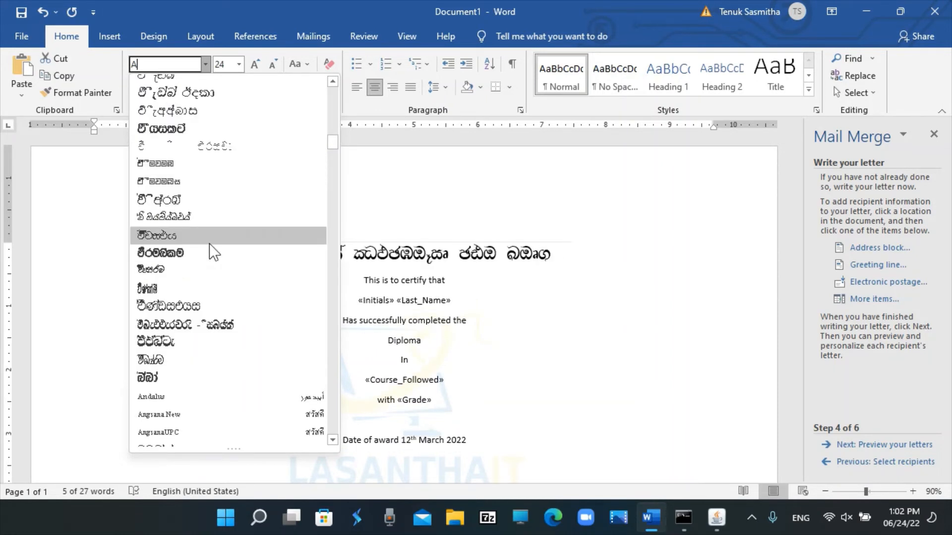
scroll(209, 243, "down", 12)
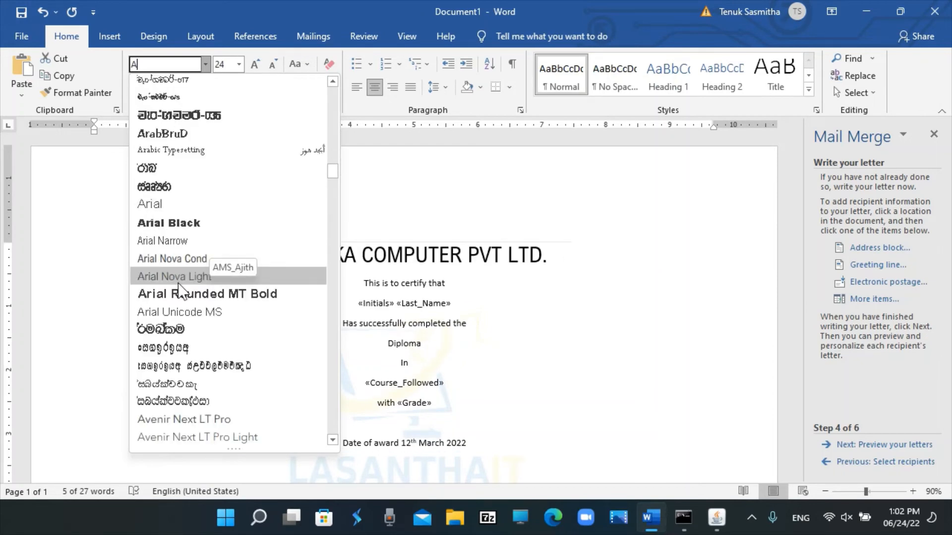
scroll(199, 219, "up", 10)
type("d")
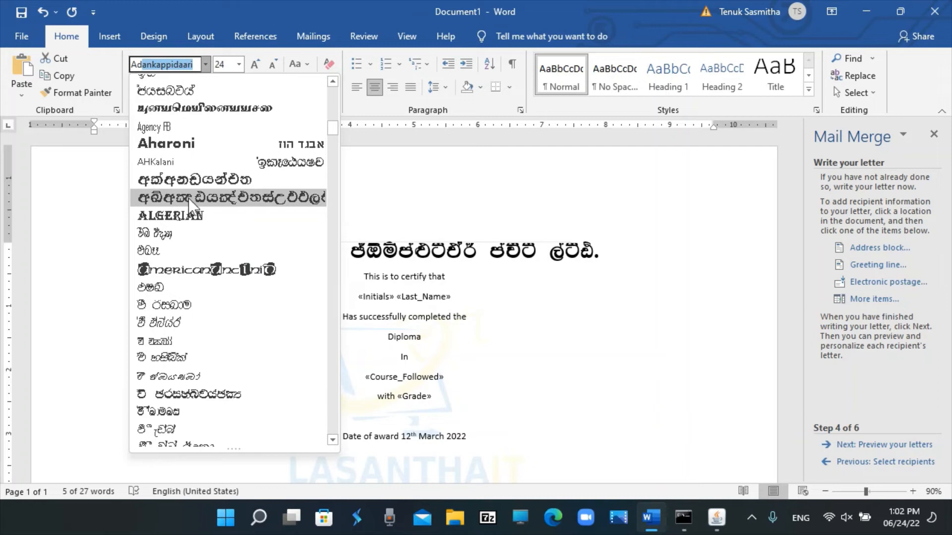
type("o")
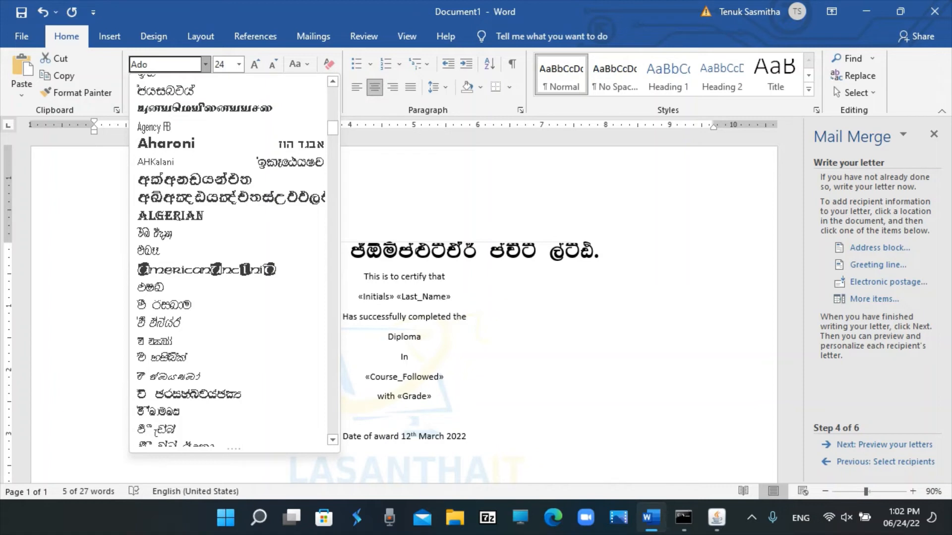
key("BackSpace")
key("BackSpace")
key("BackSpace")
key("Escape")
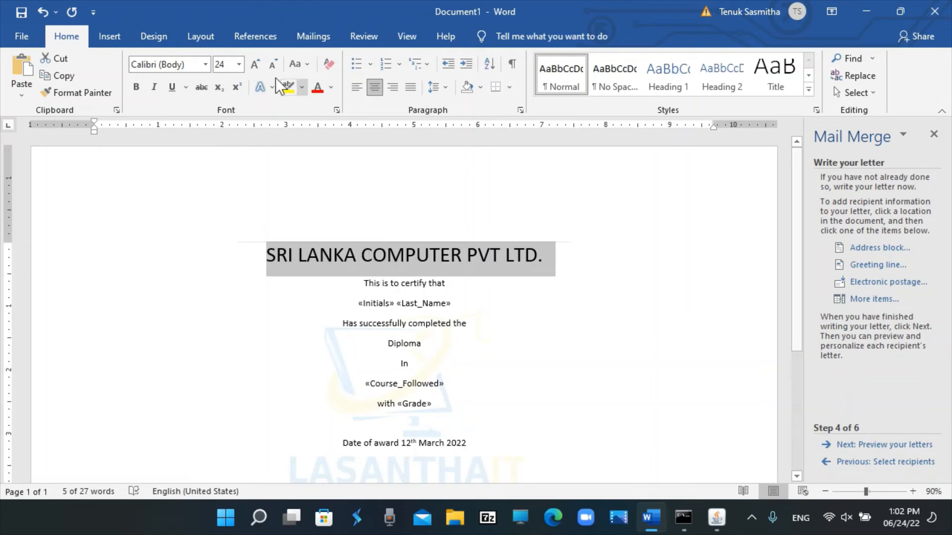
Step: Make the selected company heading bold and set all lines below it to font size 18
left_click(141, 87)
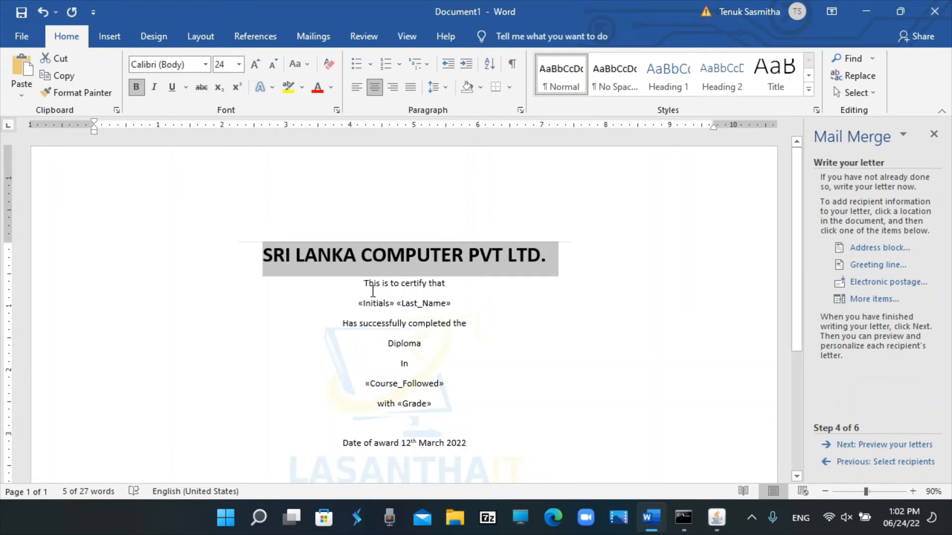
left_click(359, 286)
left_click_drag(394, 303, 491, 453)
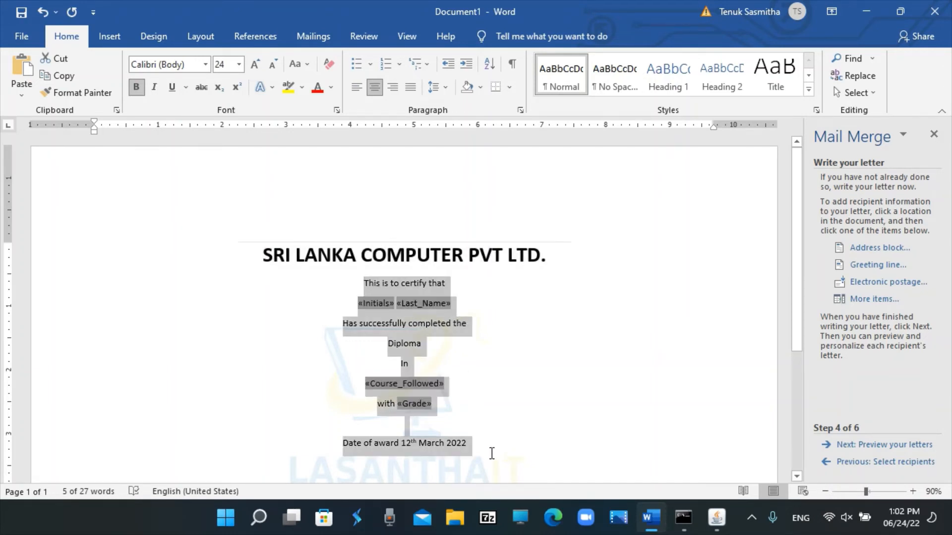
left_click(238, 64)
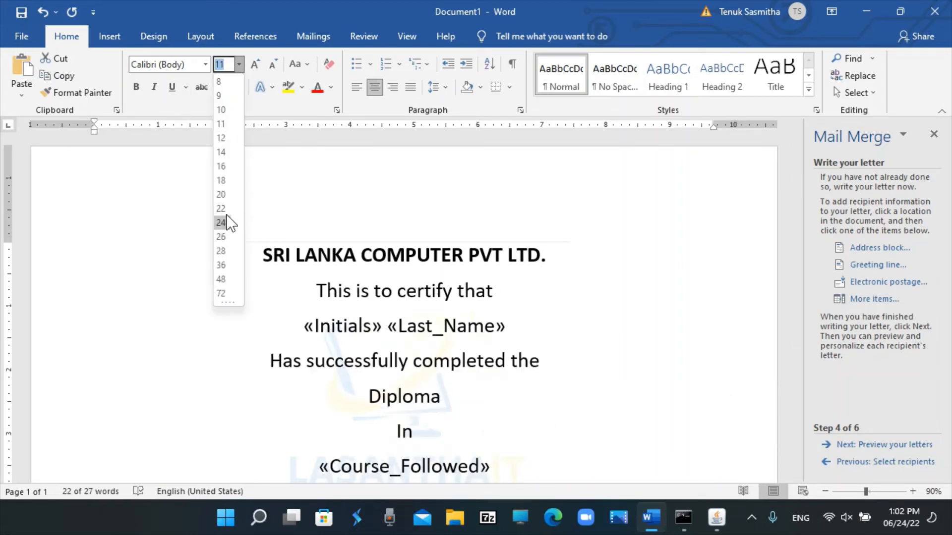
left_click(225, 179)
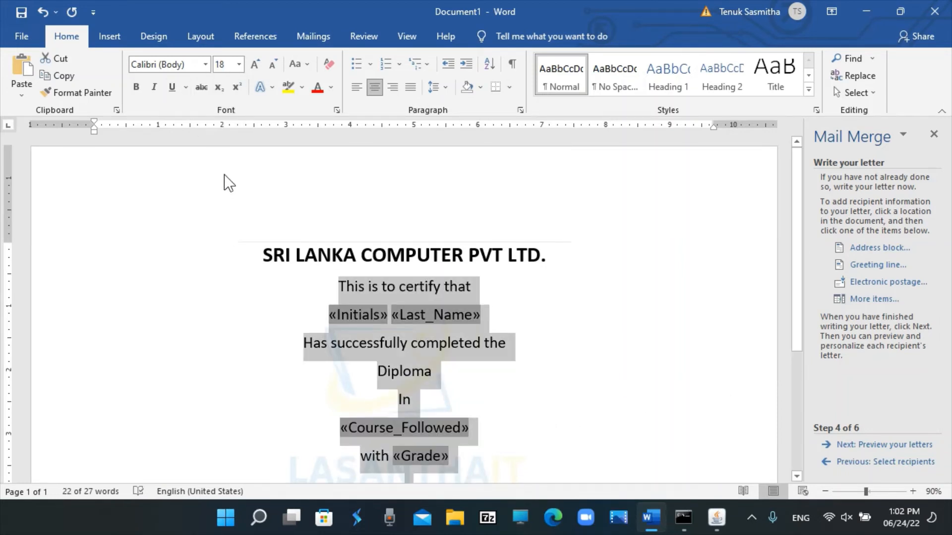
Step: Change the font of all lines below the heading to Microsoft JhengHei UI
left_click(201, 67)
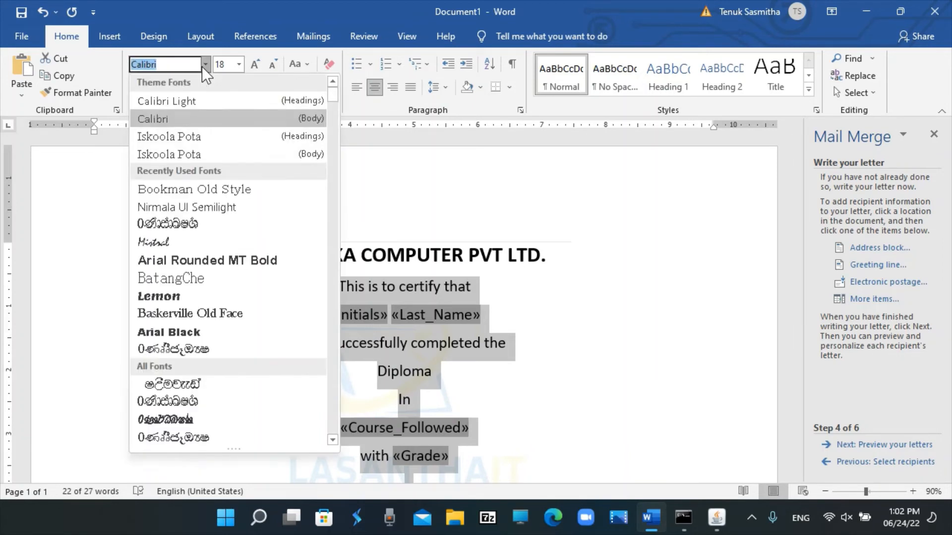
scroll(196, 355, "down", 10)
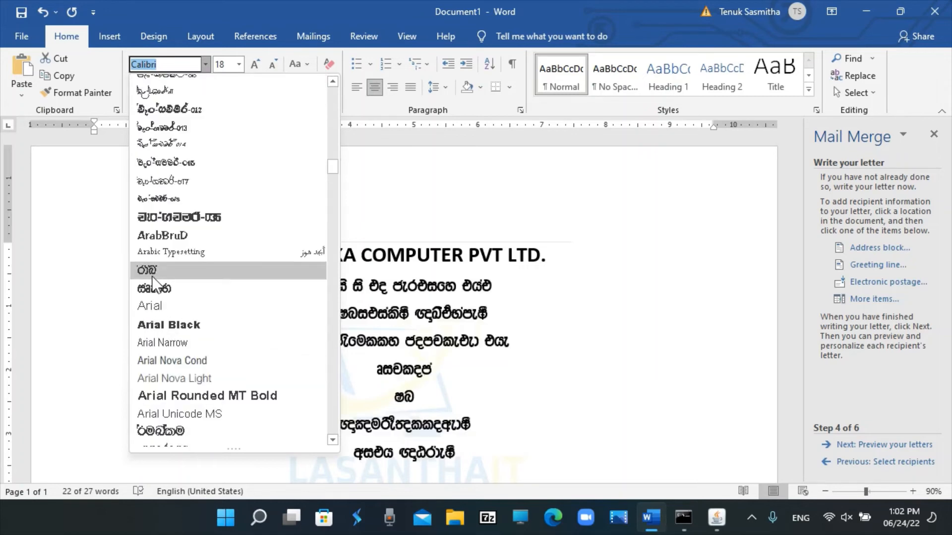
scroll(196, 355, "down", 10)
scroll(195, 356, "down", 20)
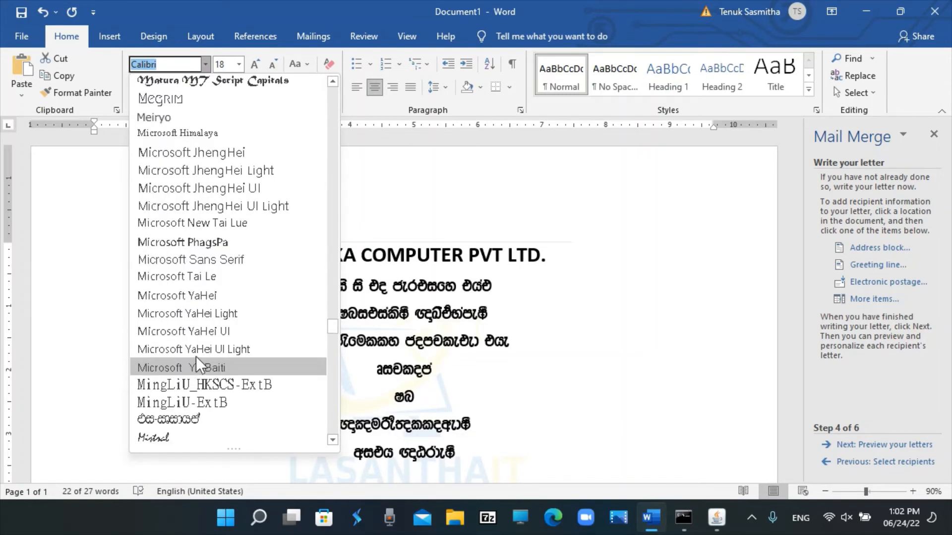
scroll(196, 355, "up", 20)
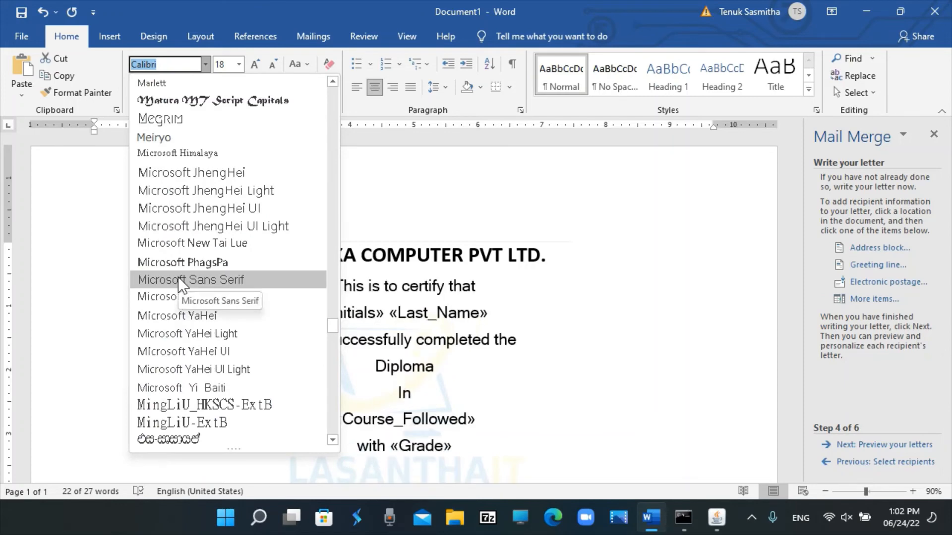
scroll(176, 295, "down", 7)
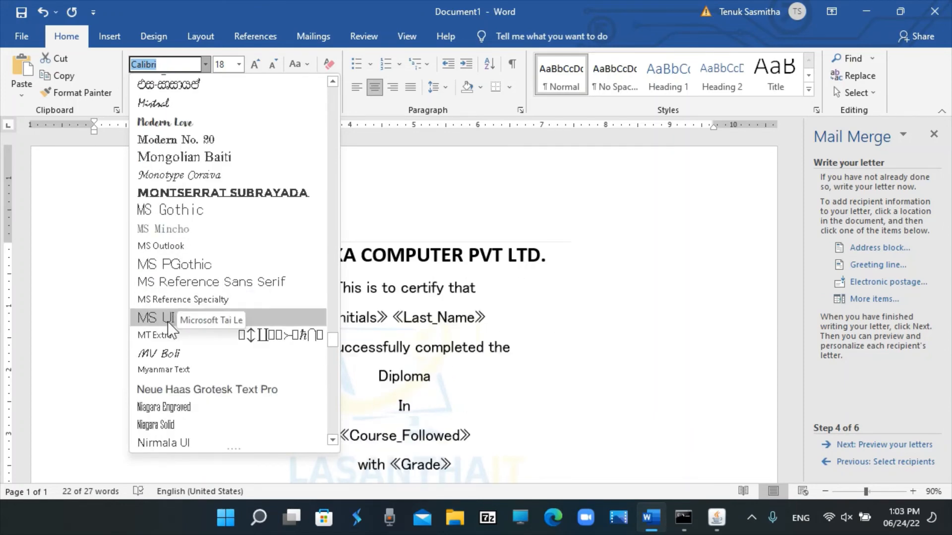
scroll(194, 366, "down", 12)
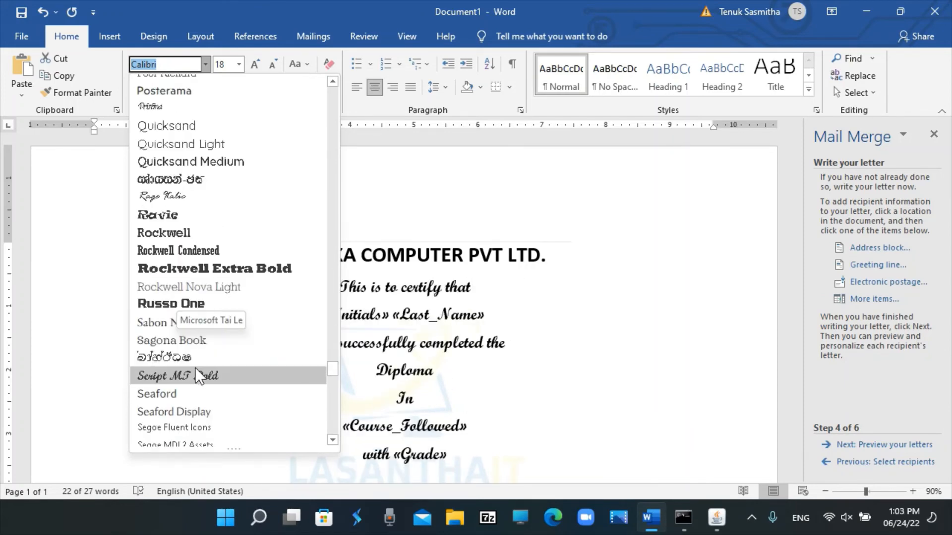
scroll(203, 367, "up", 7)
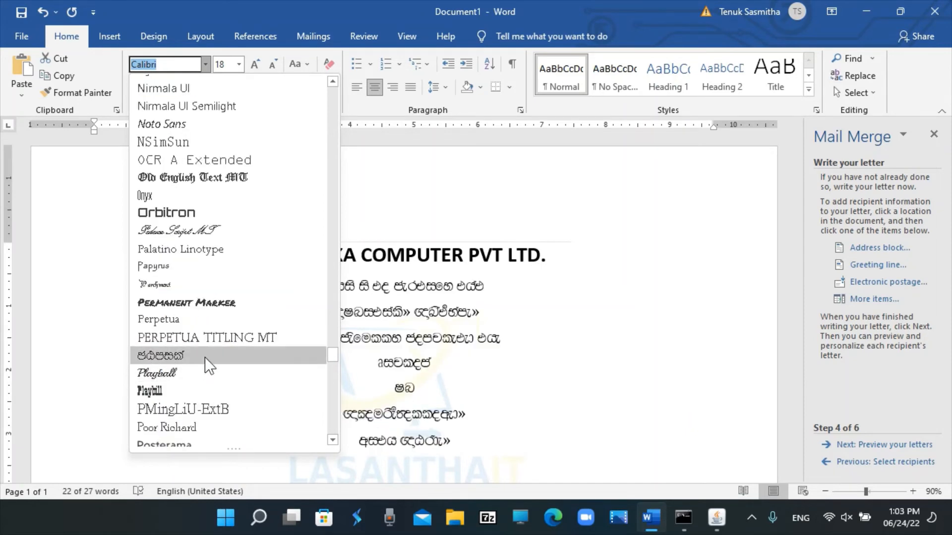
scroll(179, 258, "up", 10)
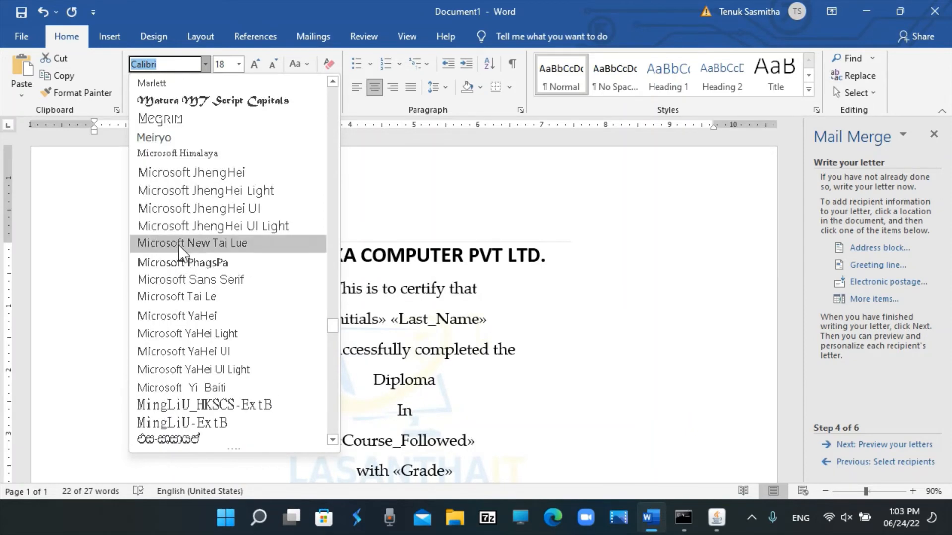
left_click(186, 203)
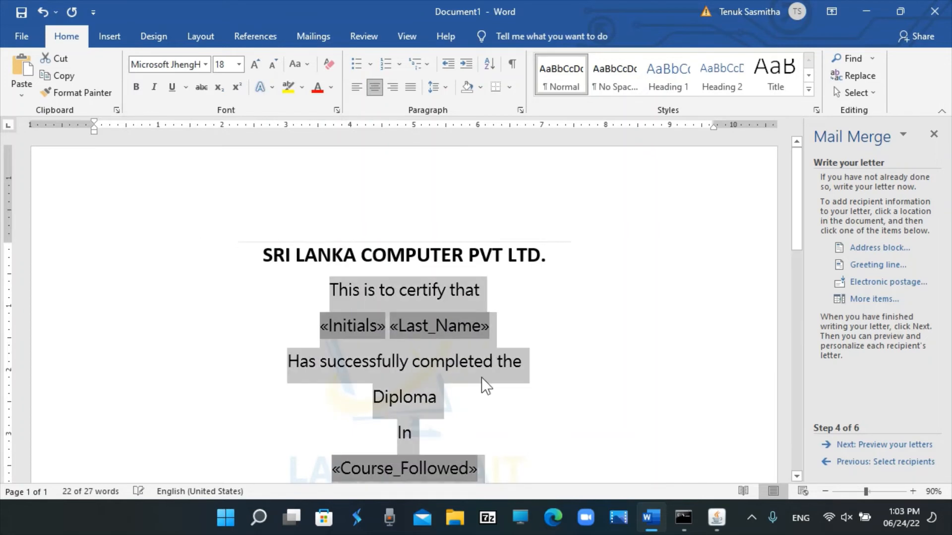
left_click(546, 395)
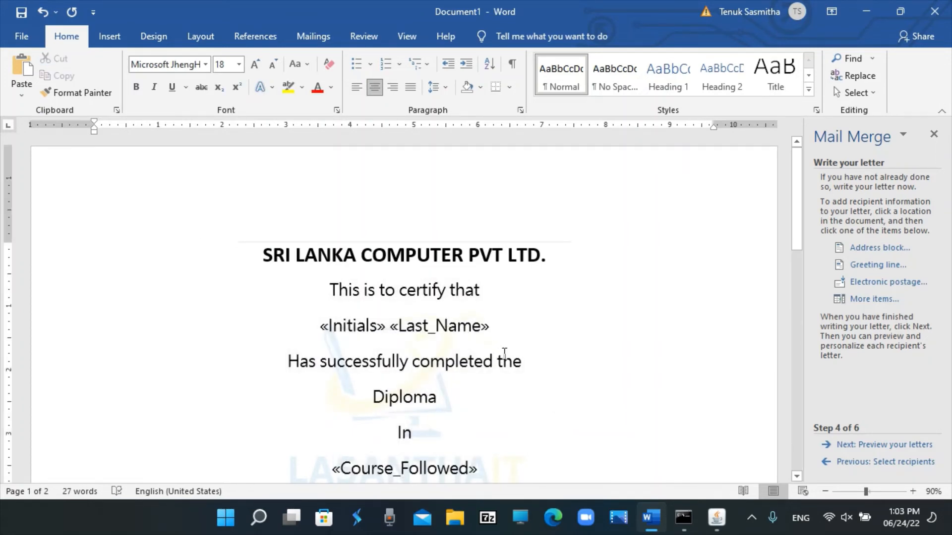
Step: Delete the blank line between the grade line and the award date line
scroll(753, 369, "down", 12)
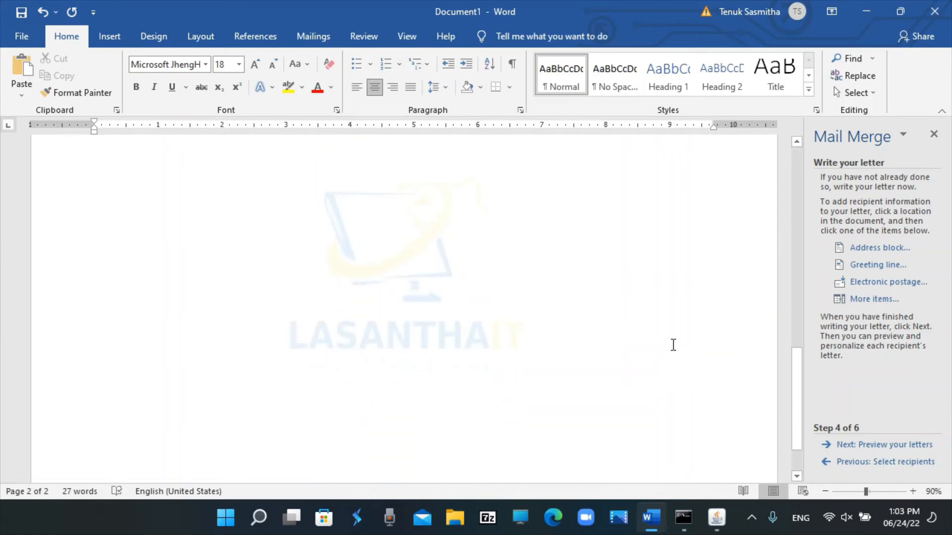
scroll(672, 344, "up", 7)
scroll(565, 369, "up", 6)
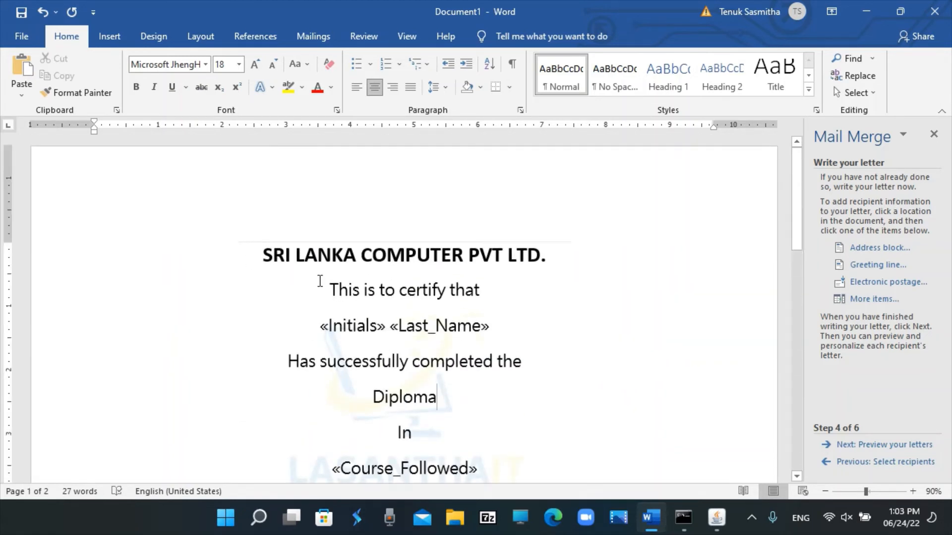
left_click_drag(320, 281, 461, 347)
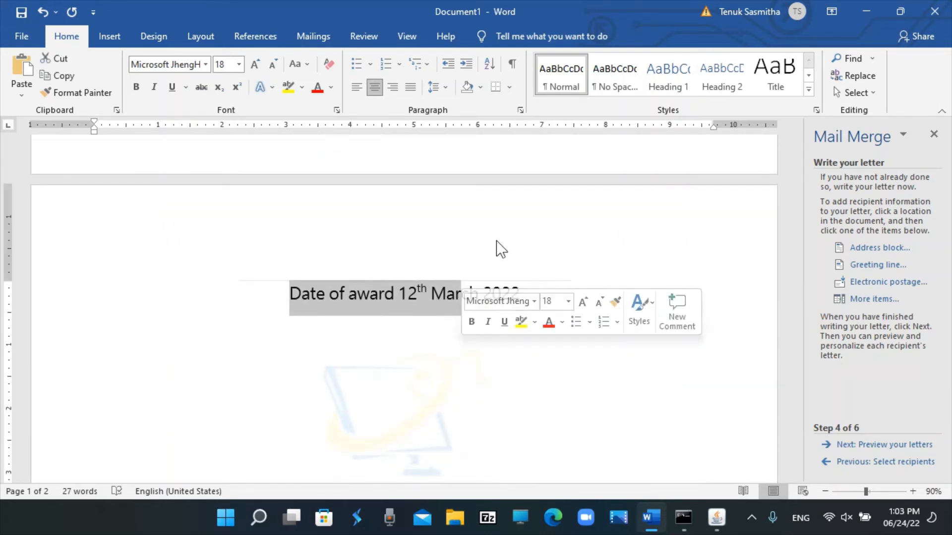
scroll(495, 242, "up", 10)
scroll(401, 251, "down", 5)
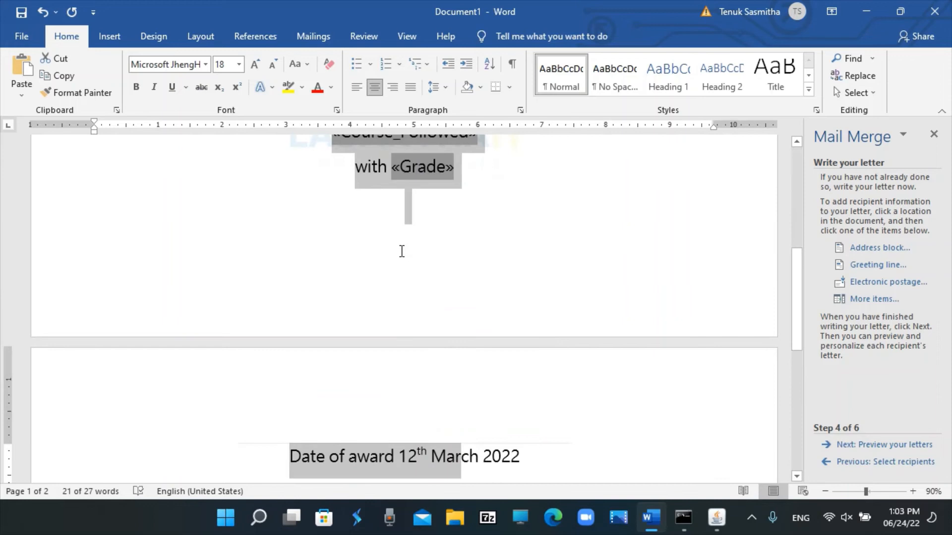
left_click(404, 220)
key("Delete")
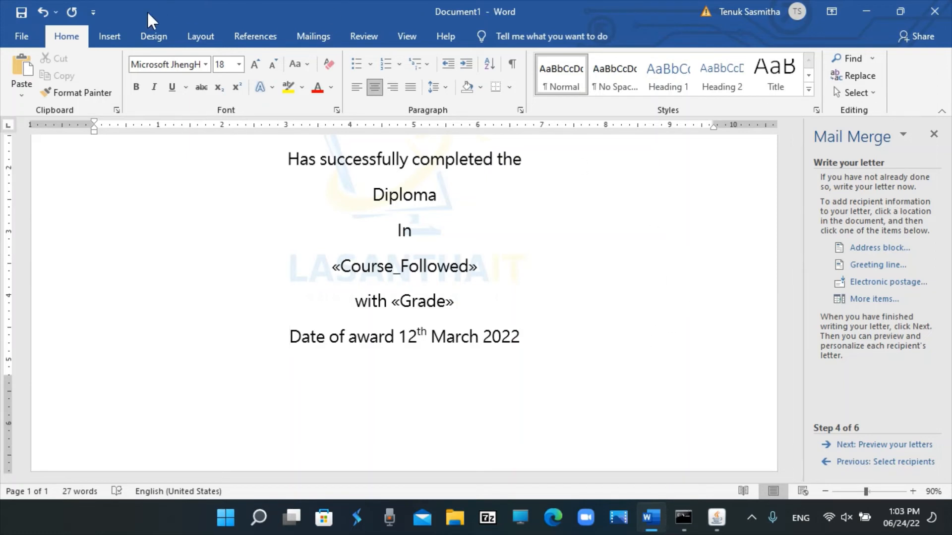
Step: Draw a 24-point star about 1.95" high and 2.19" wide beside the award date line and fill it red
left_click(117, 41)
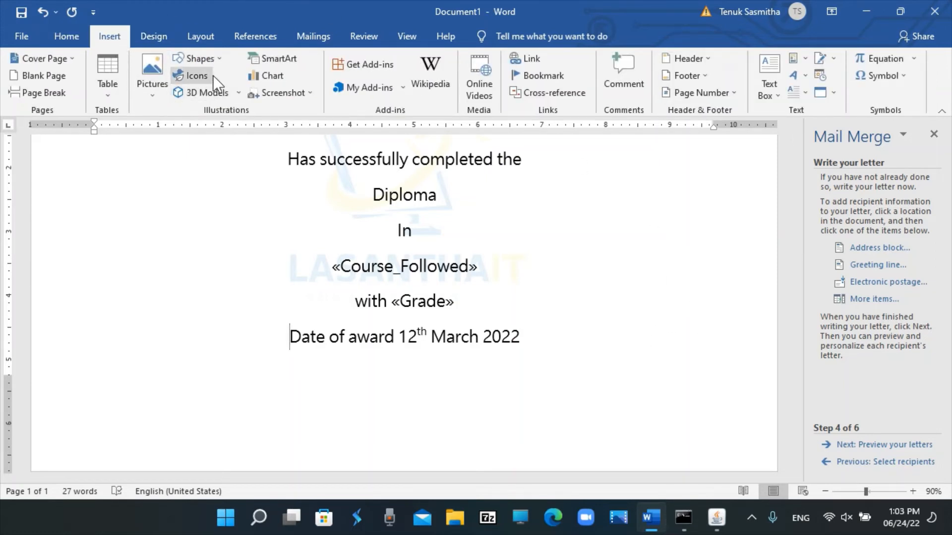
left_click(219, 60)
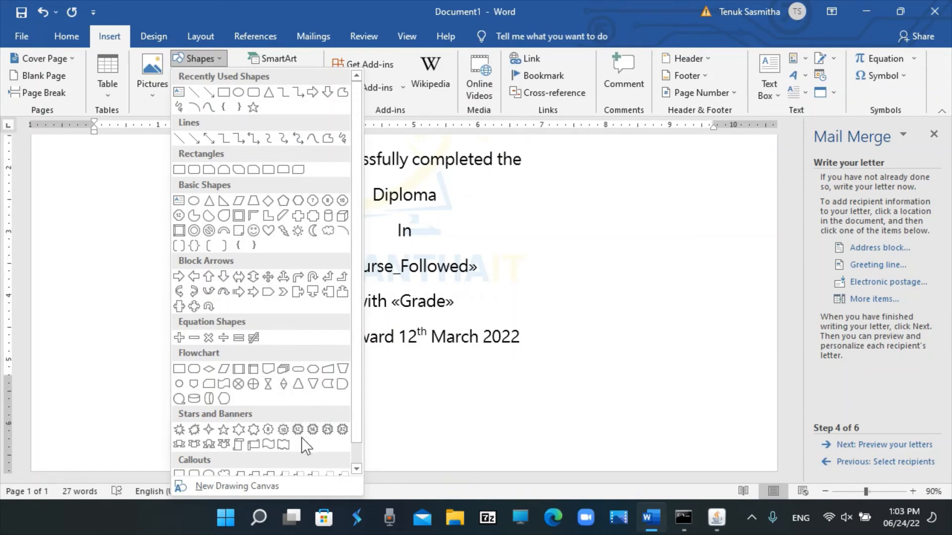
left_click(327, 430)
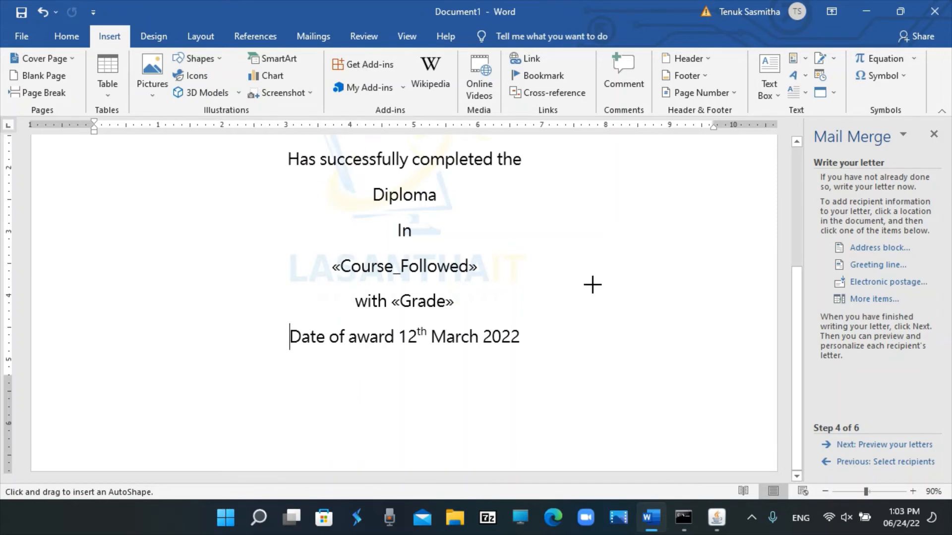
left_click_drag(593, 285, 733, 410)
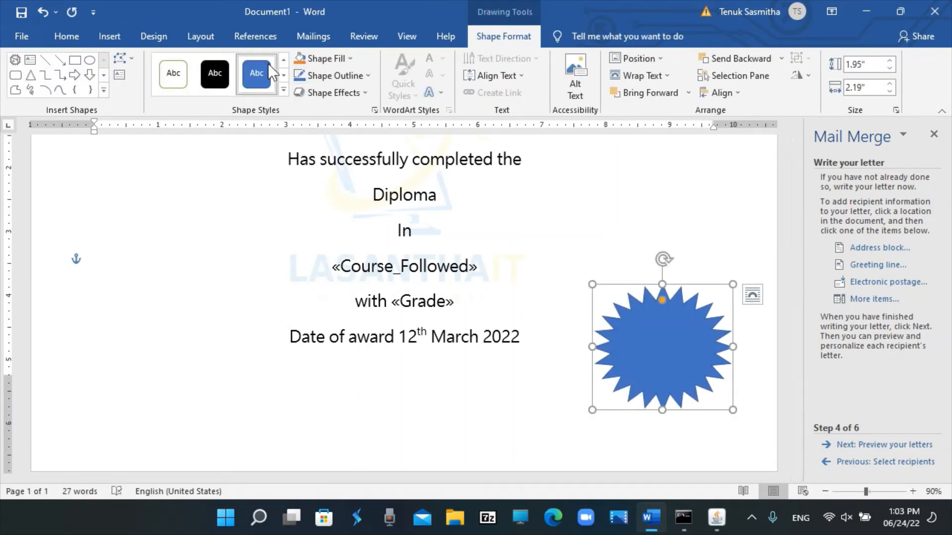
left_click(346, 61)
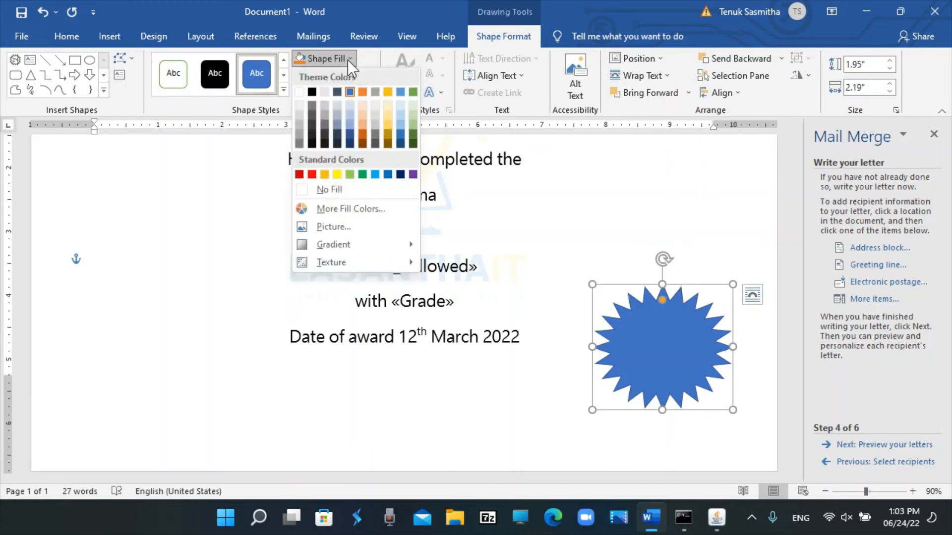
left_click(312, 175)
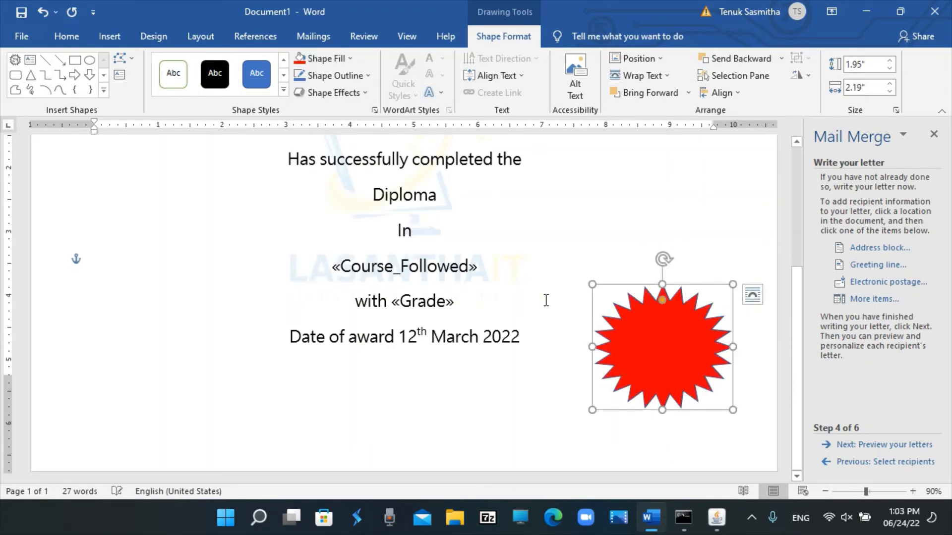
Step: Add the text "SLCPL" inside the red star
right_click(655, 345)
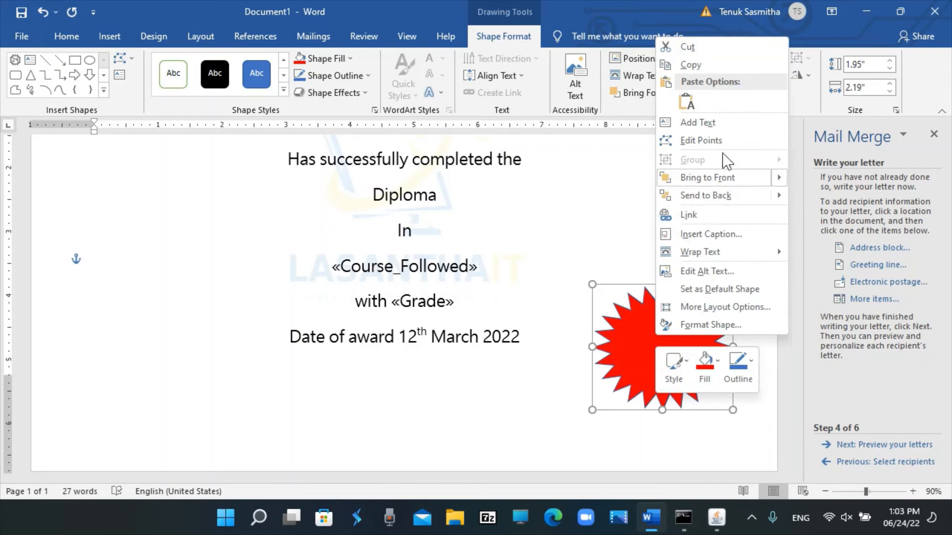
left_click(709, 129)
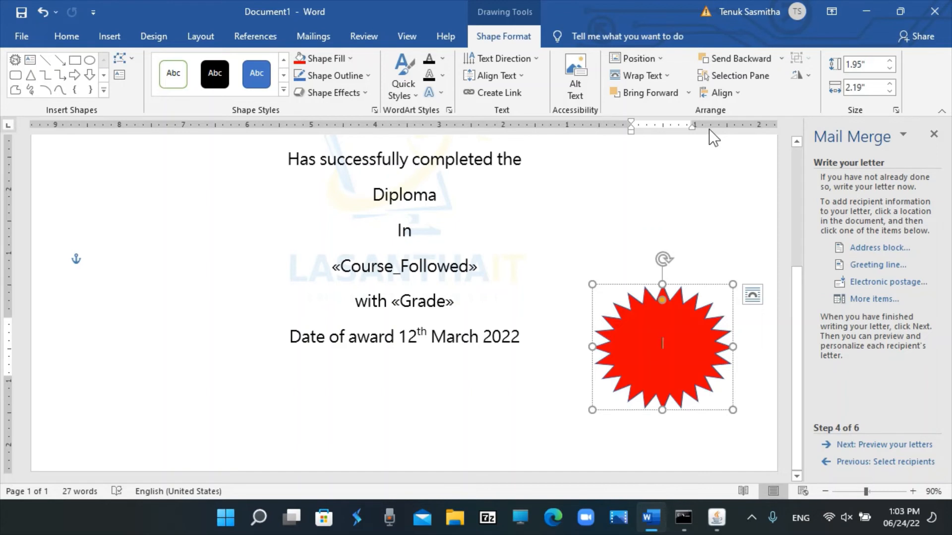
type("SL")
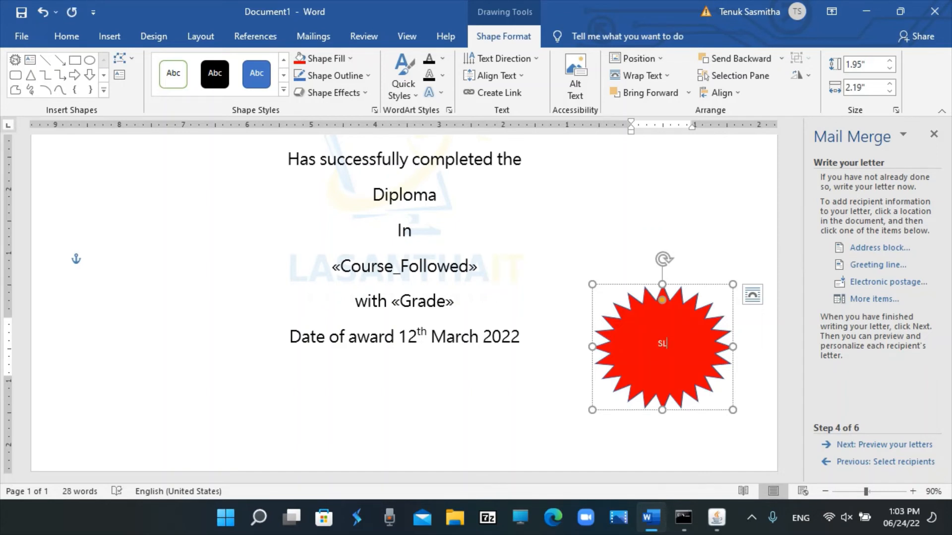
type("CPL")
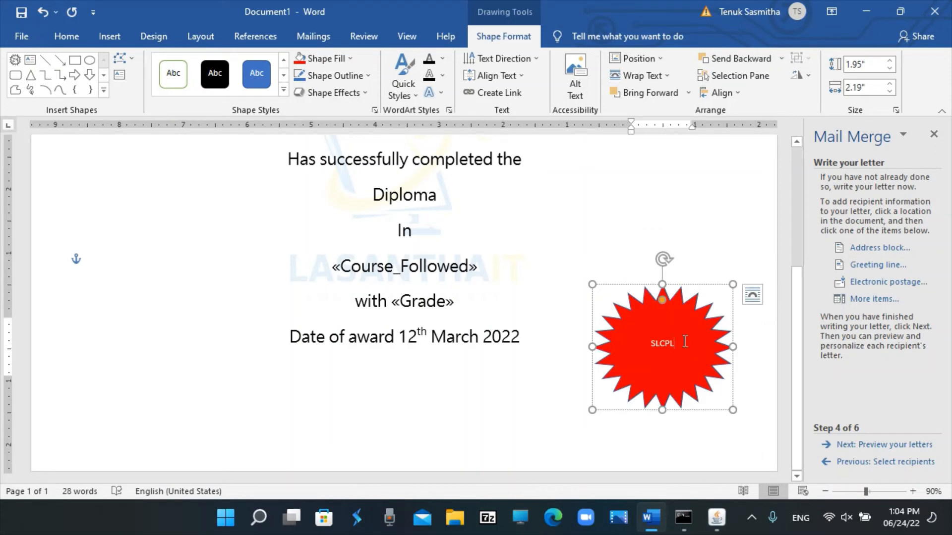
Step: Set the "SLCPL" text in the star to font size 22 and make it bold
left_click_drag(675, 346, 644, 346)
left_click(64, 33)
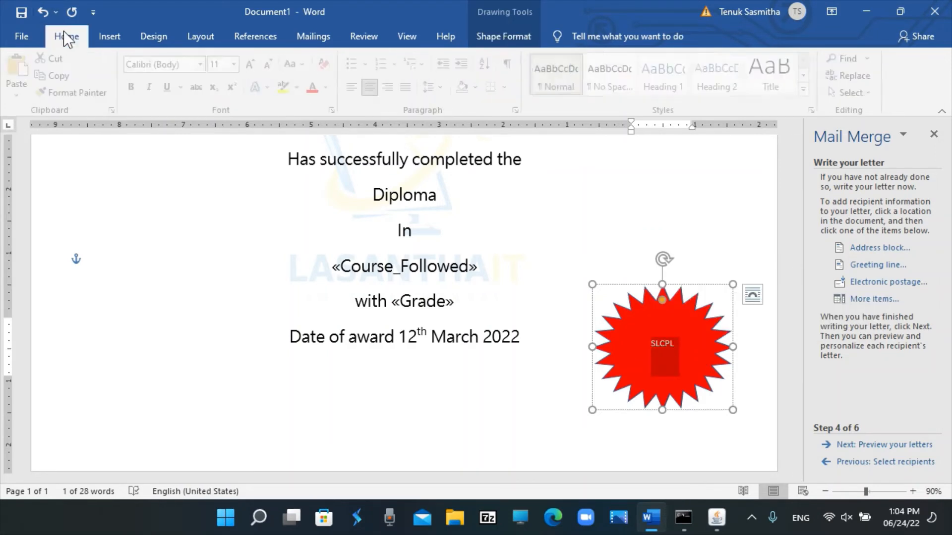
left_click(256, 64)
left_click(255, 64)
left_click(255, 65)
left_click(255, 65)
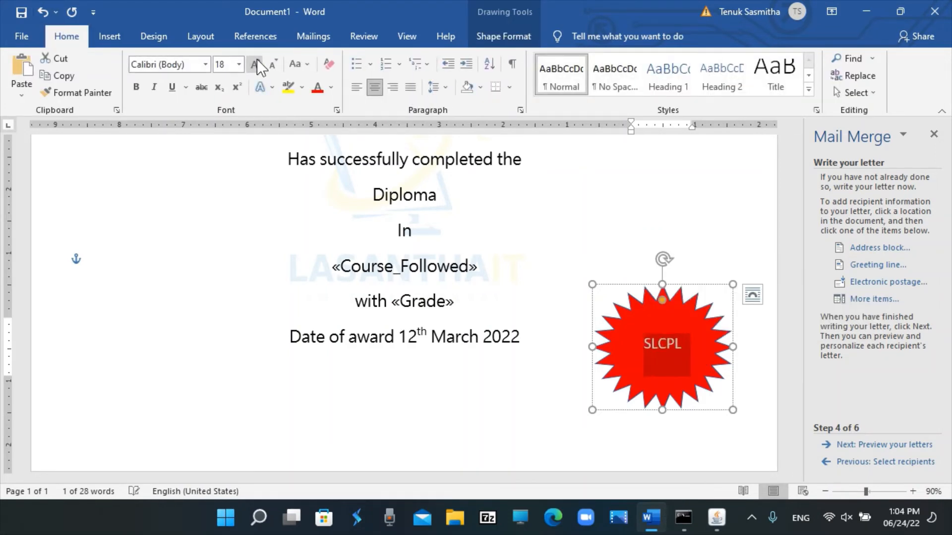
left_click(255, 64)
left_click(255, 64)
left_click(135, 87)
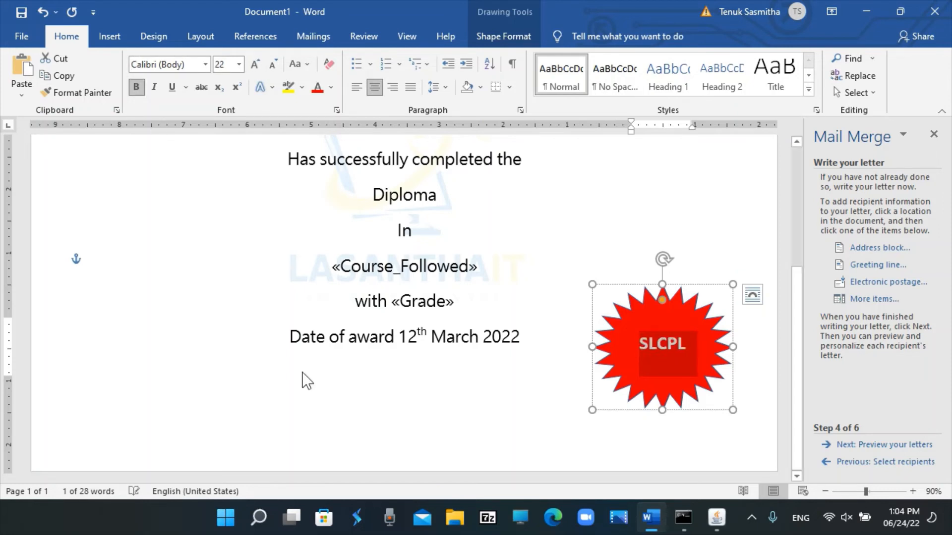
Step: Move the red star straight up so it sits beside the course, grade and award date lines
left_click(504, 421)
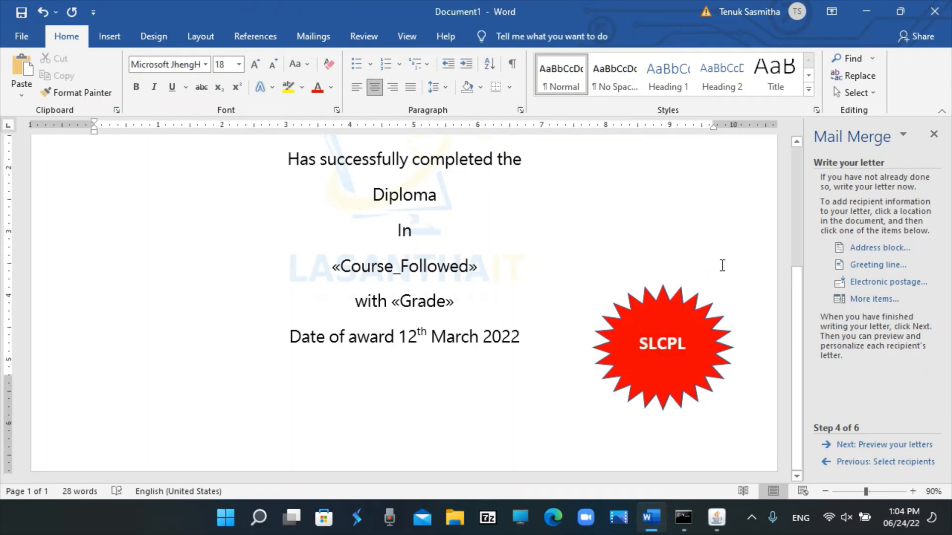
left_click_drag(686, 299, 687, 236)
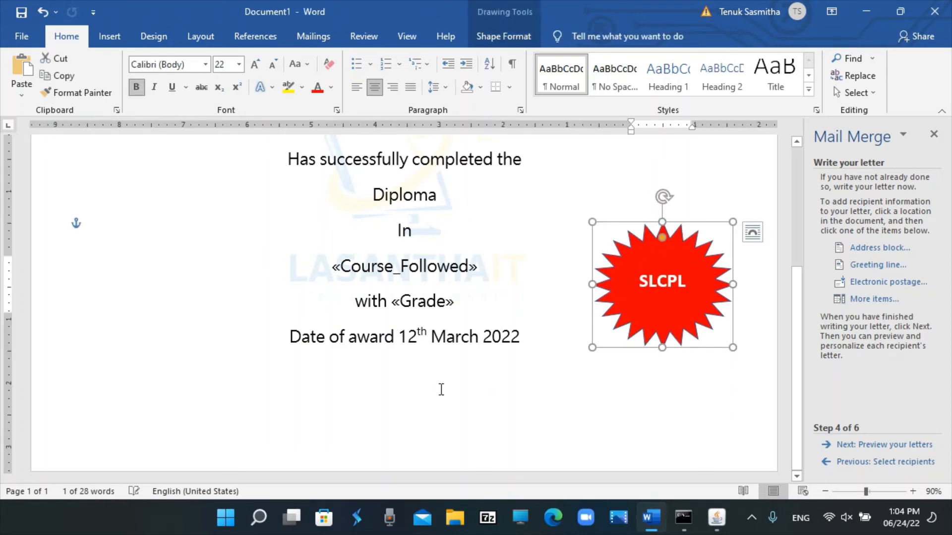
scroll(440, 391, "up", 4)
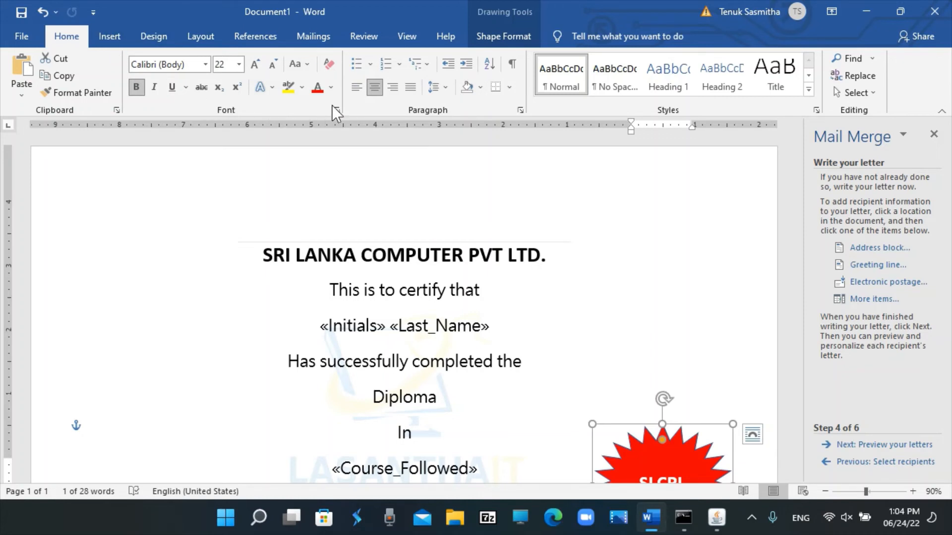
left_click(480, 86)
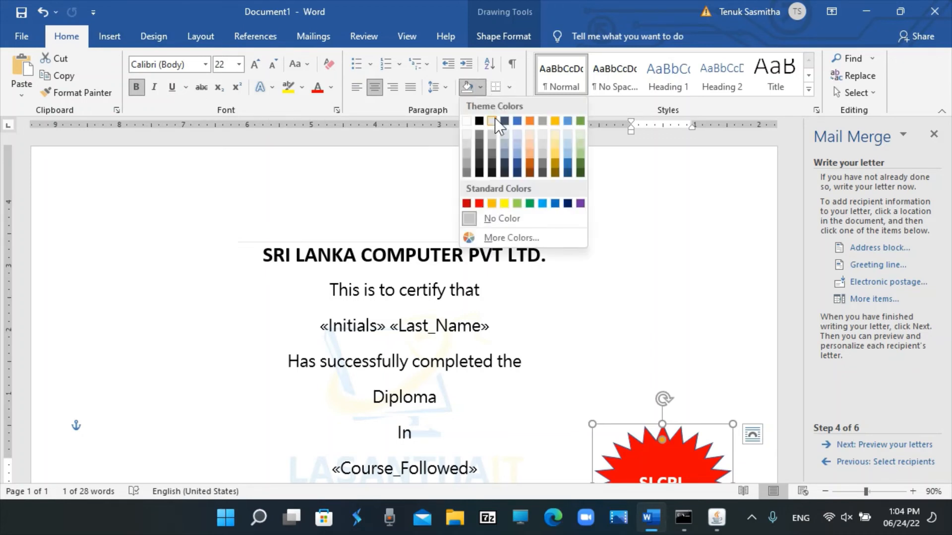
scroll(490, 118, "down", 4)
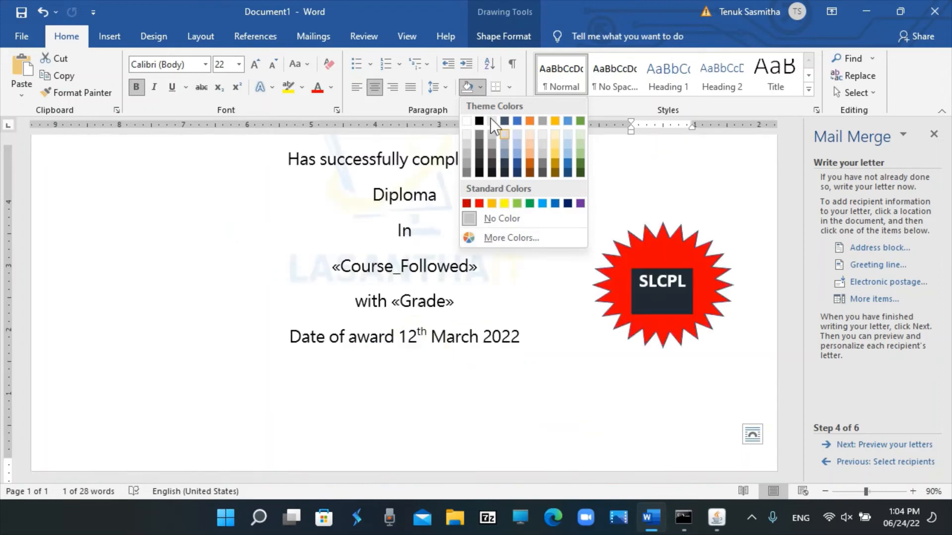
scroll(489, 118, "up", 4)
Step: Choose a box page border with the 3 pt thick-and-thin double line style for the whole document
left_click(511, 88)
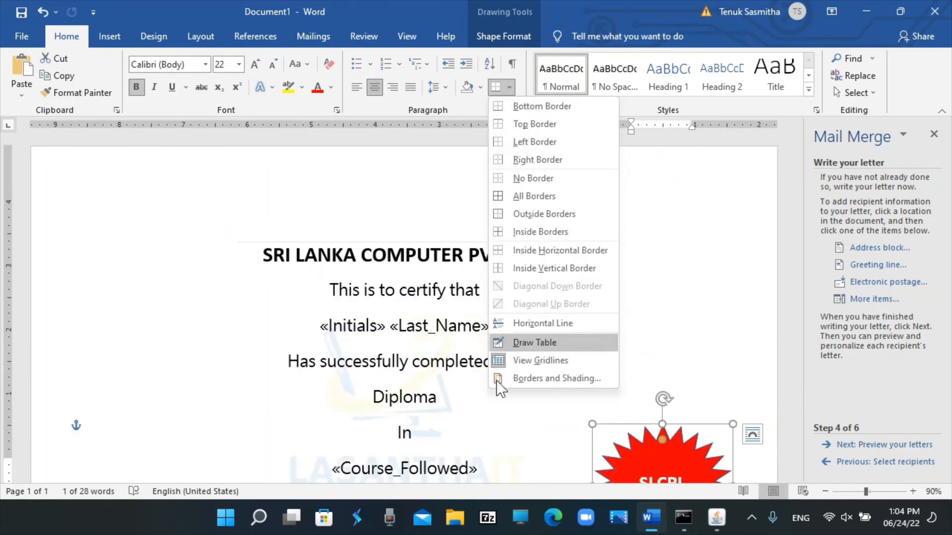
left_click(534, 377)
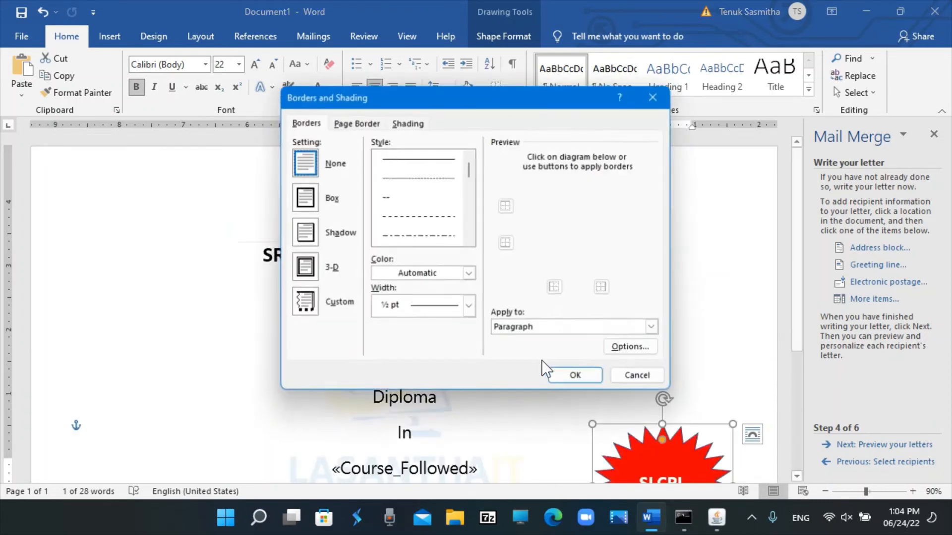
left_click(380, 124)
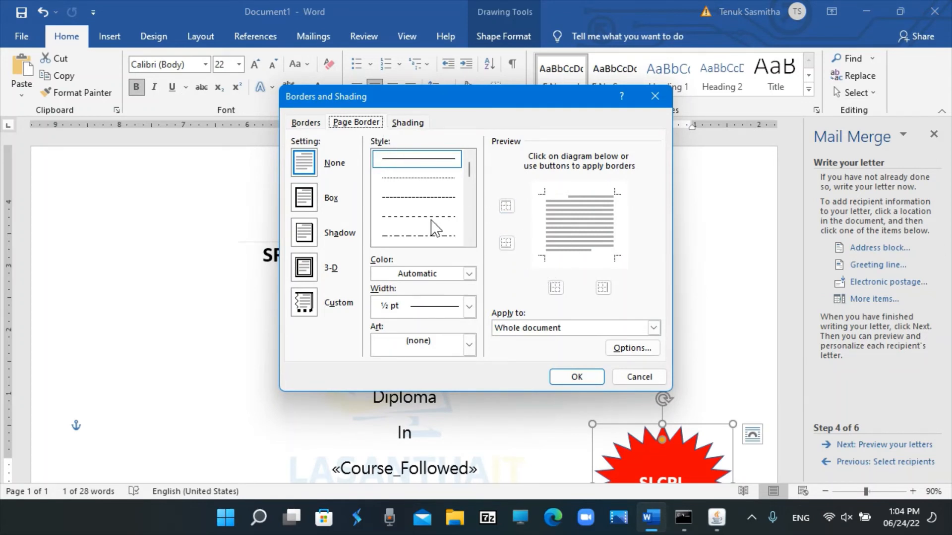
left_click_drag(470, 166, 468, 180)
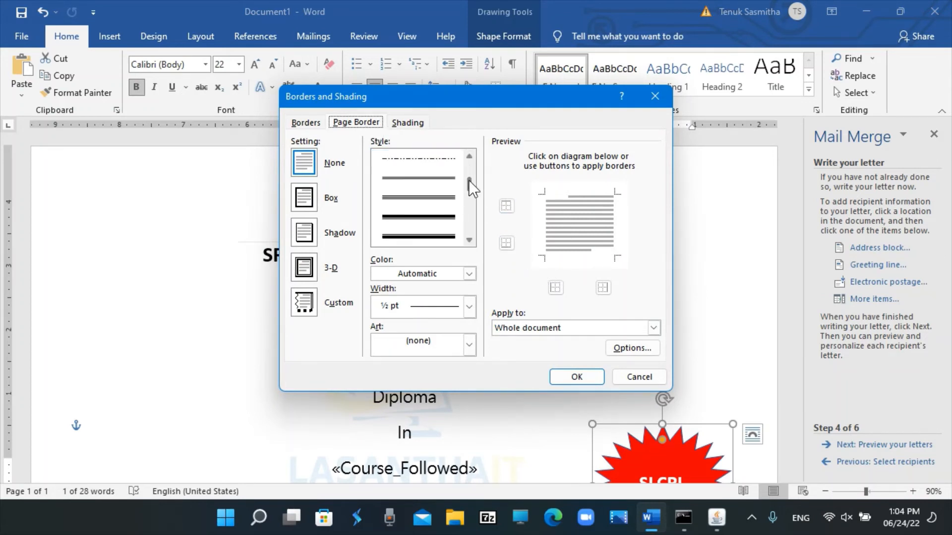
left_click(441, 219)
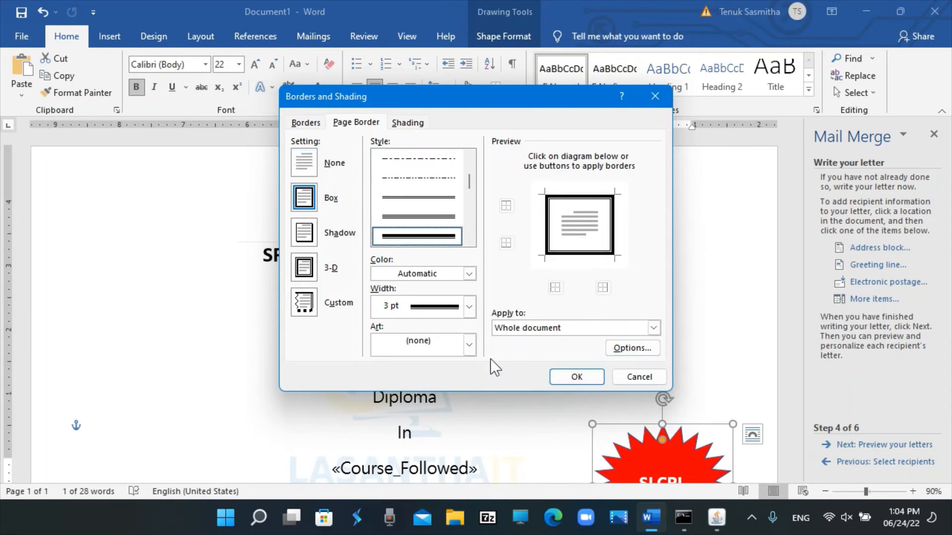
left_click(532, 329)
left_click(533, 328)
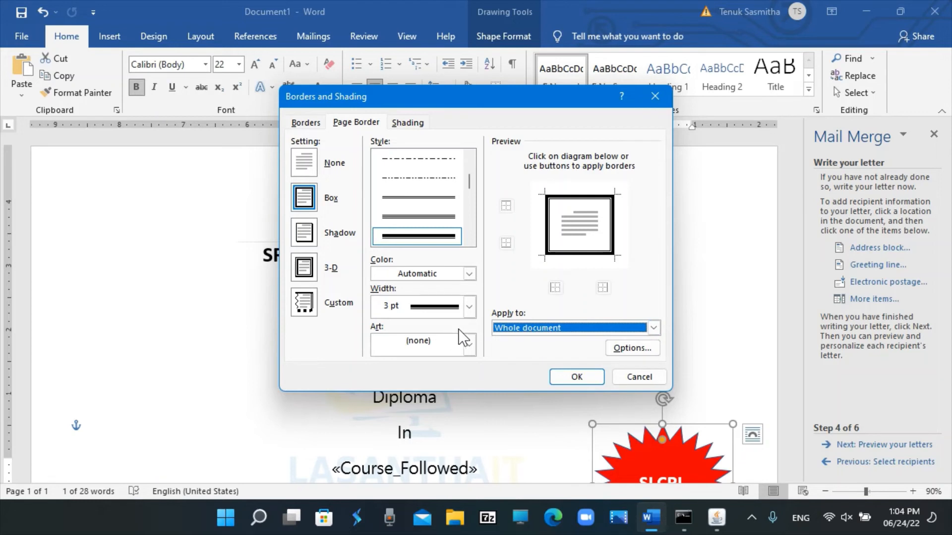
Step: Measure the page border from the text, turn off surrounding the header and footer, and apply the border
left_click(616, 347)
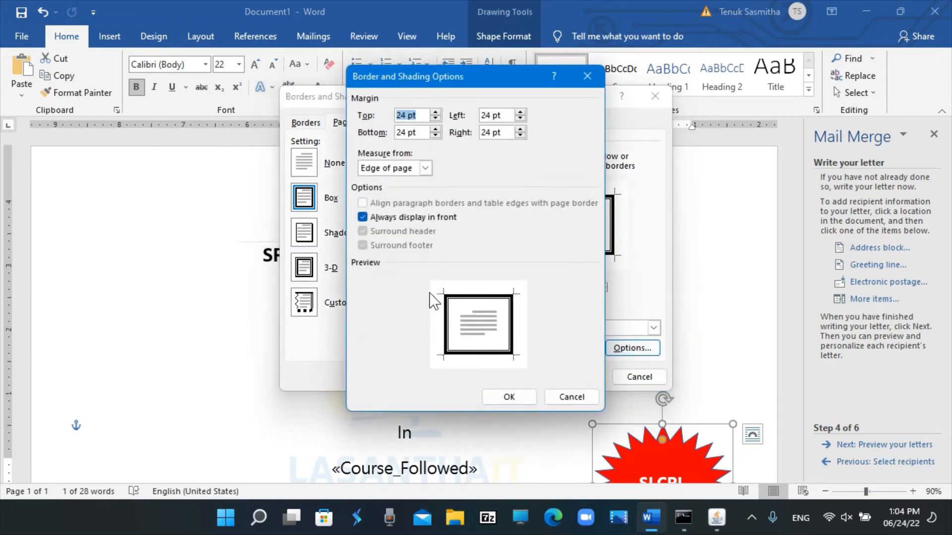
left_click(396, 169)
left_click(390, 178)
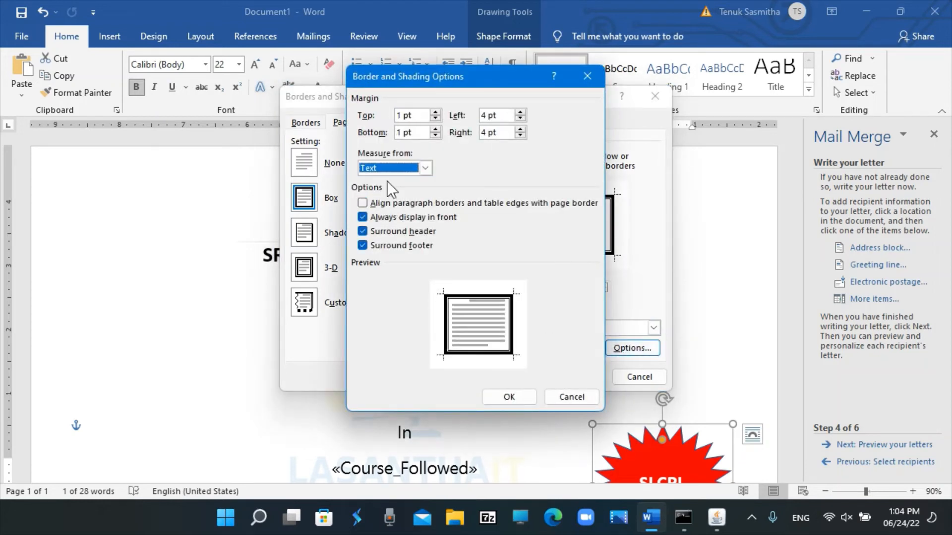
left_click(376, 233)
left_click(370, 247)
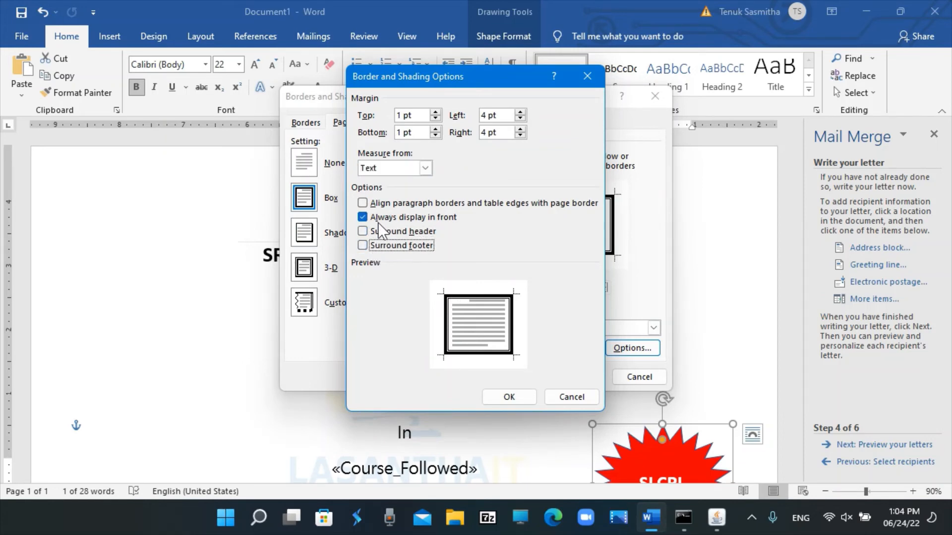
left_click(507, 391)
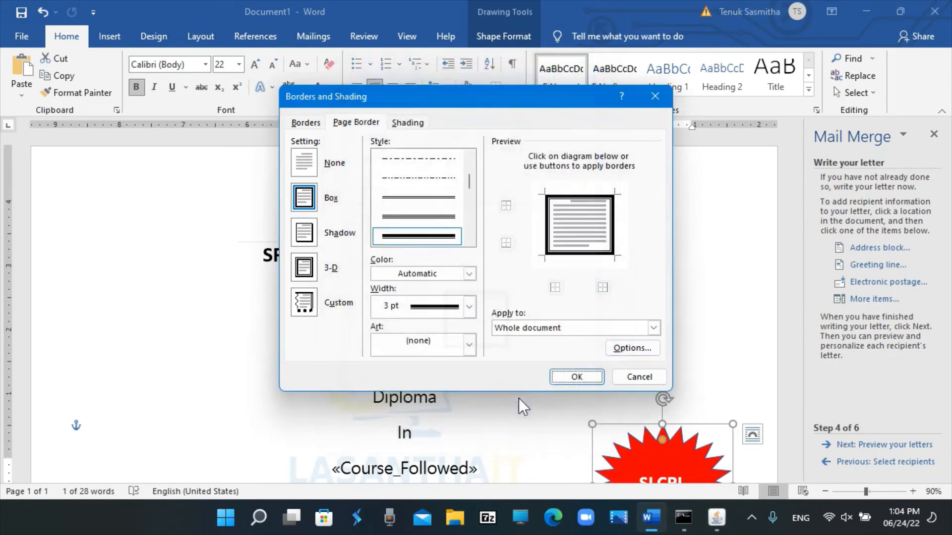
left_click(579, 380)
scroll(622, 396, "up", 4)
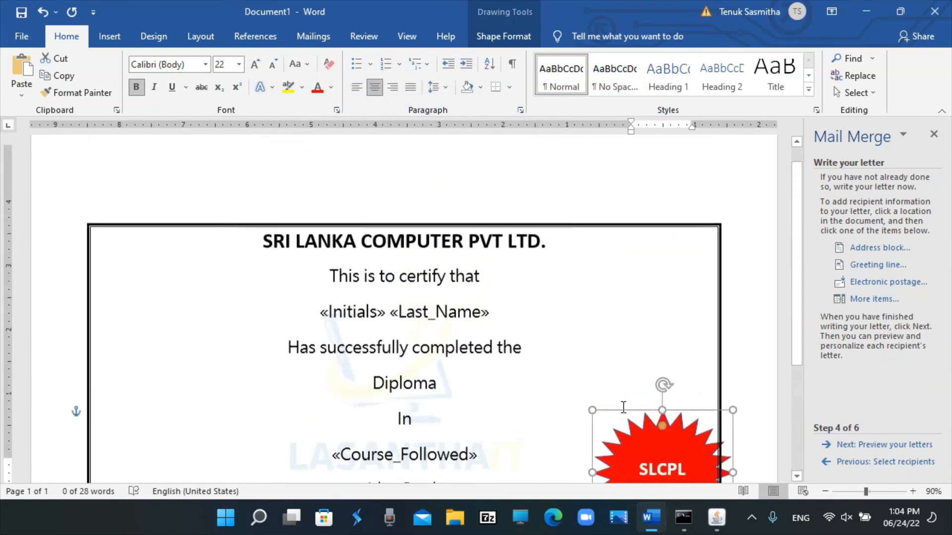
left_click(581, 304)
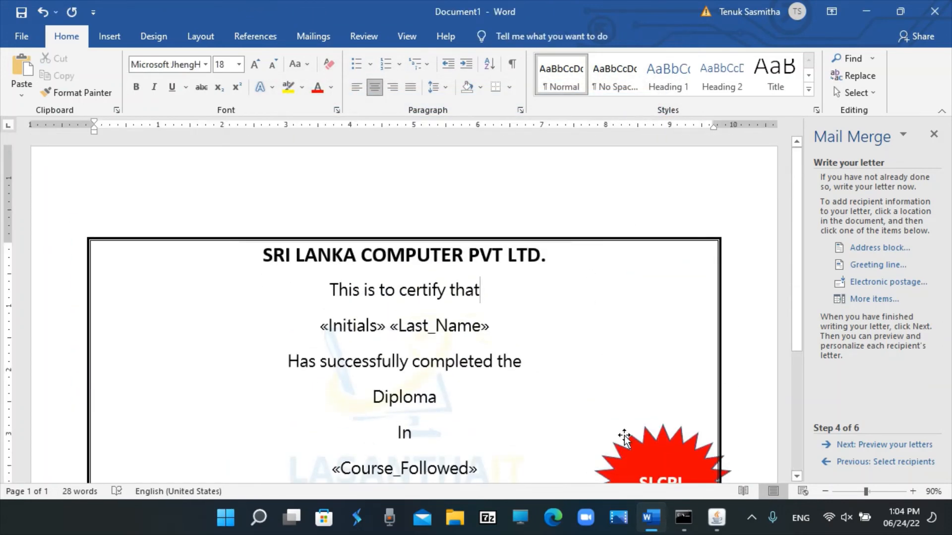
Step: Move the red SLCPL star fully inside the page border and make it slightly smaller beside the course, grade and award date lines
left_click(626, 440)
left_click_drag(626, 440, 591, 439)
scroll(677, 420, "down", 4)
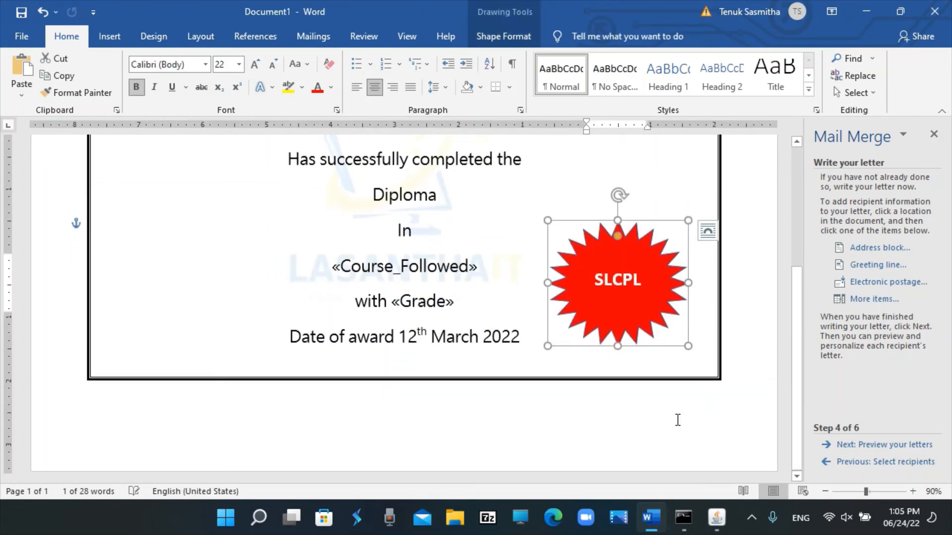
left_click_drag(687, 220, 667, 251)
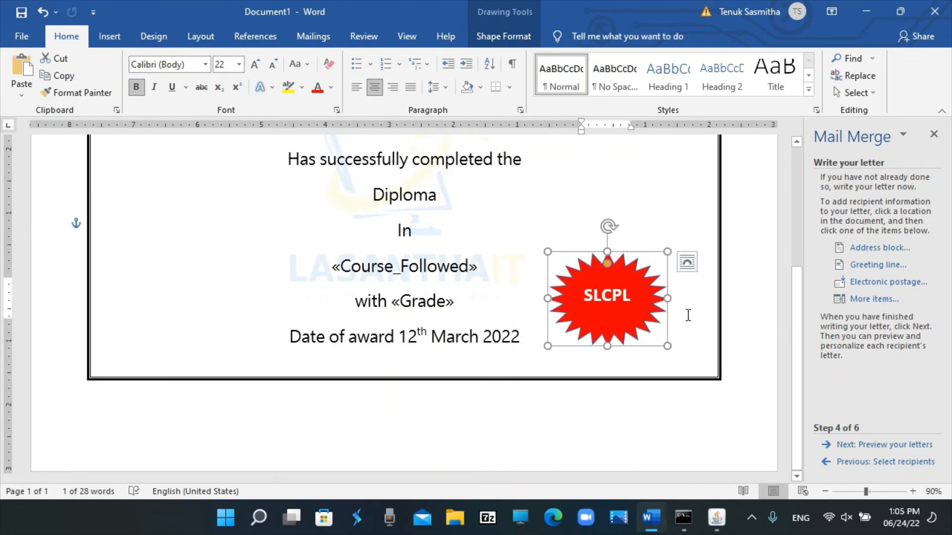
left_click(690, 314)
left_click_drag(638, 326, 634, 333)
left_click(586, 192)
scroll(486, 291, "up", 4)
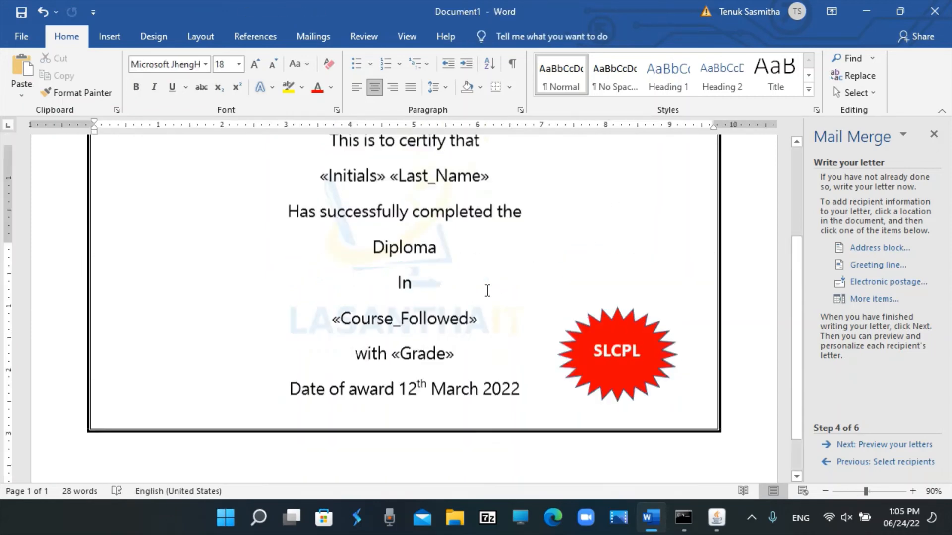
scroll(488, 291, "down", 4)
scroll(395, 238, "up", 4)
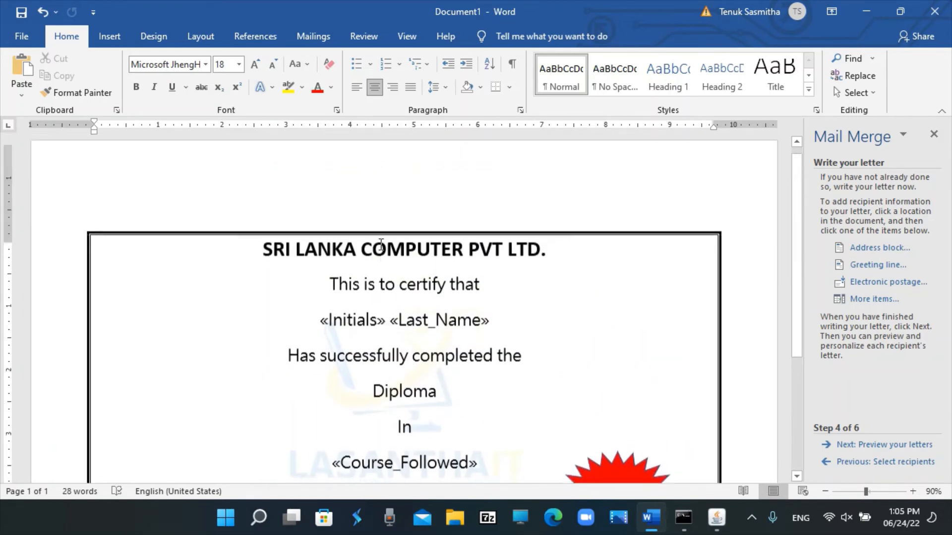
Step: Start saving the certificate main document
left_click(22, 38)
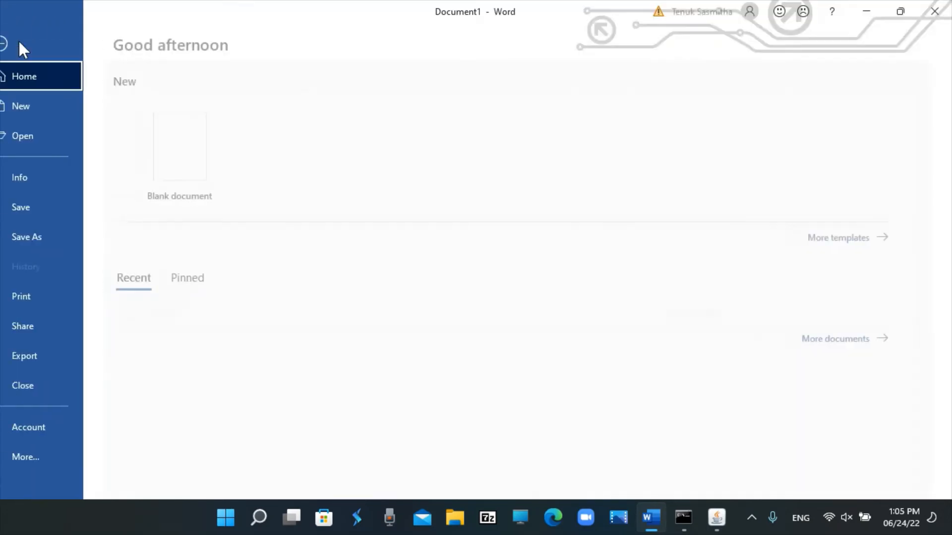
left_click(34, 206)
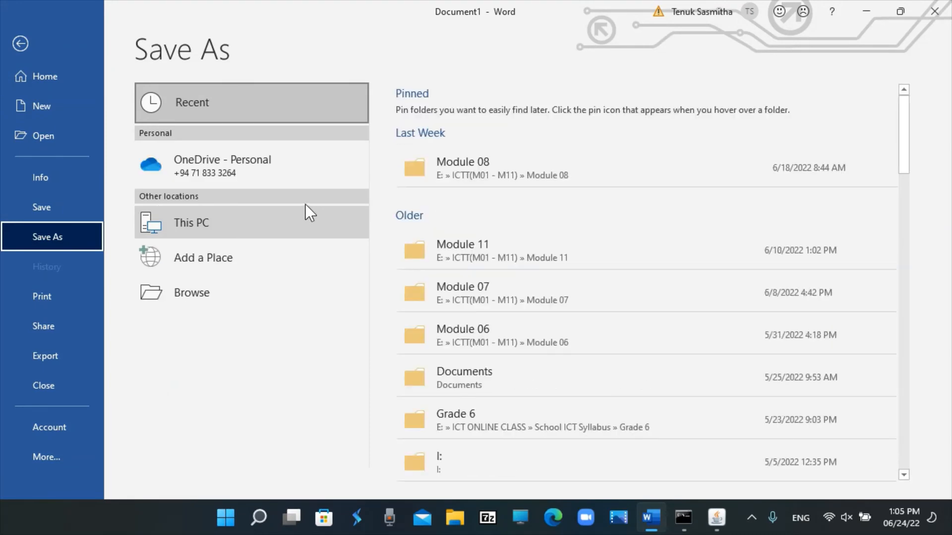
Step: Try to save the certificate to the personal OneDrive, first in its Documents folder and then in its root folder
left_click(286, 166)
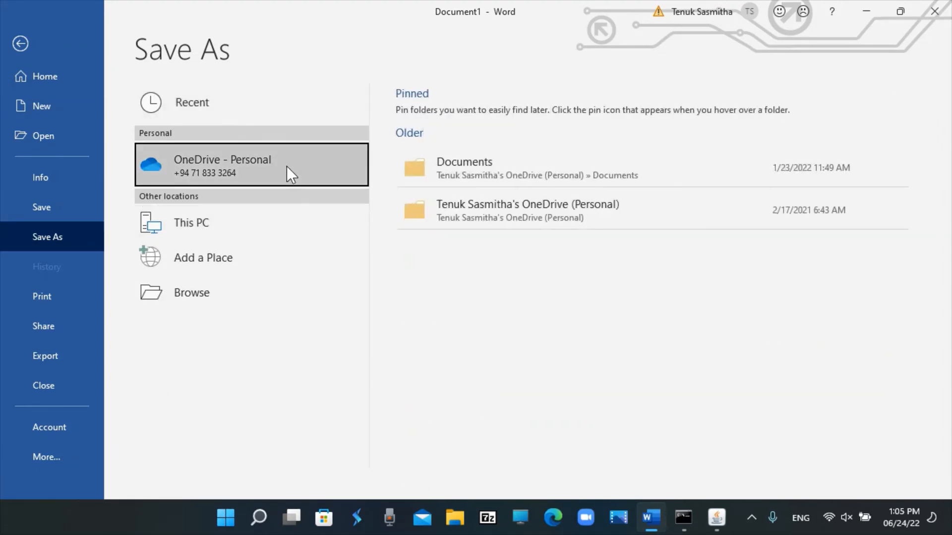
left_click(460, 169)
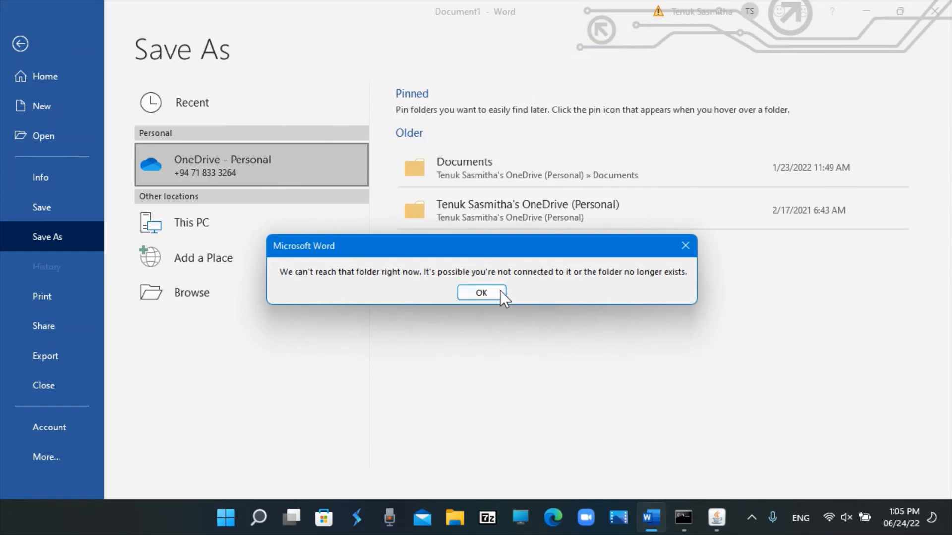
left_click(499, 292)
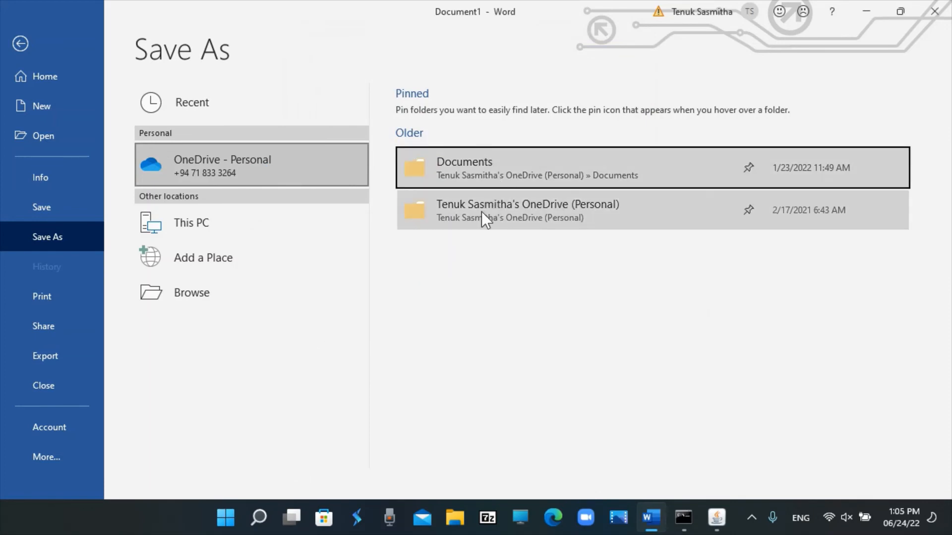
left_click(481, 211)
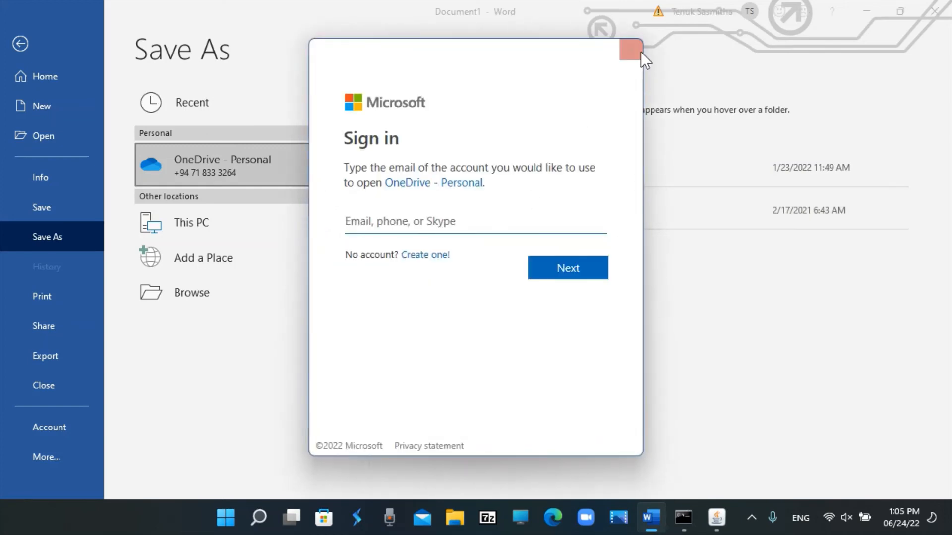
left_click(640, 51)
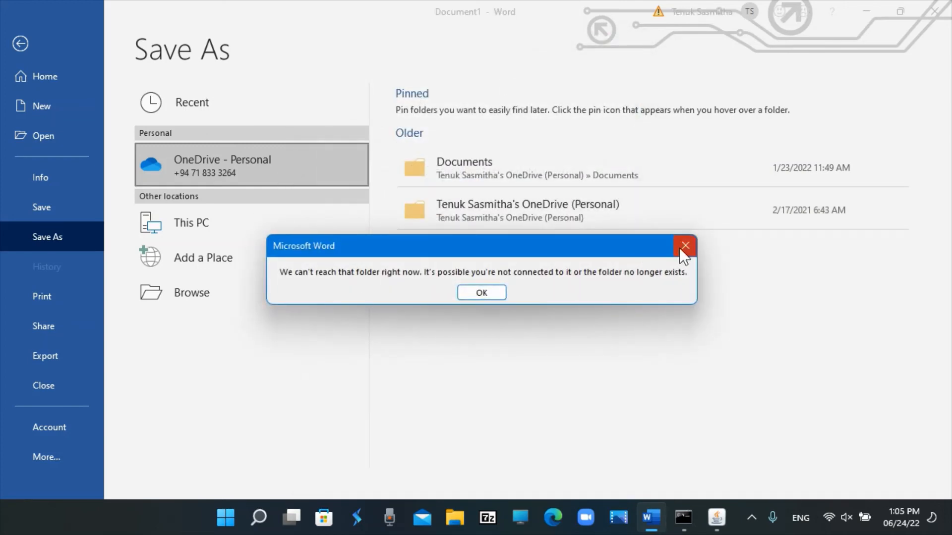
left_click(684, 245)
Step: Save the certificate in the computer's Documents folder as a Word document named "CERTIFICATE SLCPL MAIN"
left_click(205, 231)
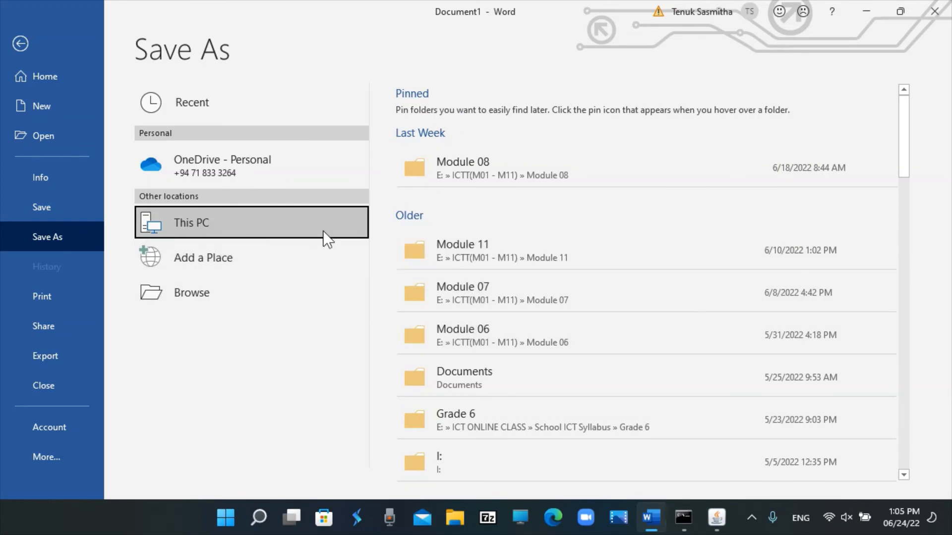
scroll(490, 418, "down", 3)
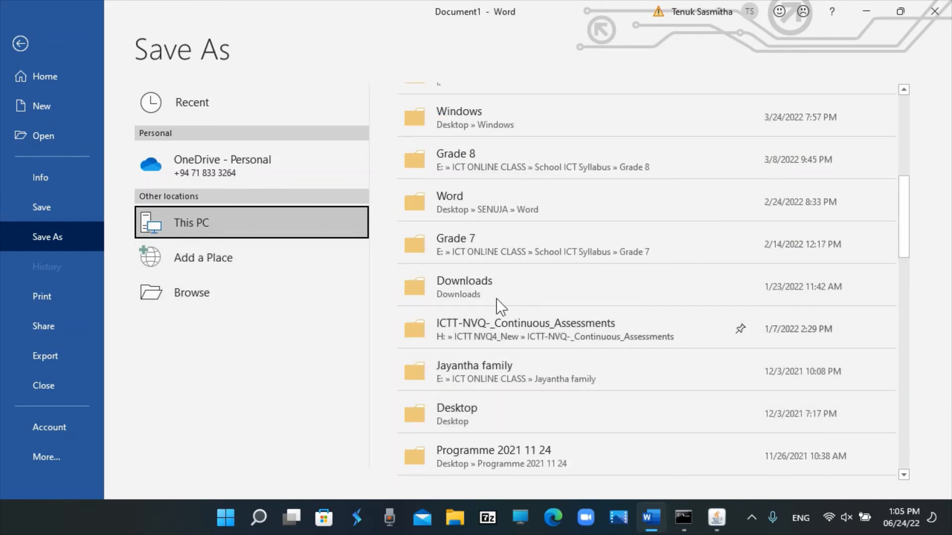
scroll(476, 387, "up", 3)
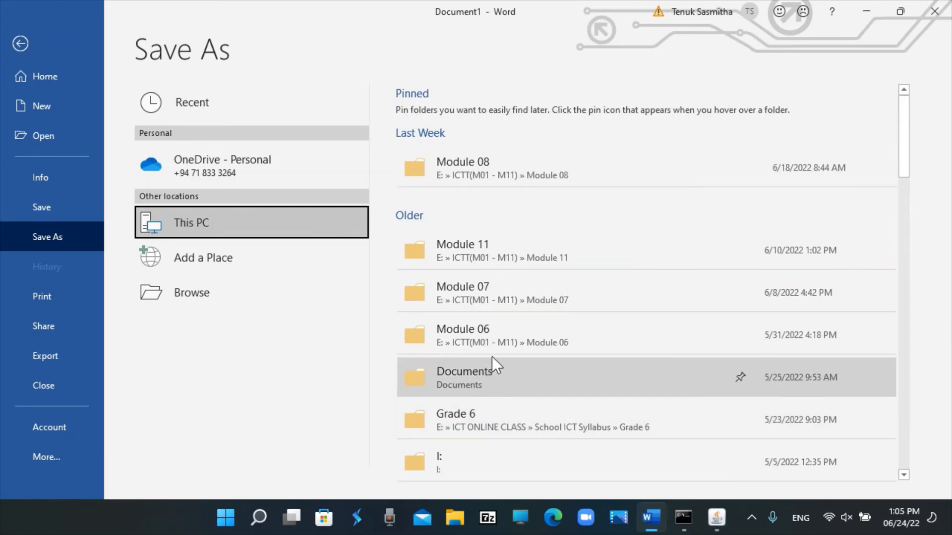
left_click(487, 369)
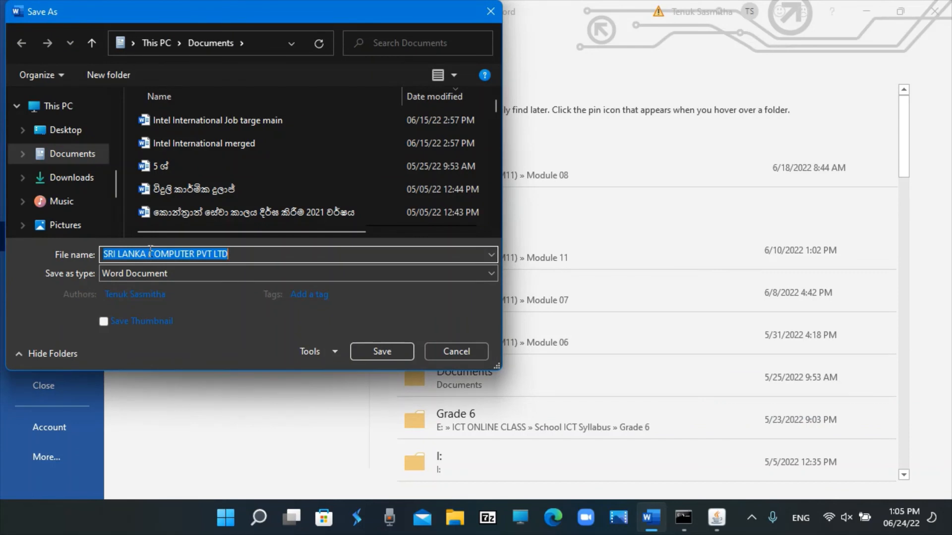
type("CER")
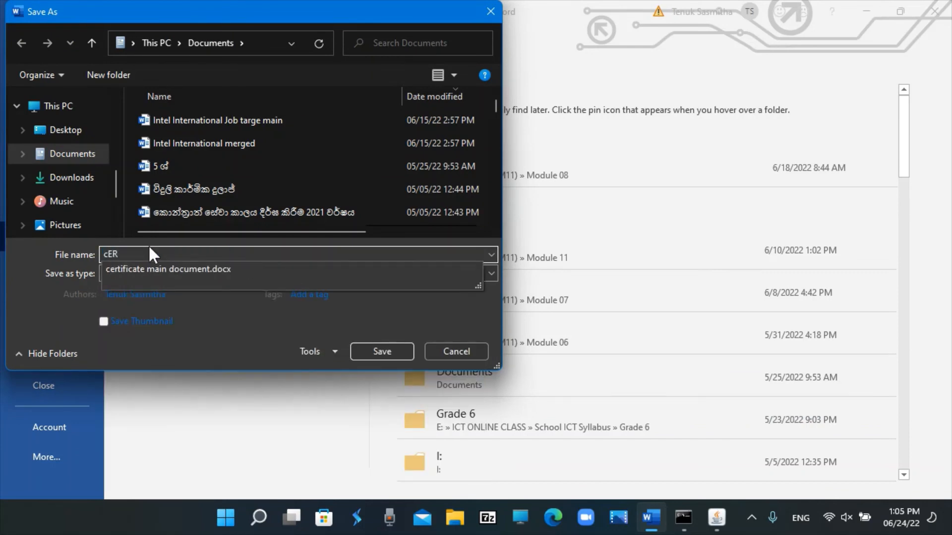
key("BackSpace")
key("BackSpace")
type("E")
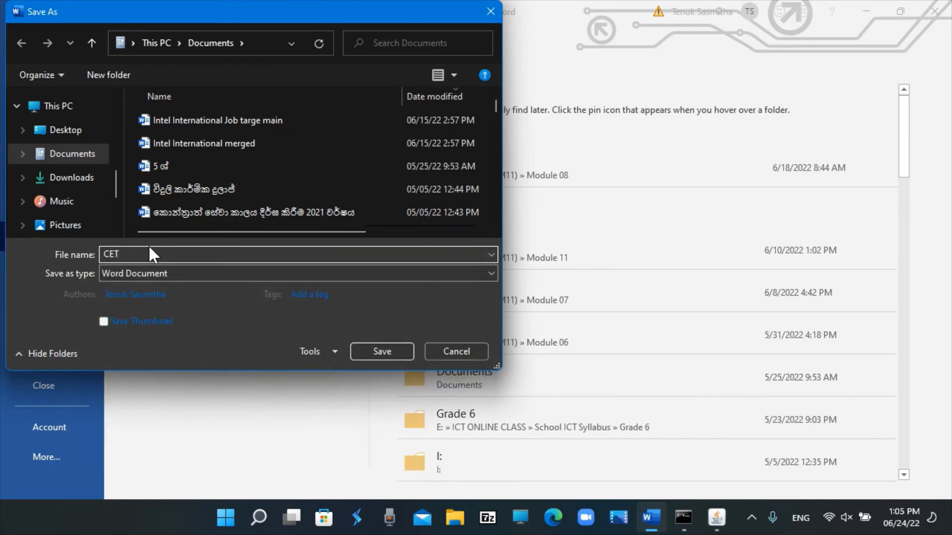
type("RTIFICATE")
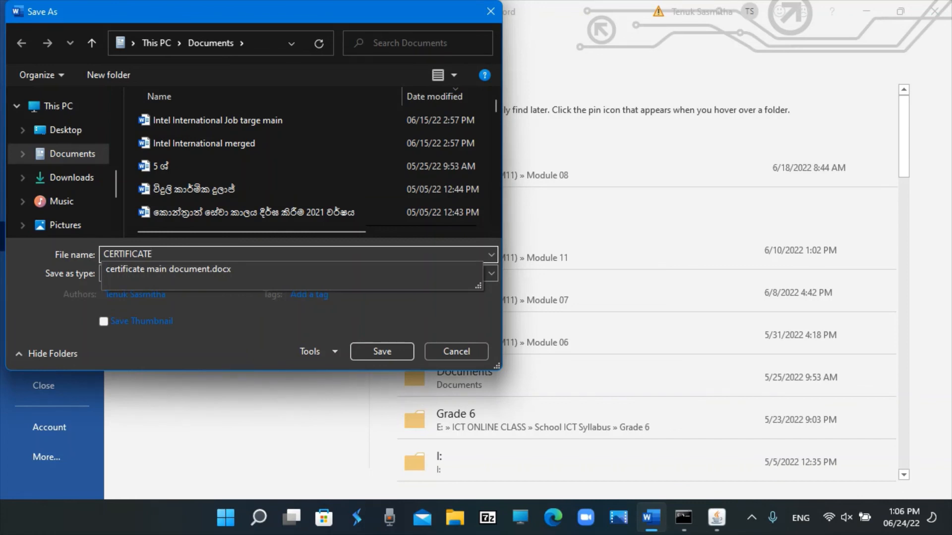
type("SLCPL")
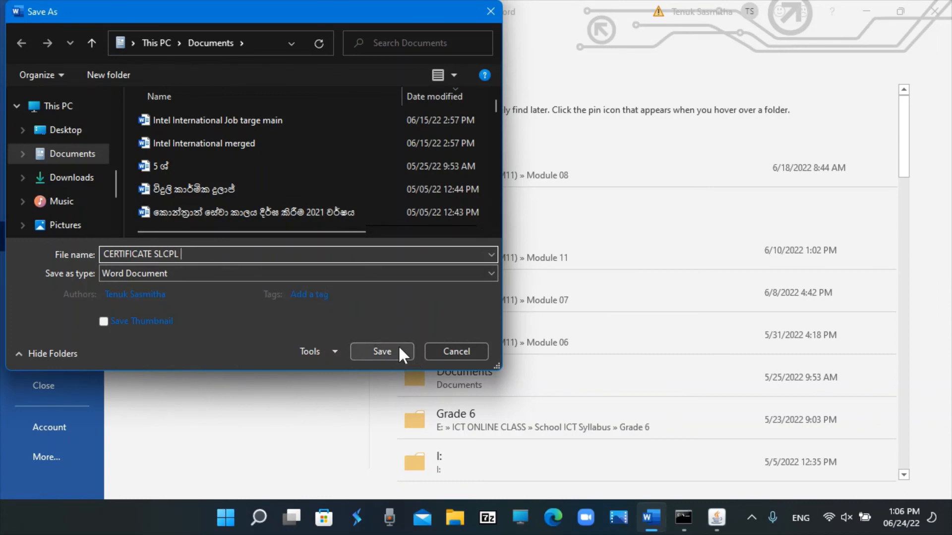
type("MAIN")
left_click(406, 349)
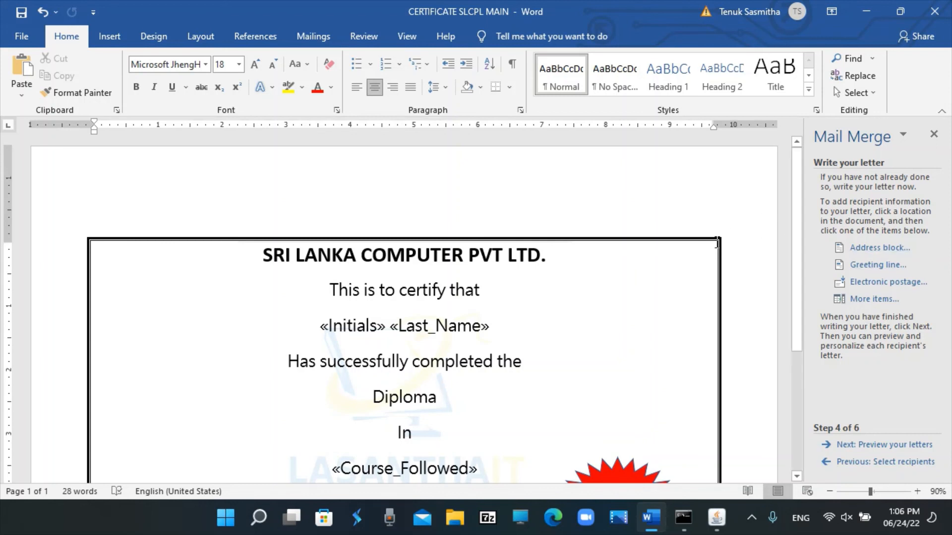
Step: Advance the mail merge to the letter preview and go through the certificates of recipients 1 to 3
scroll(647, 270, "down", 4)
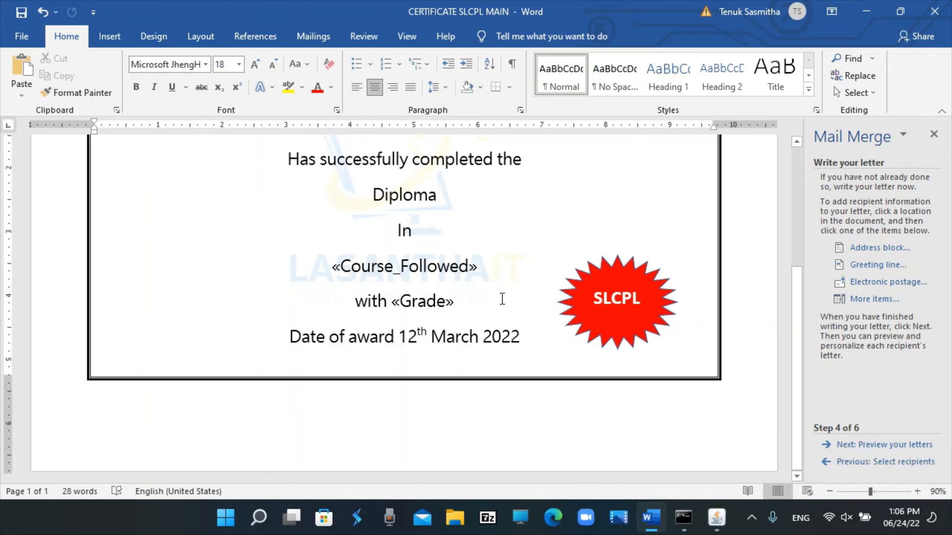
left_click_drag(796, 312, 796, 252)
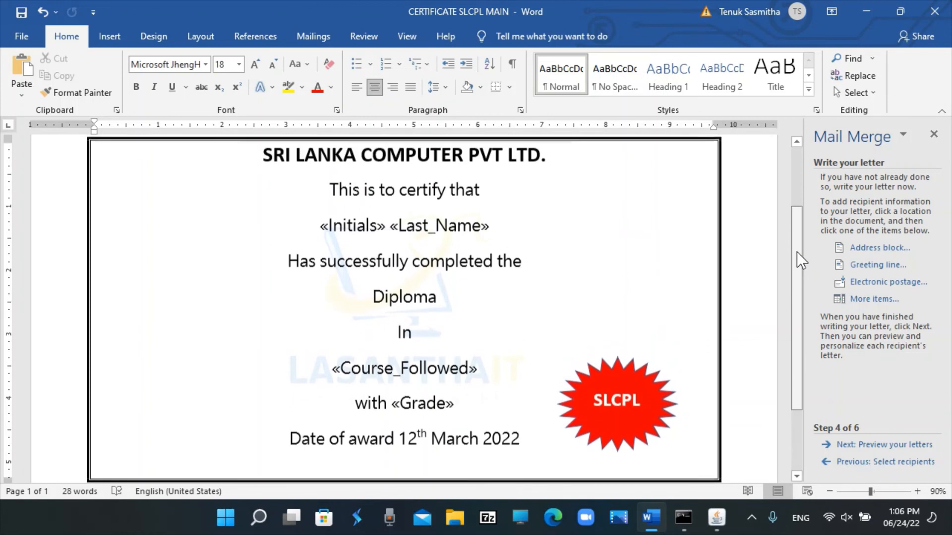
left_click(897, 448)
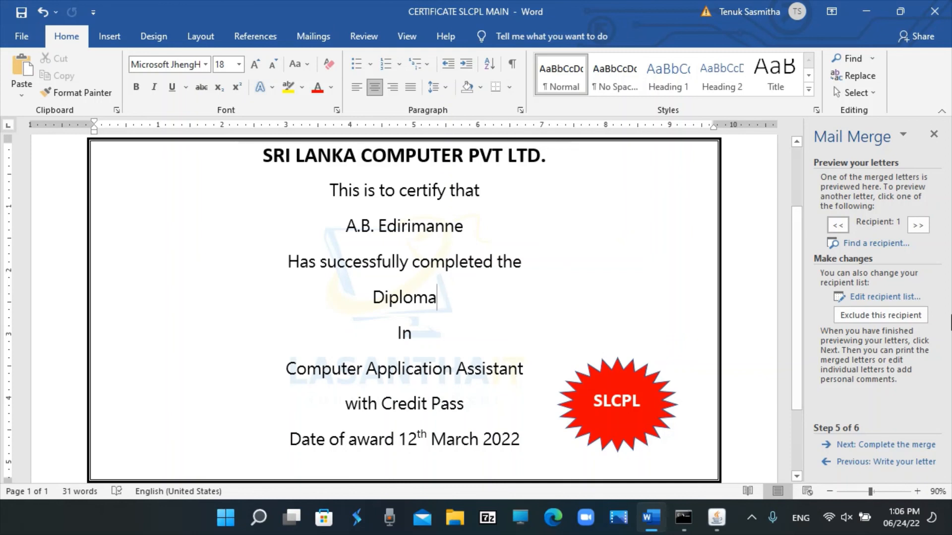
left_click(917, 224)
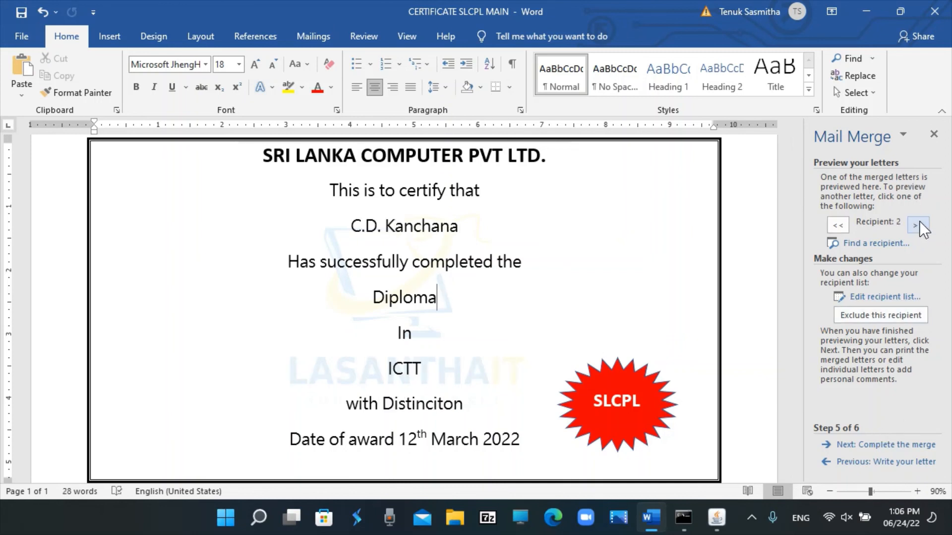
left_click(917, 225)
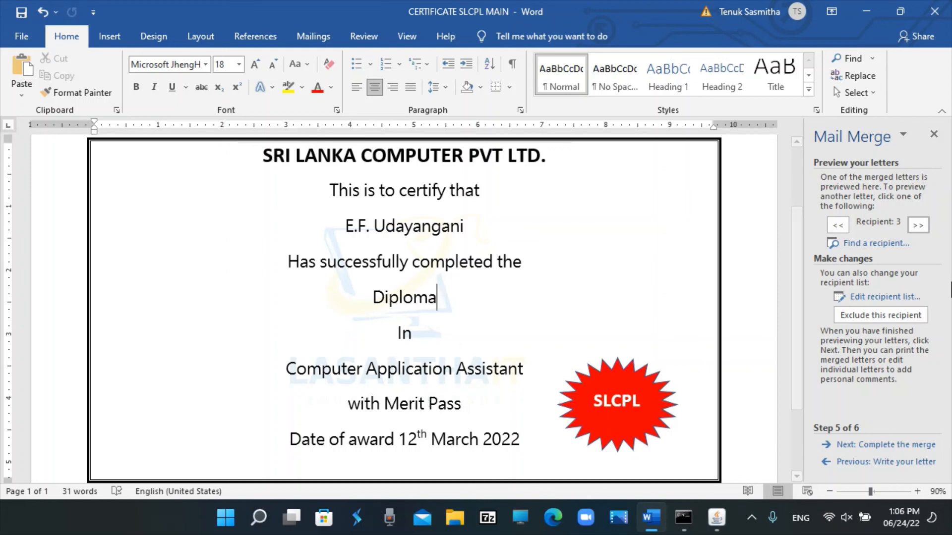
Step: Complete the mail merge by merging all records into a new document of individual letters
left_click(880, 445)
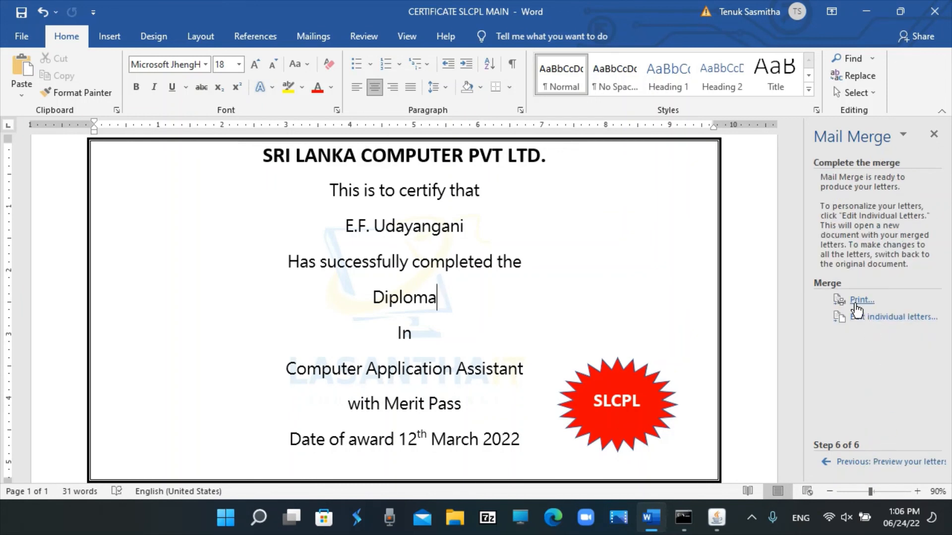
left_click(856, 307)
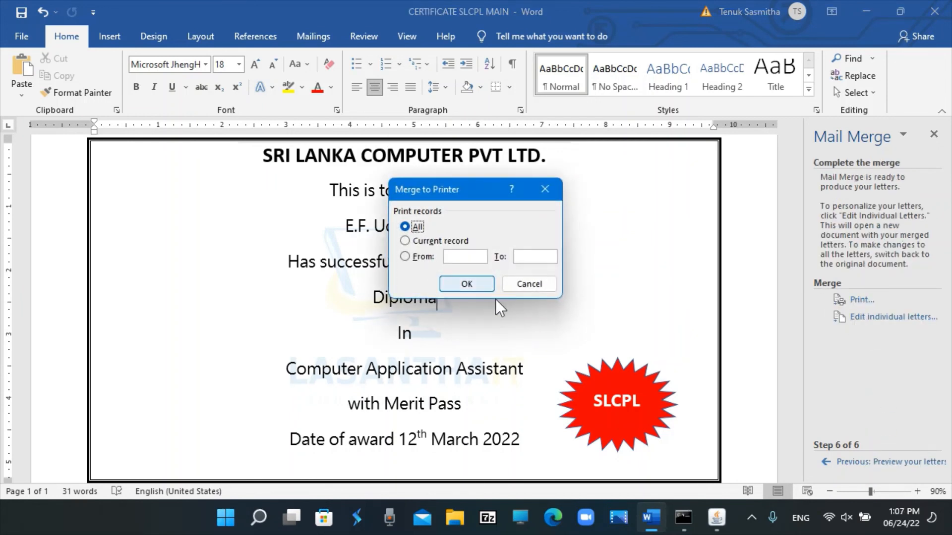
left_click(538, 286)
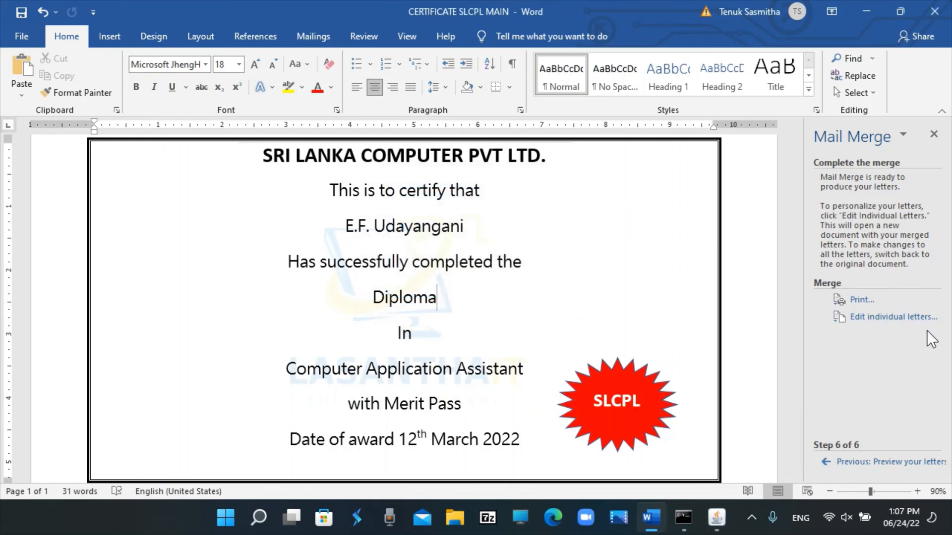
left_click(887, 318)
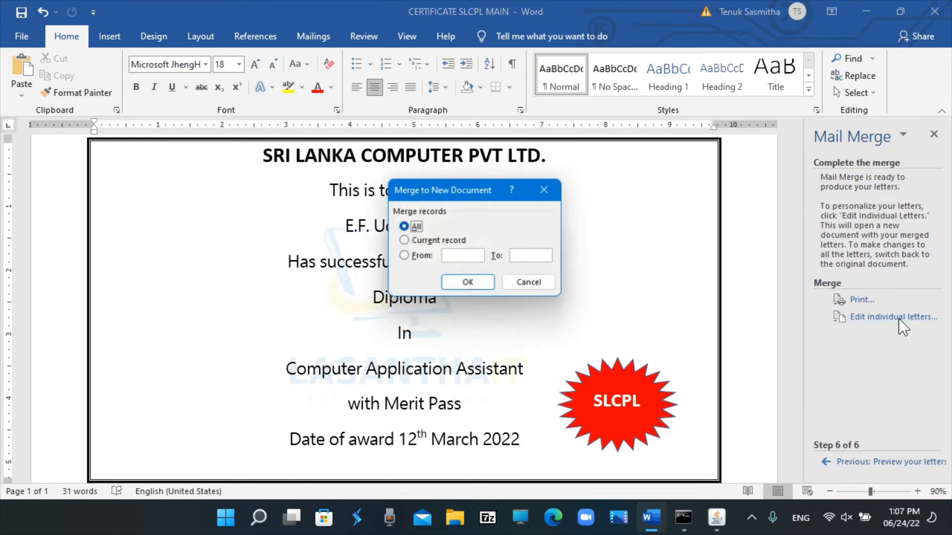
left_click(464, 284)
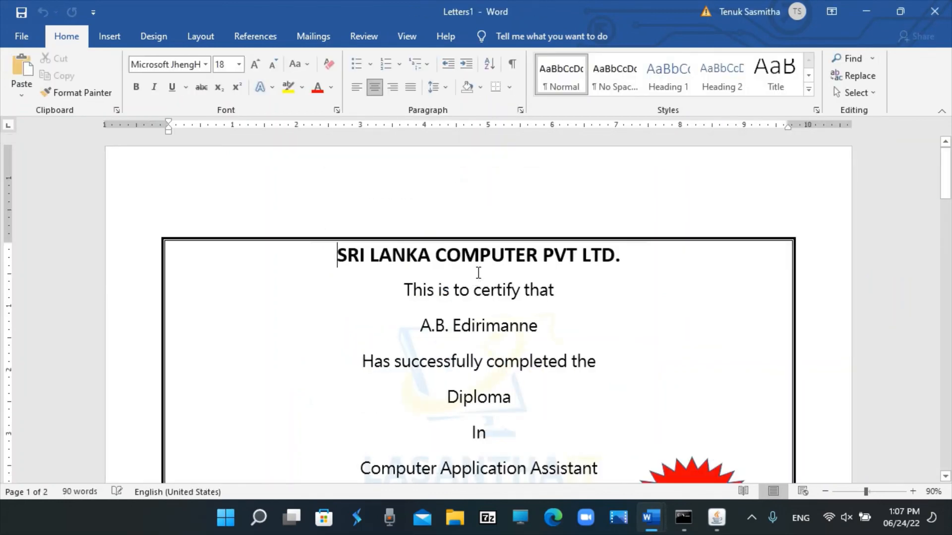
Step: Look through the merged certificates and save them in the Documents folder as "SRI LANKA COMPUTER PVT LTD MERGE"
scroll(478, 273, "down", 6)
scroll(478, 272, "down", 15)
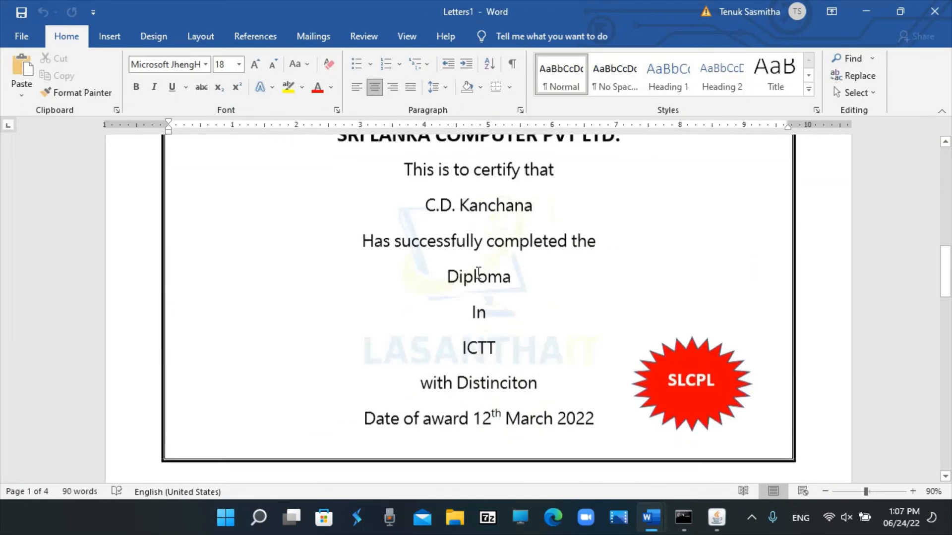
scroll(478, 273, "down", 8)
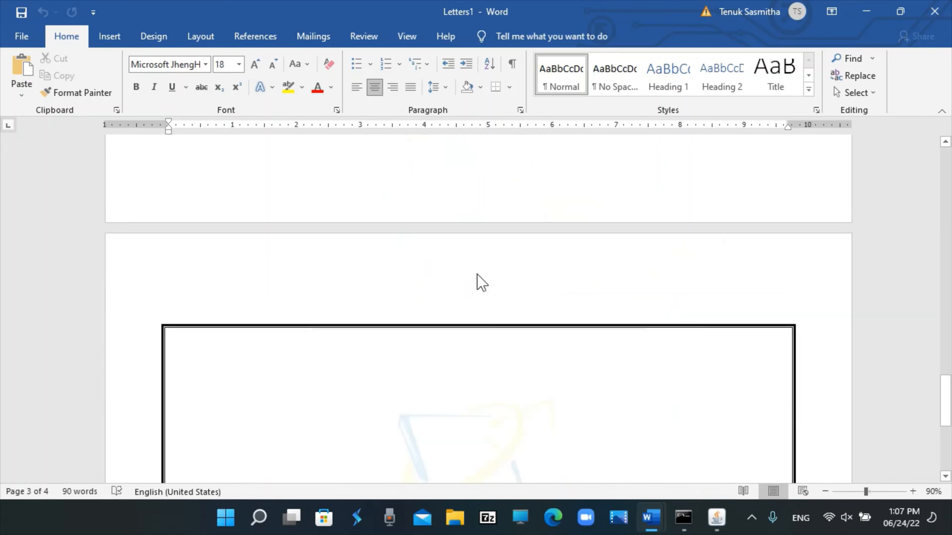
scroll(475, 287, "up", 4)
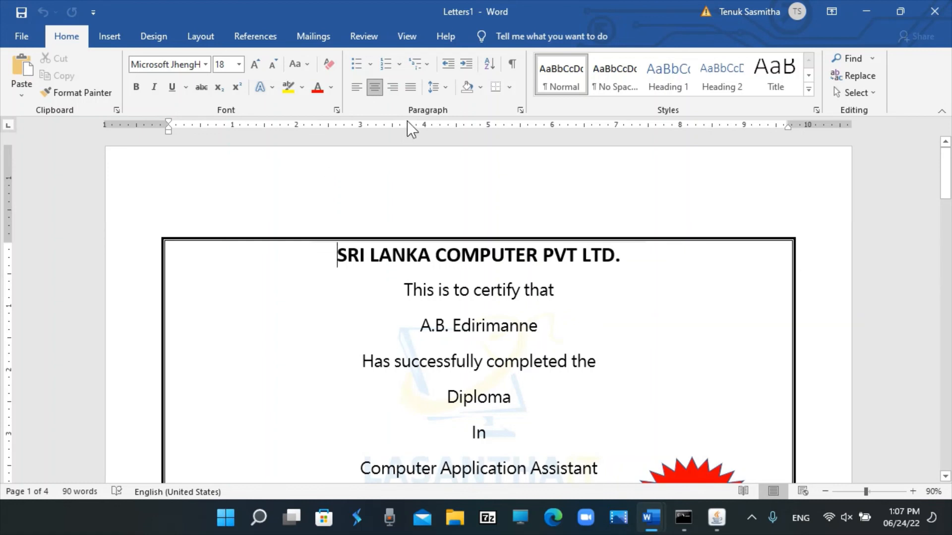
left_click(27, 39)
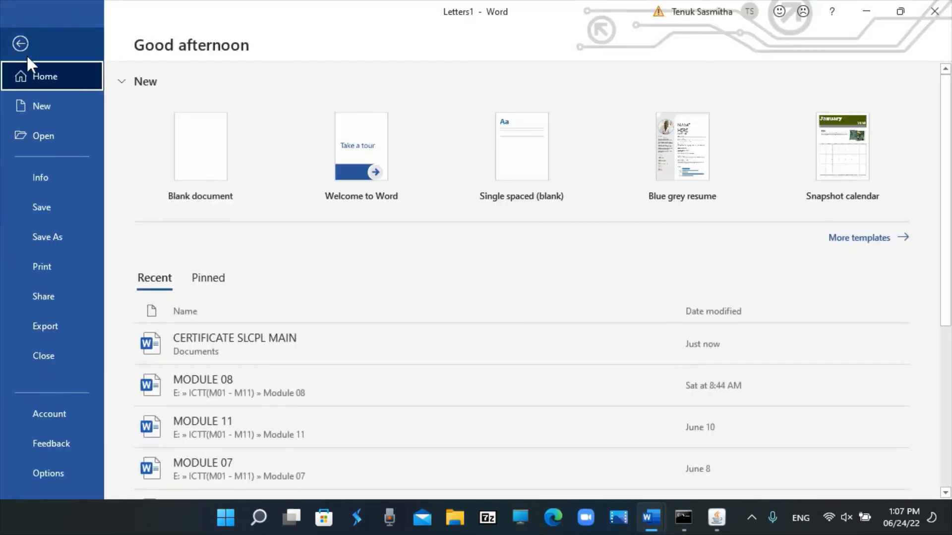
left_click(44, 206)
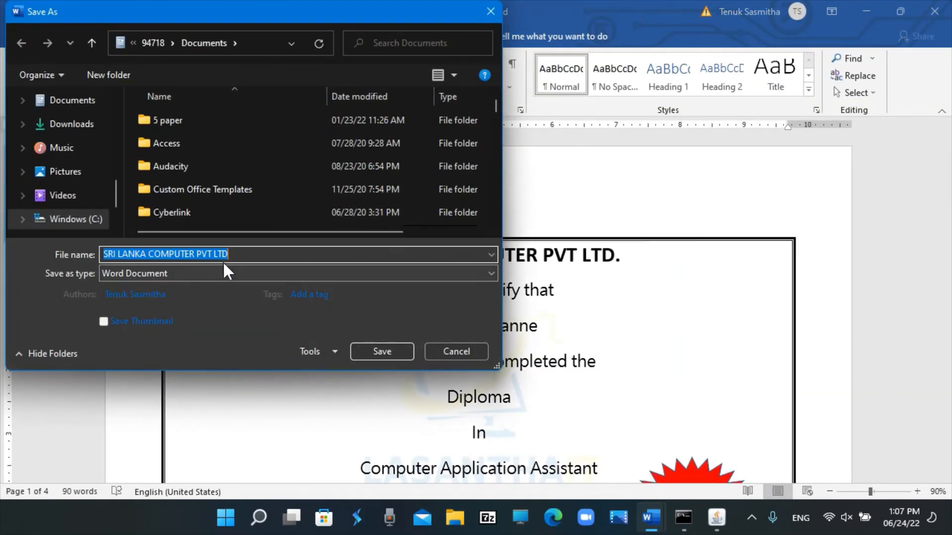
left_click(238, 257)
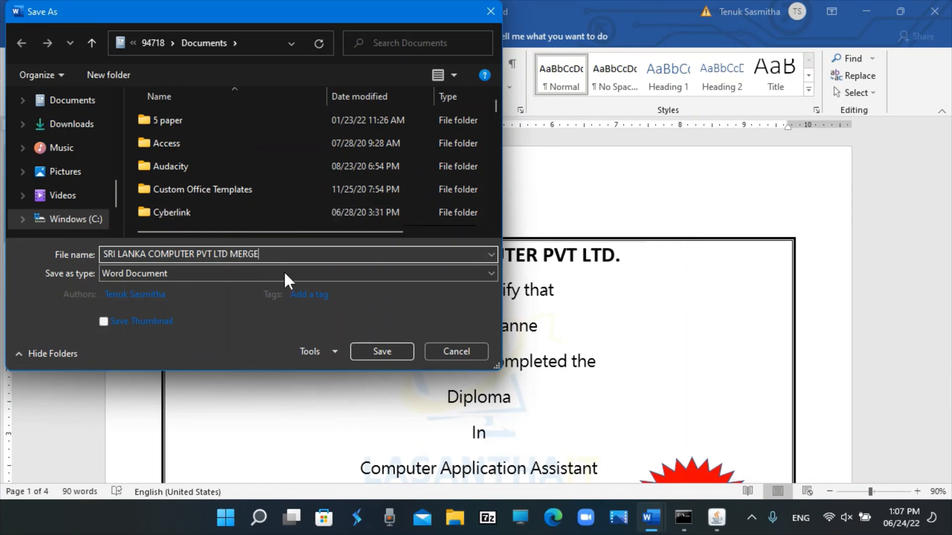
type("MERGE")
left_click(385, 355)
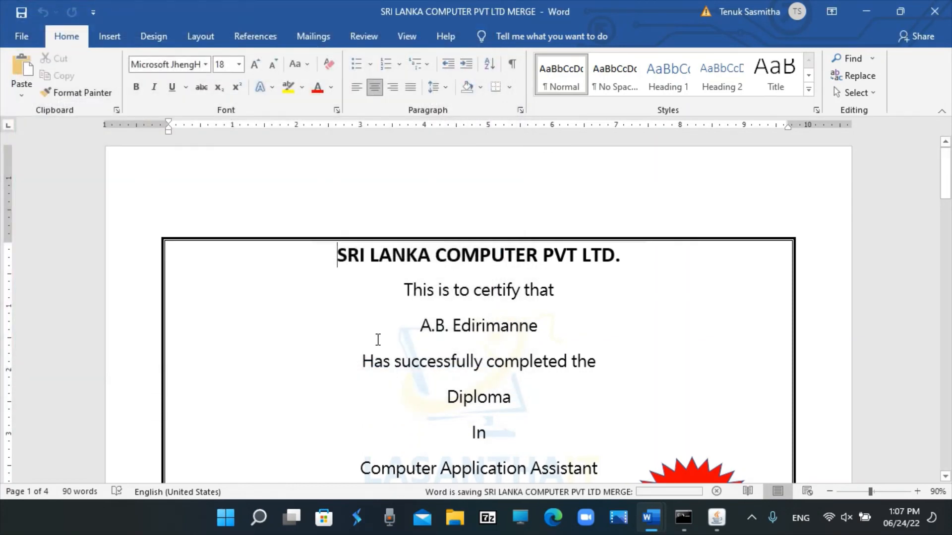